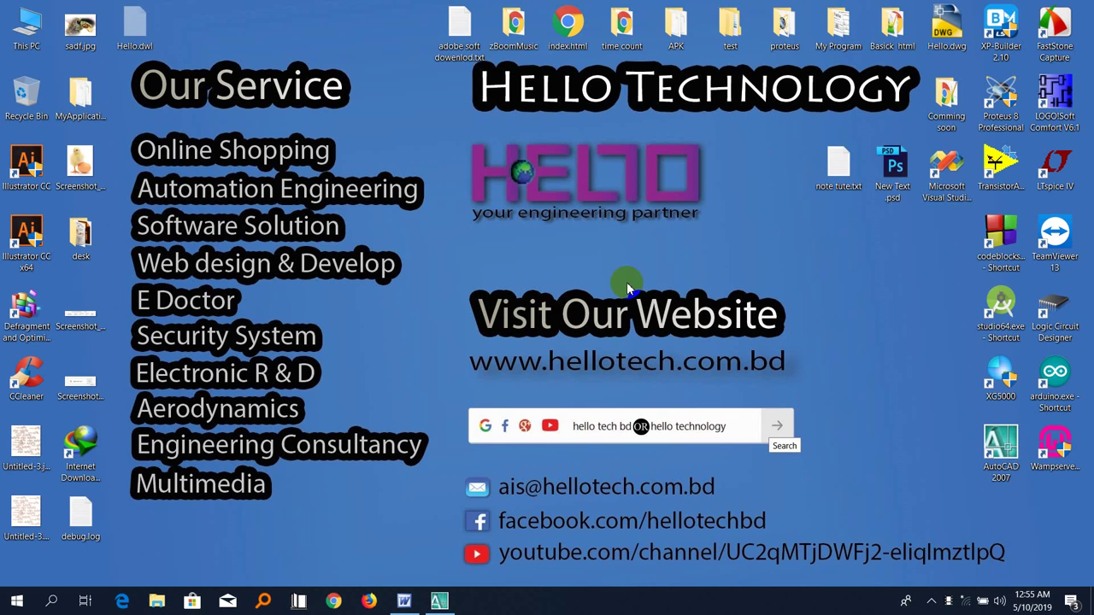
- Restore the minimized AutoCAD 2007 window with the Hello drawing from the taskbar
click(554, 309)
click(439, 603)
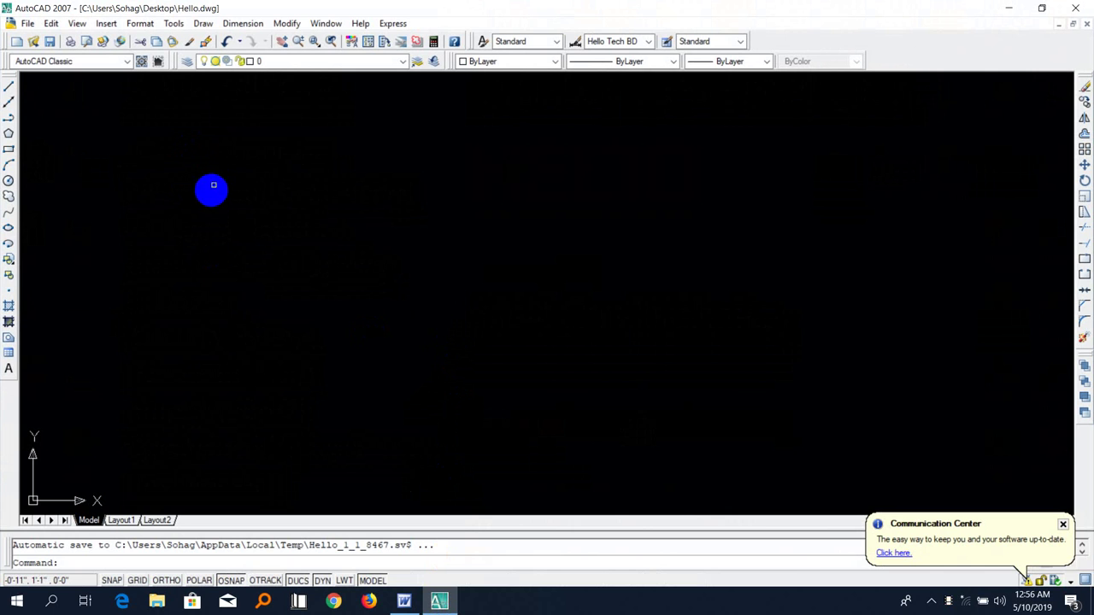
click(205, 24)
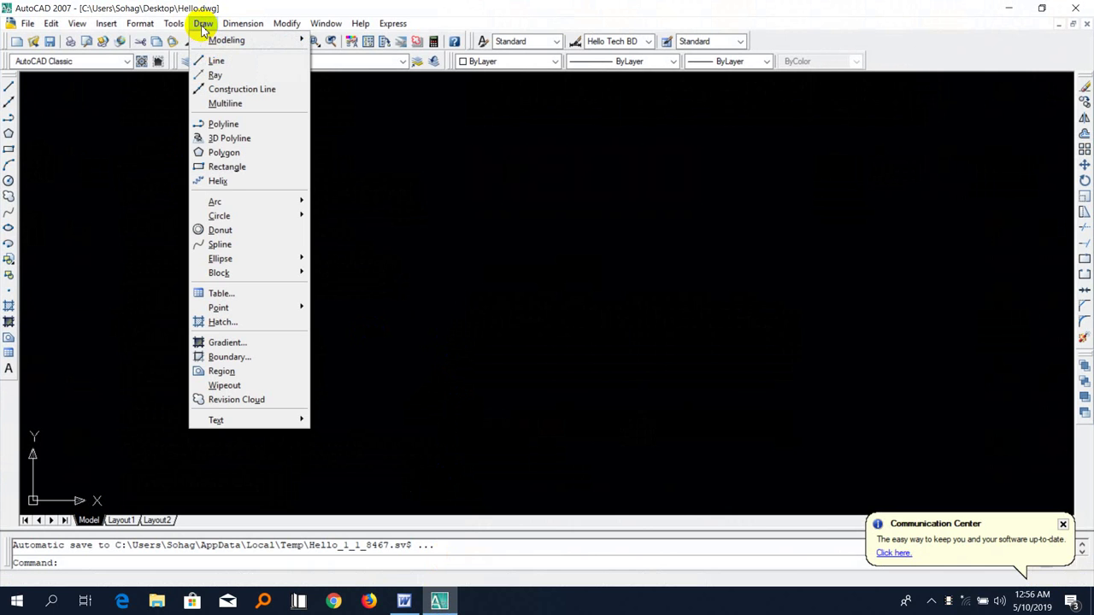
mouse_move(216, 201)
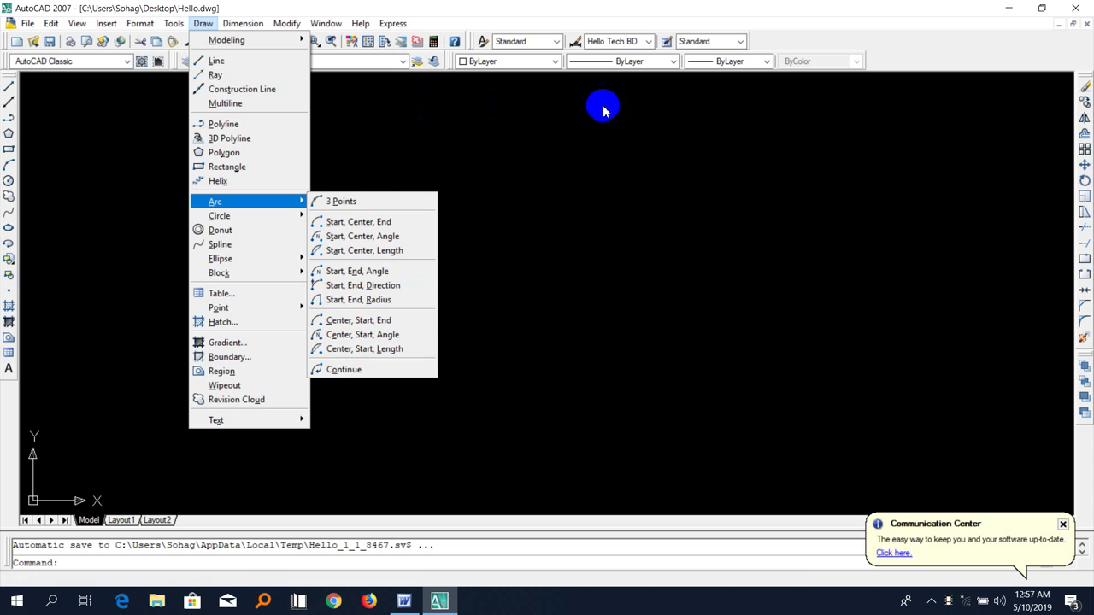
click(684, 155)
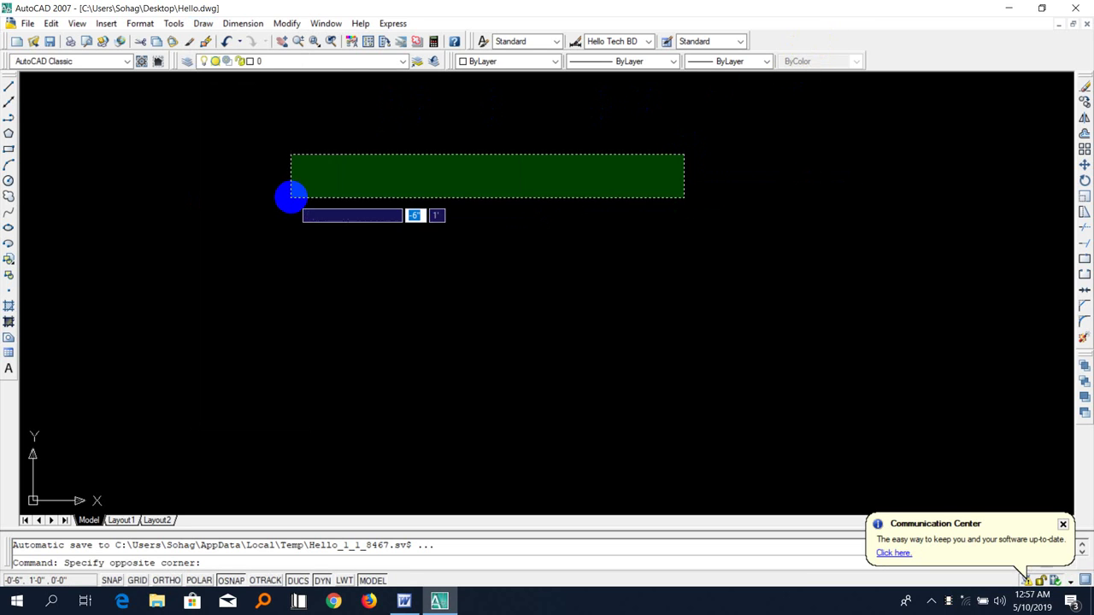
key(Escape)
text(arc)
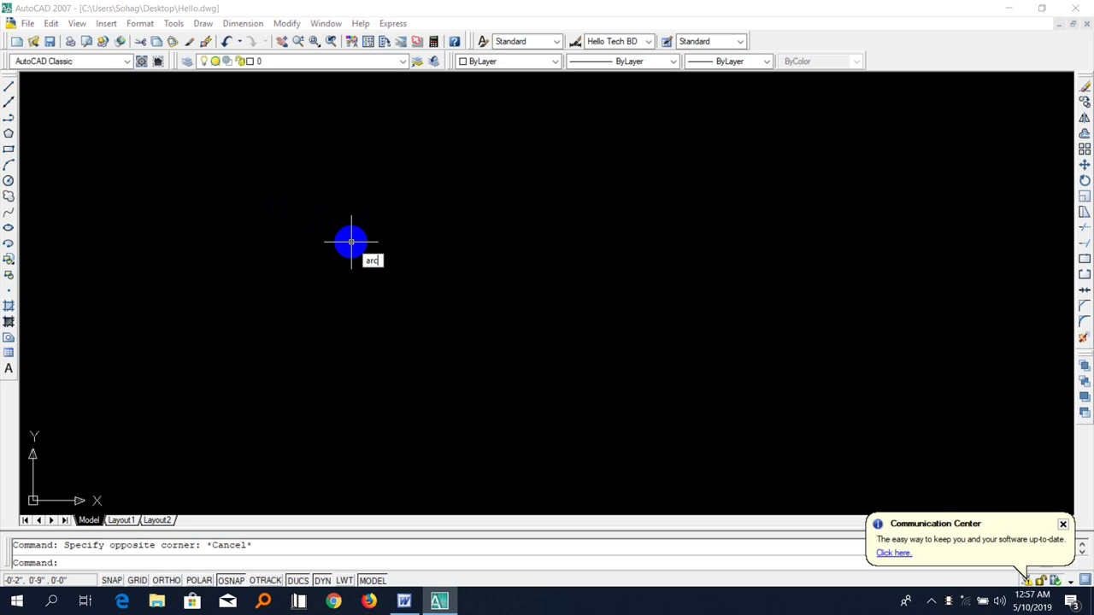
- Draw a large three-point ARC sweeping below model space's middle, leaving its shape unchanged
key(Return)
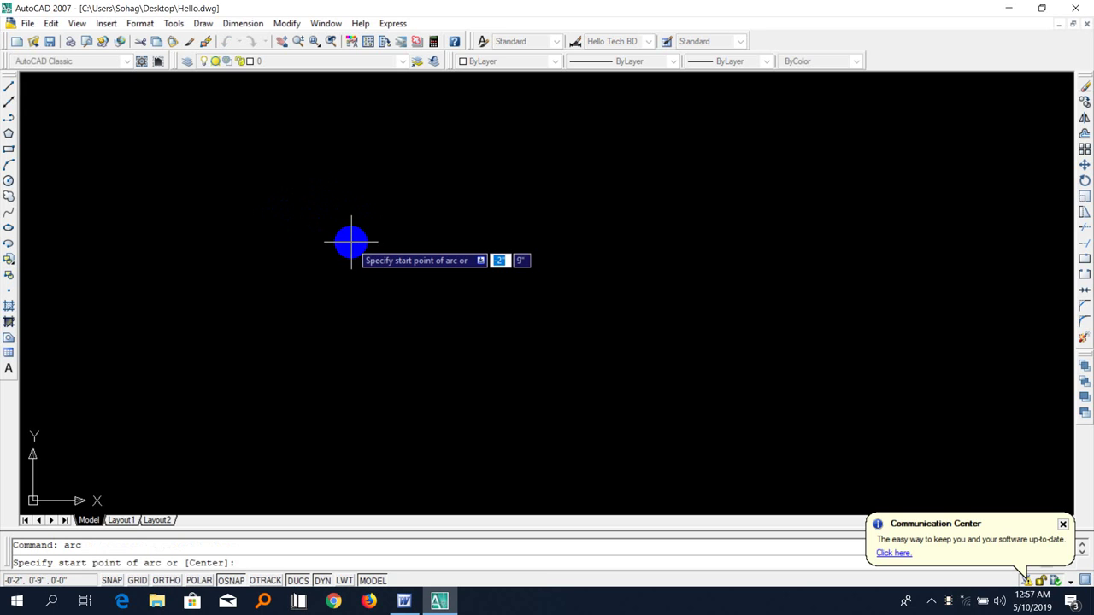
click(320, 334)
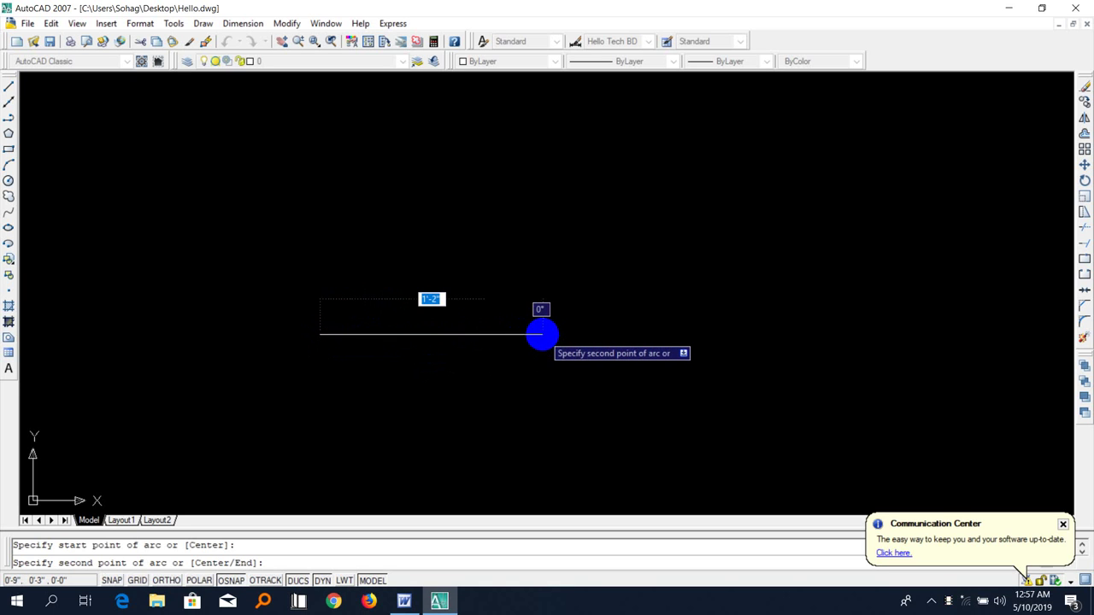
click(543, 334)
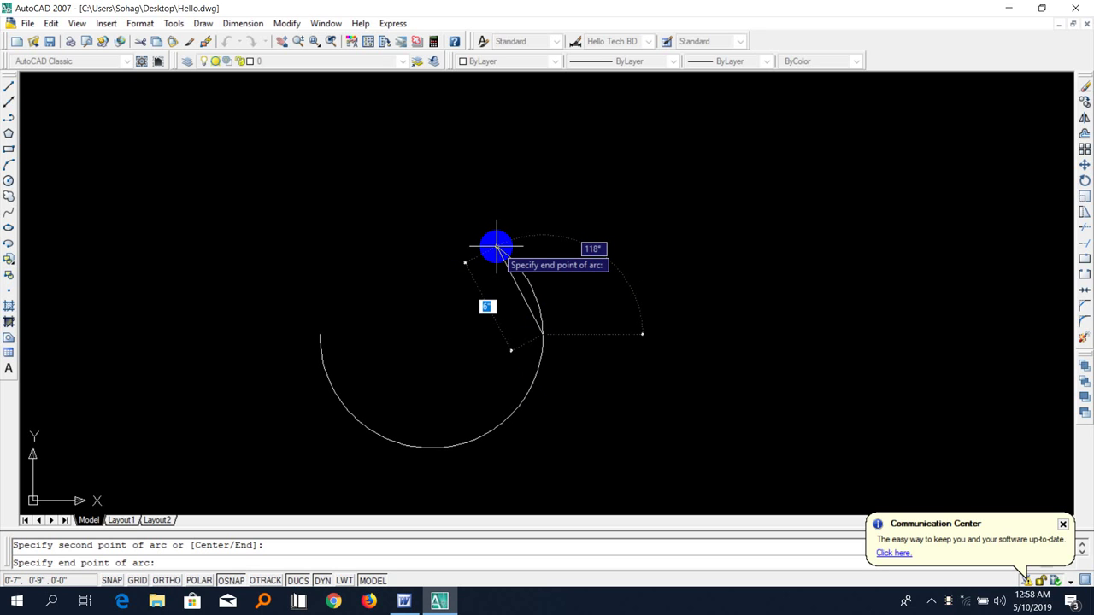
click(497, 247)
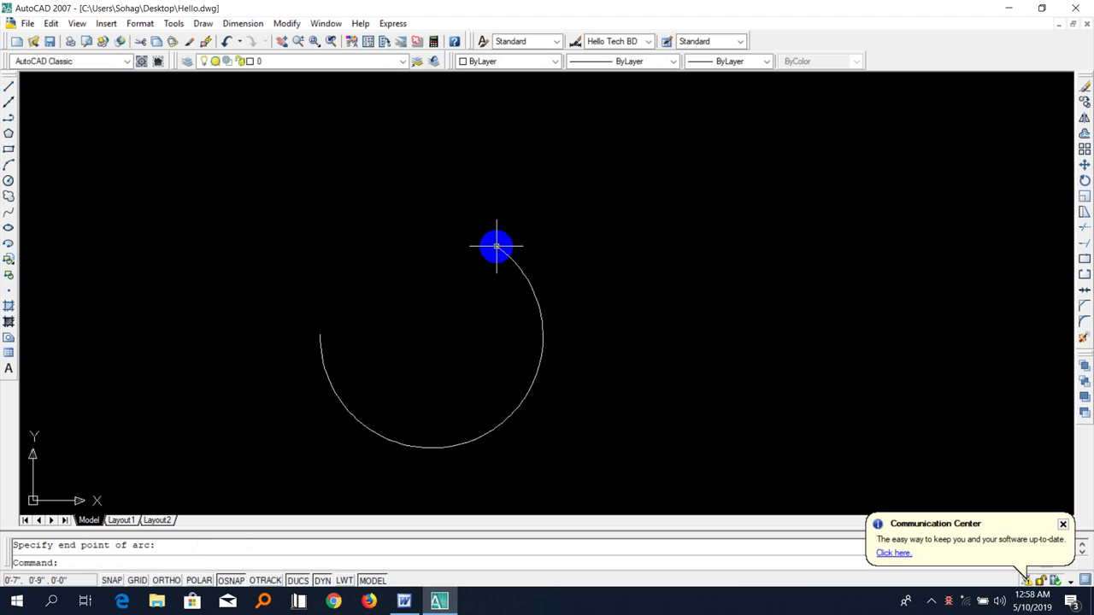
click(500, 424)
click(486, 437)
click(482, 437)
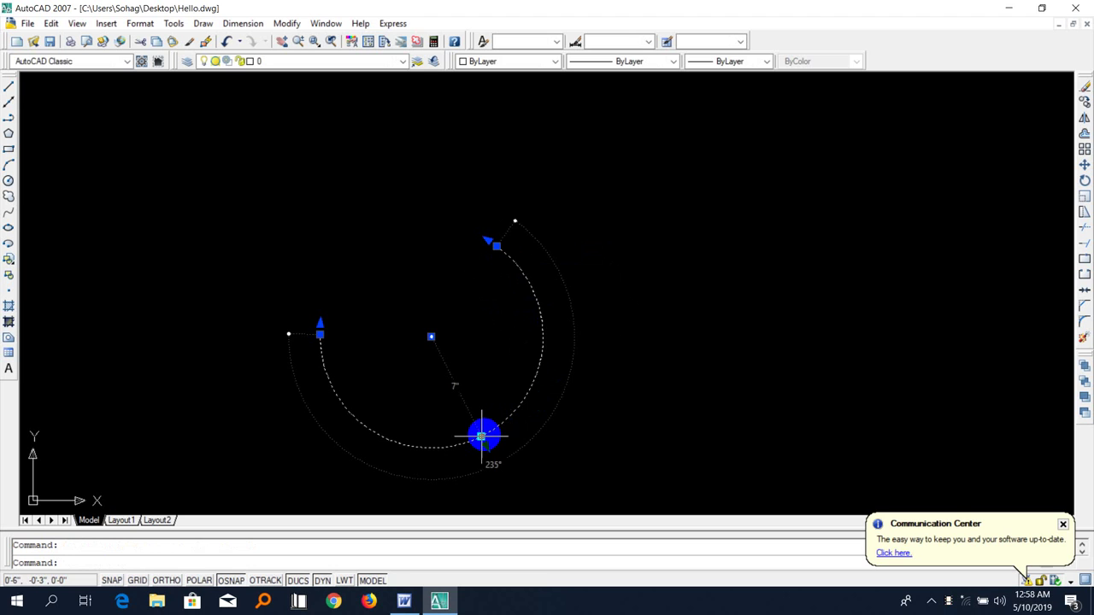
click(482, 437)
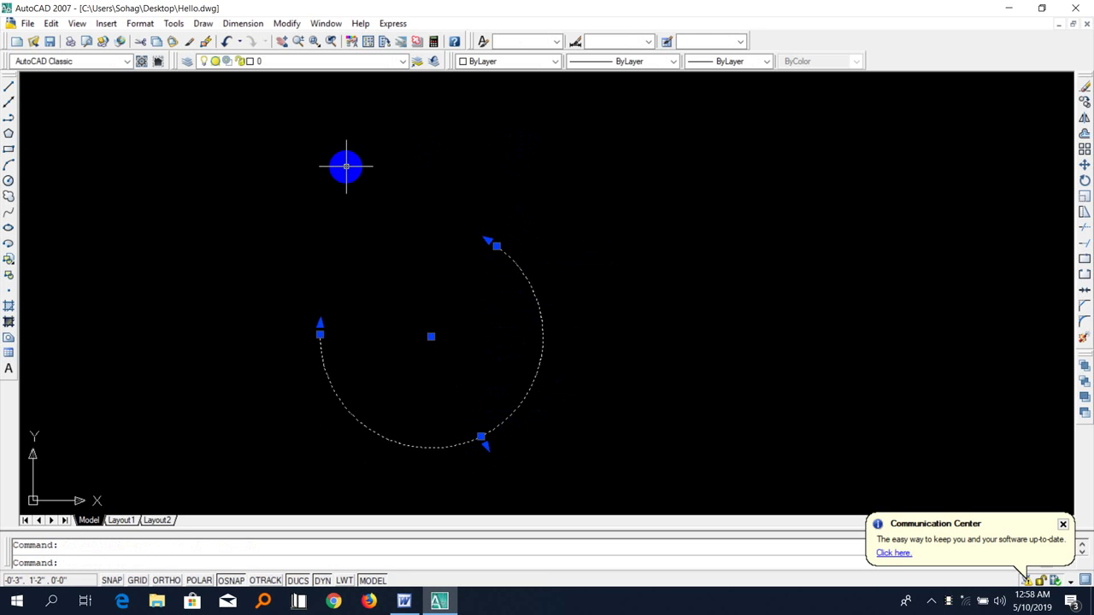
key(Escape)
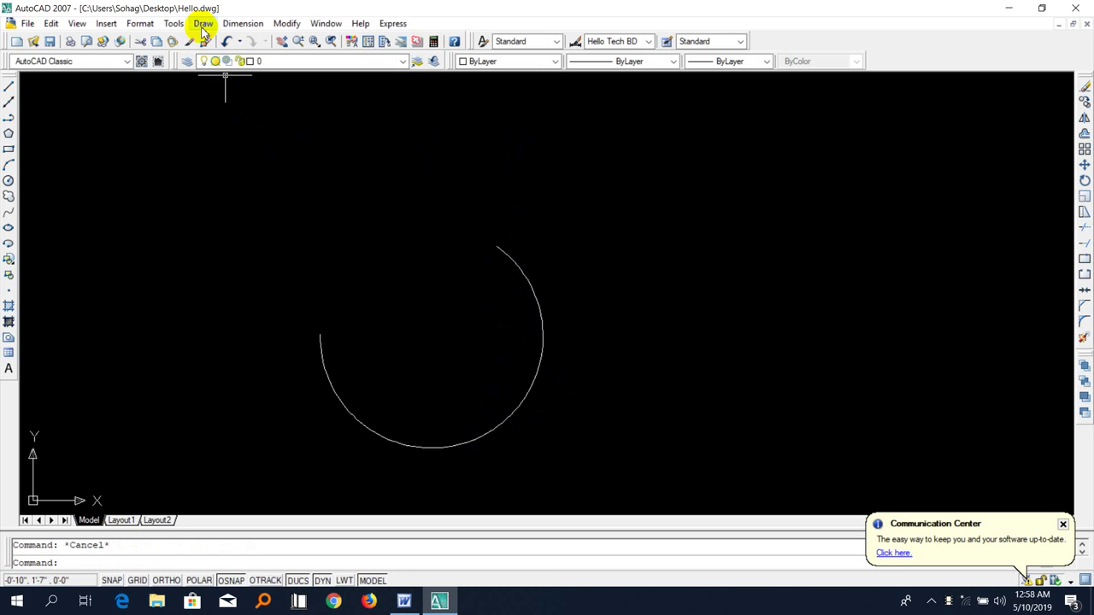
- Draw a smaller 3 Points arc inside the large one, forming a crescent
click(203, 24)
mouse_move(248, 202)
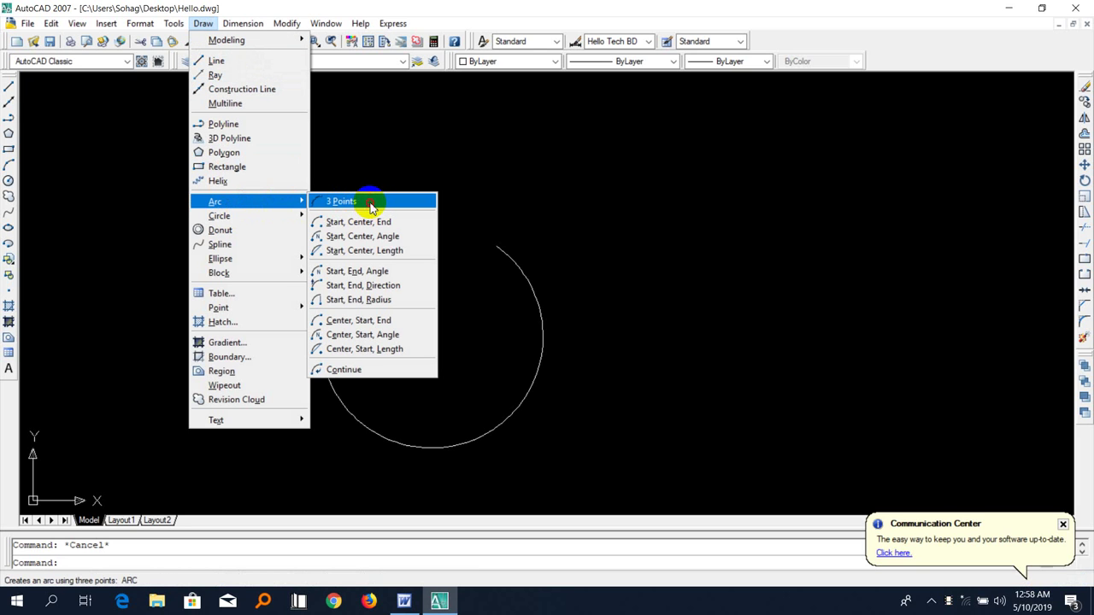
click(372, 207)
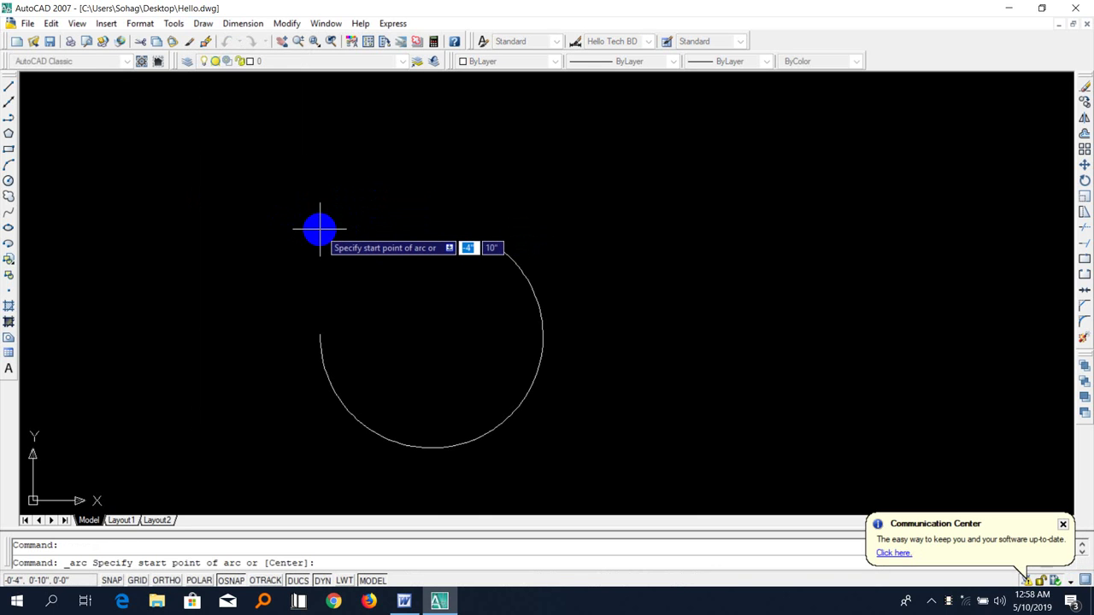
click(320, 228)
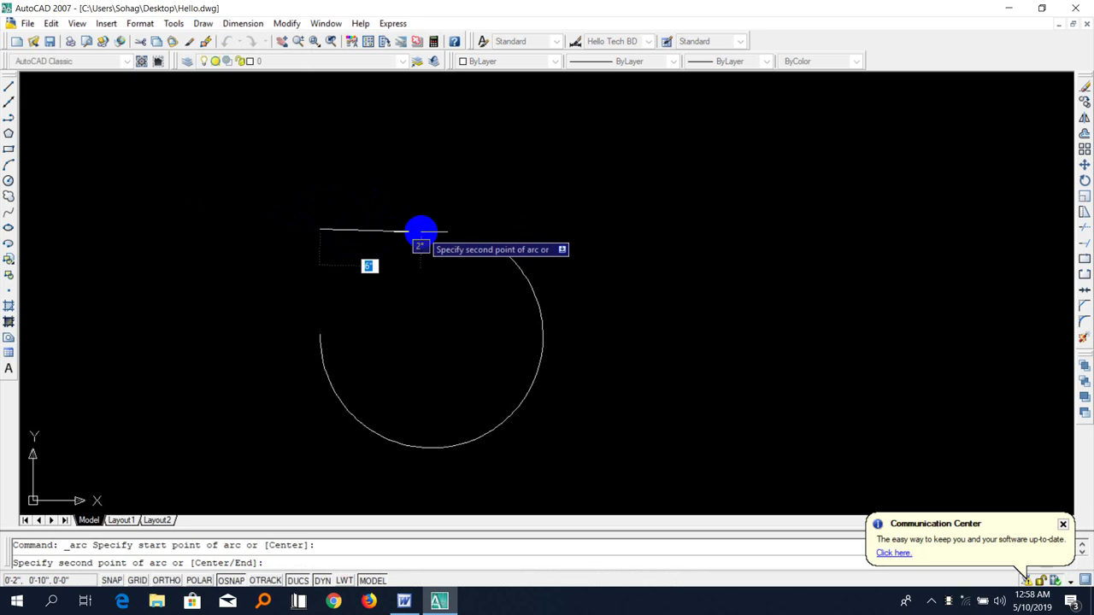
click(423, 230)
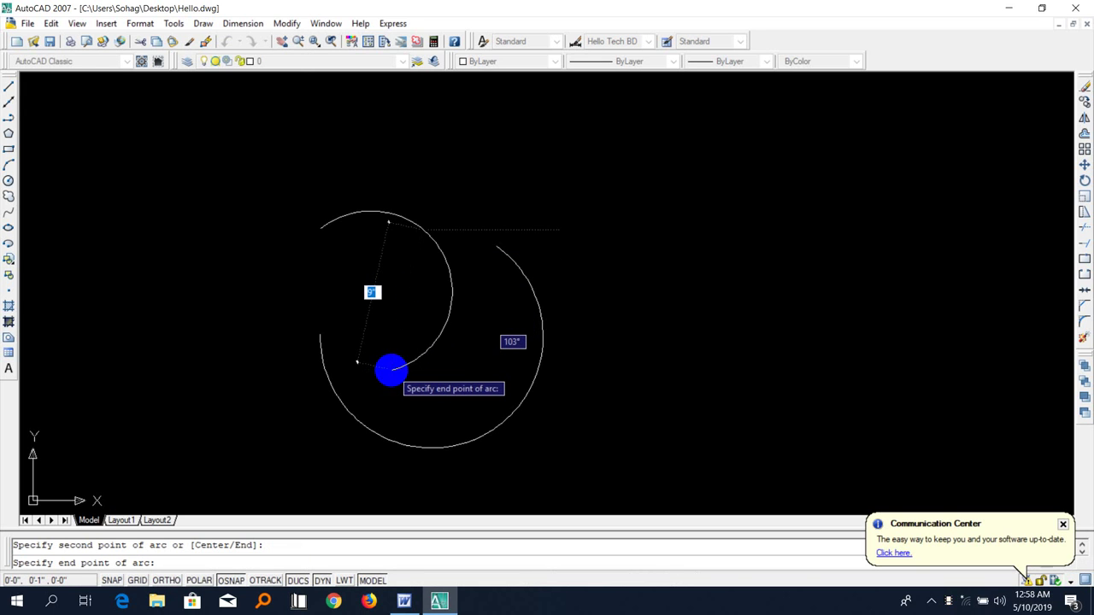
click(391, 369)
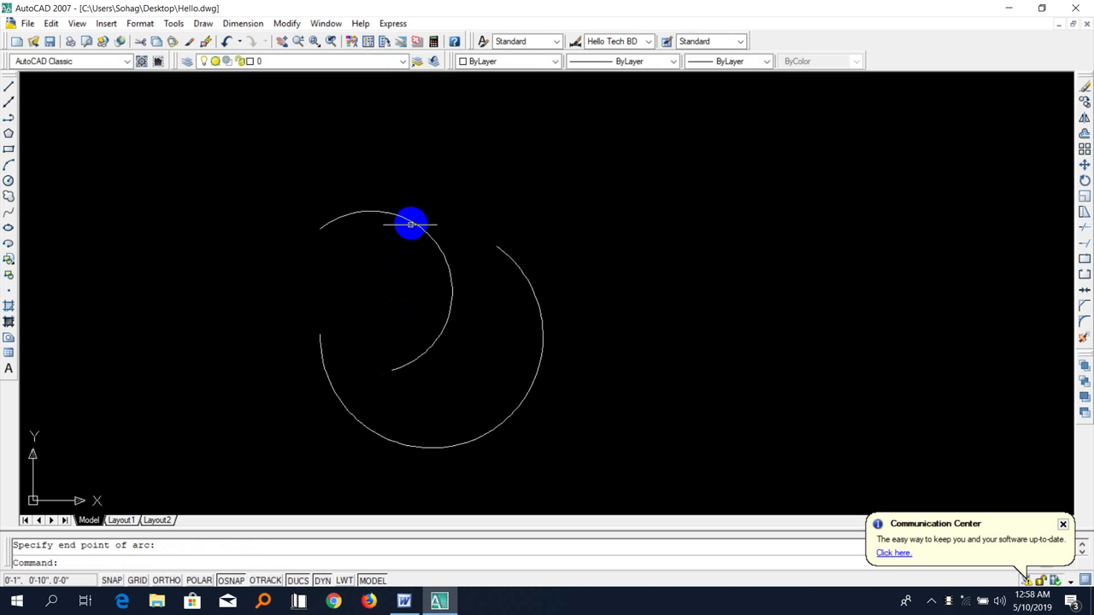
- Erase both arcs with a crossing-window selection
click(410, 224)
click(443, 255)
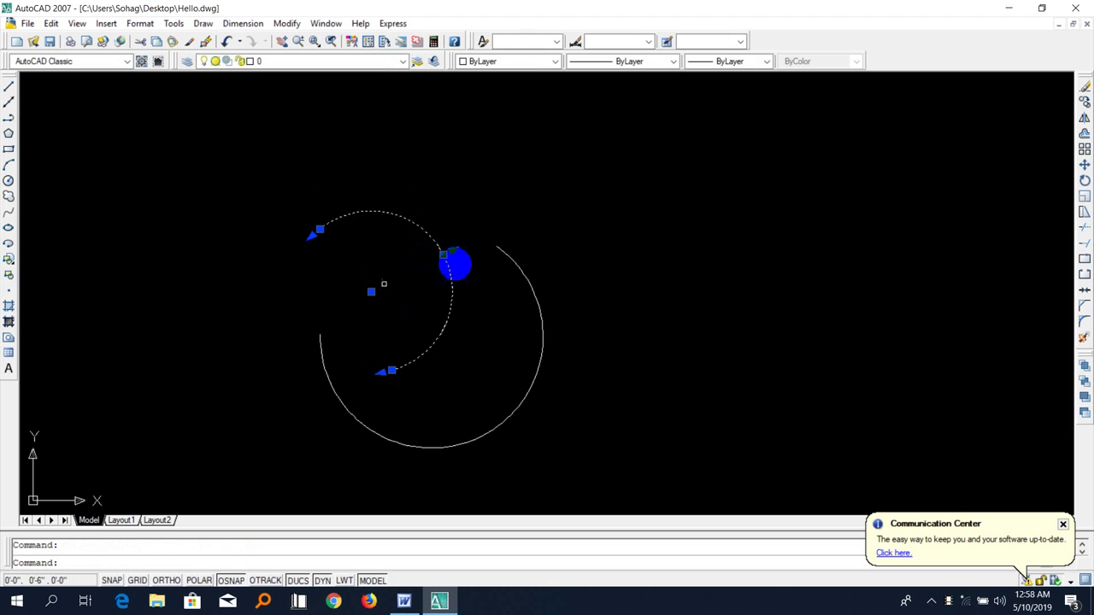
click(443, 254)
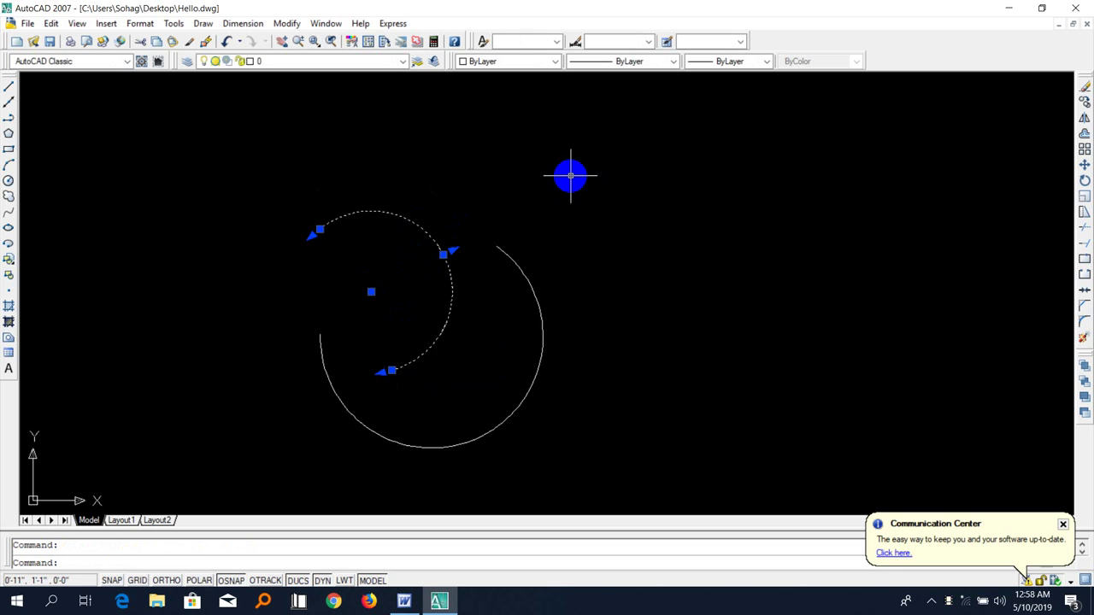
key(Escape)
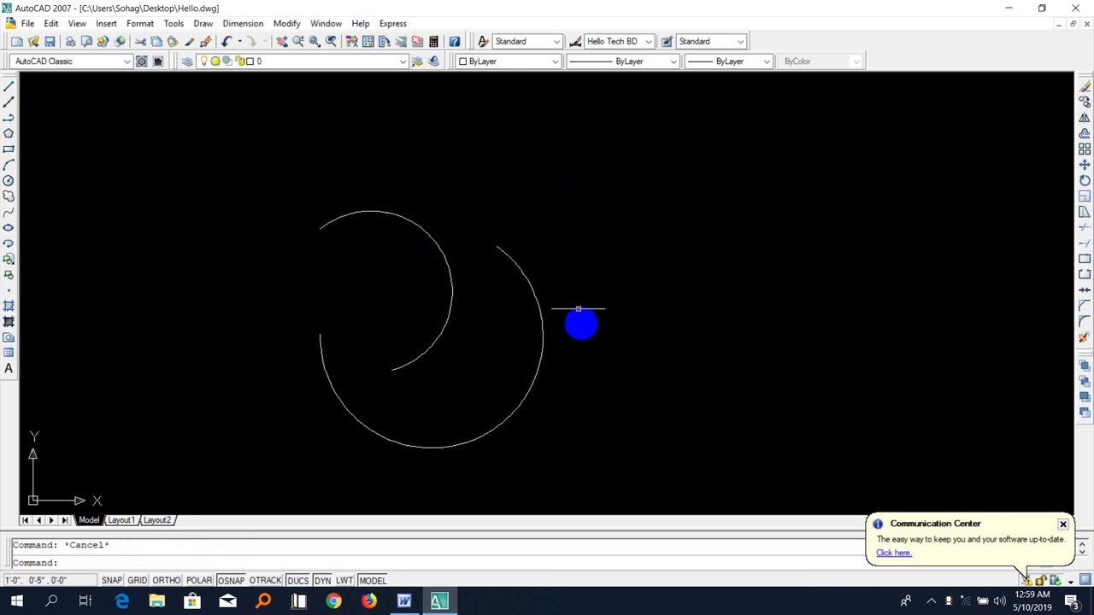
click(586, 371)
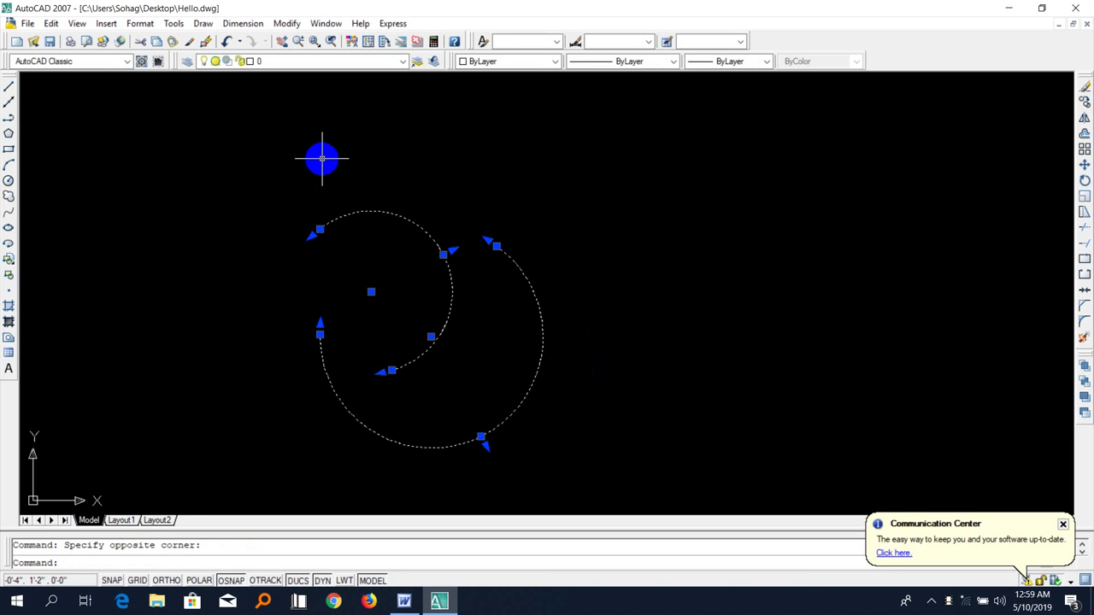
key(Delete)
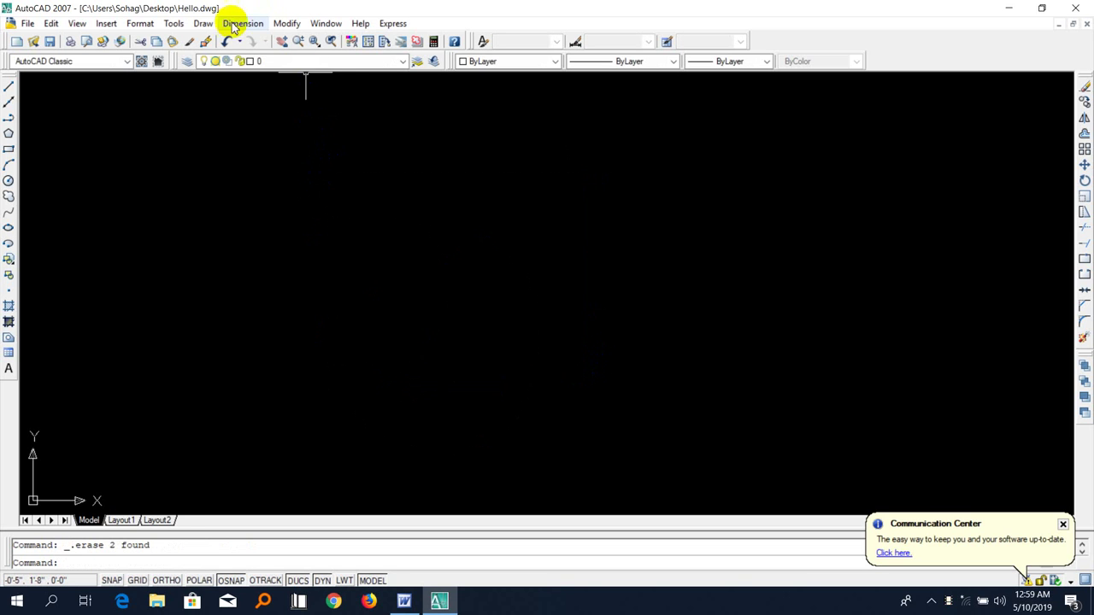
- Draw a roughly half-circle Start, Center, End arc across the middle of model space
click(205, 23)
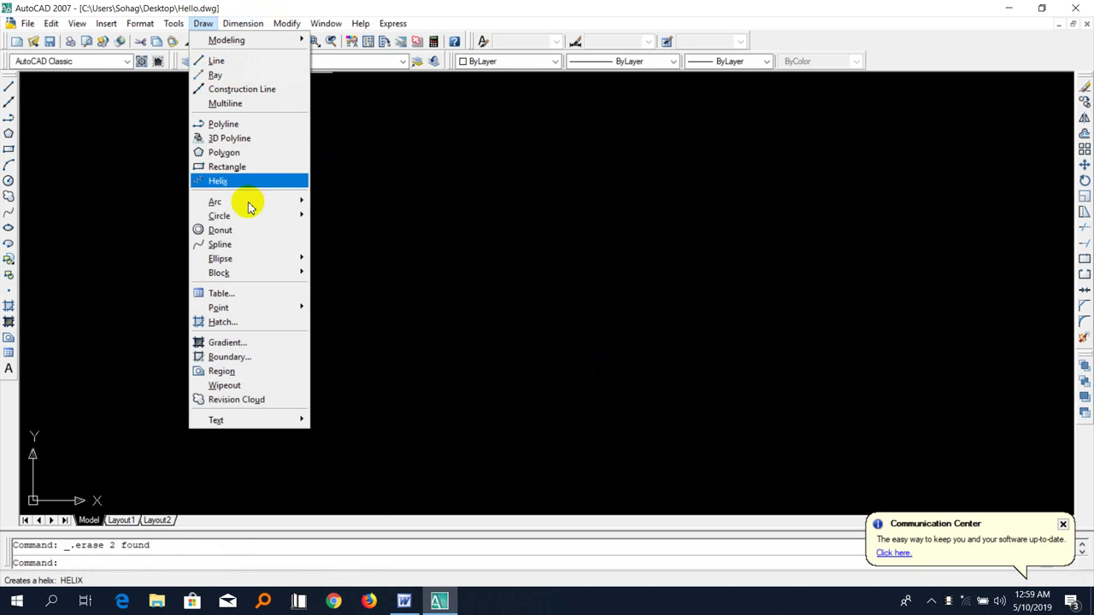
mouse_move(215, 201)
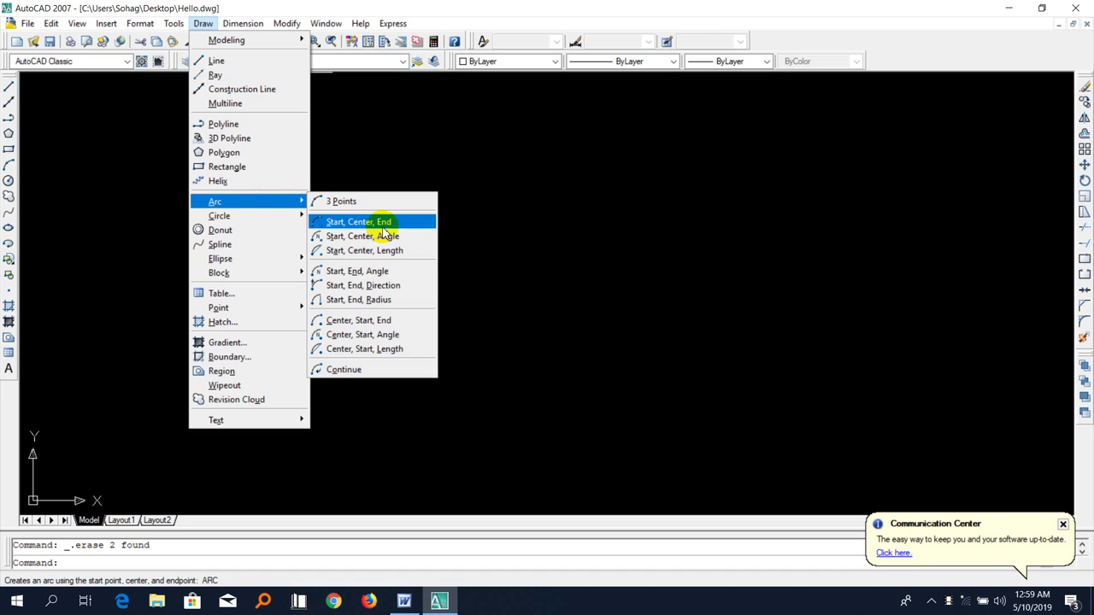
click(383, 232)
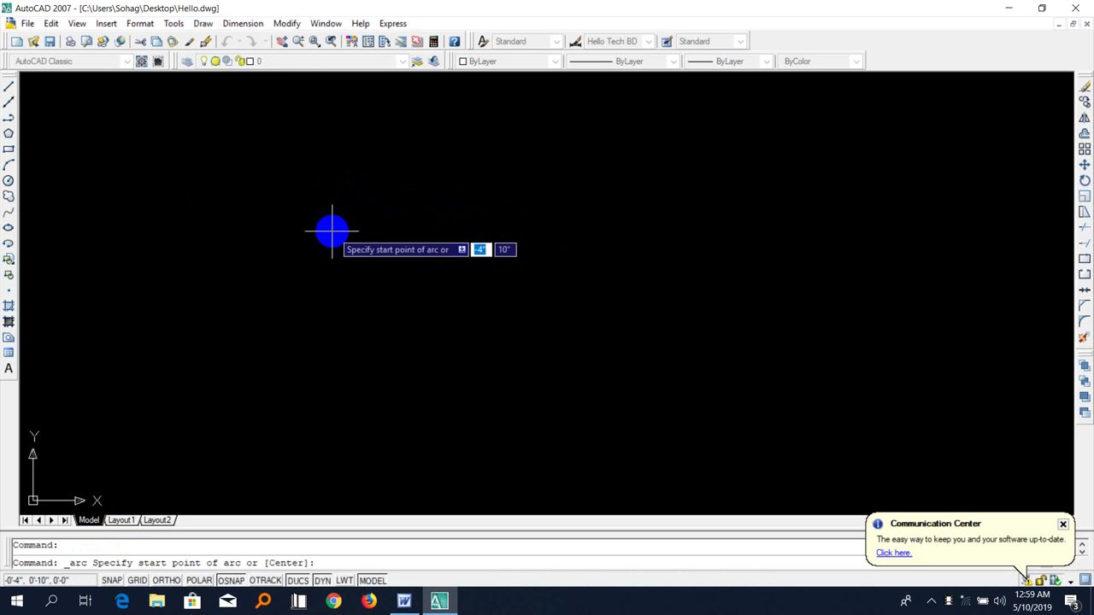
click(393, 265)
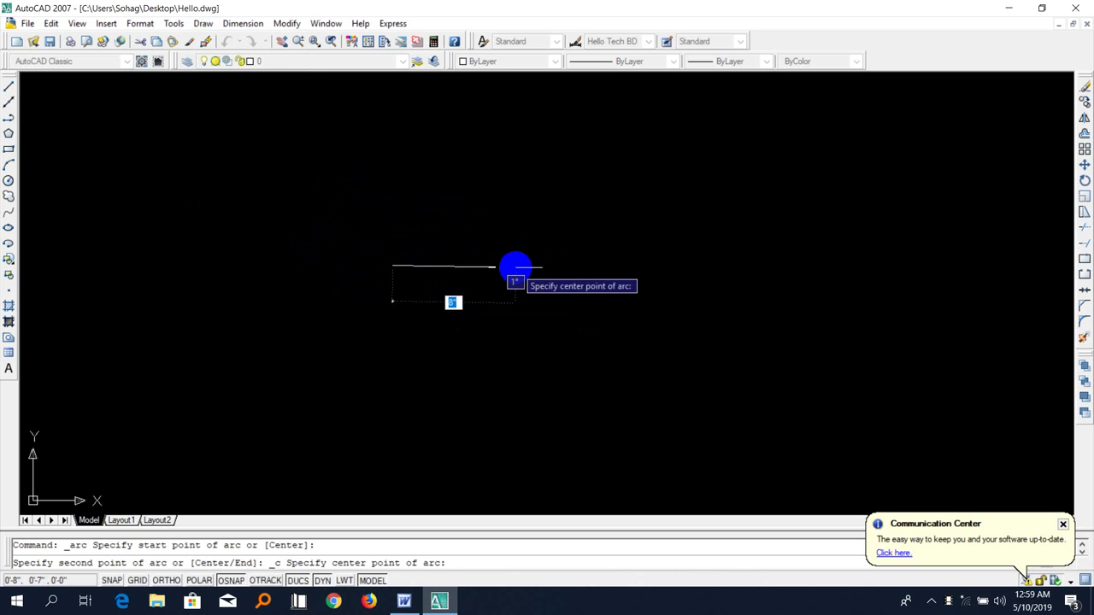
click(514, 266)
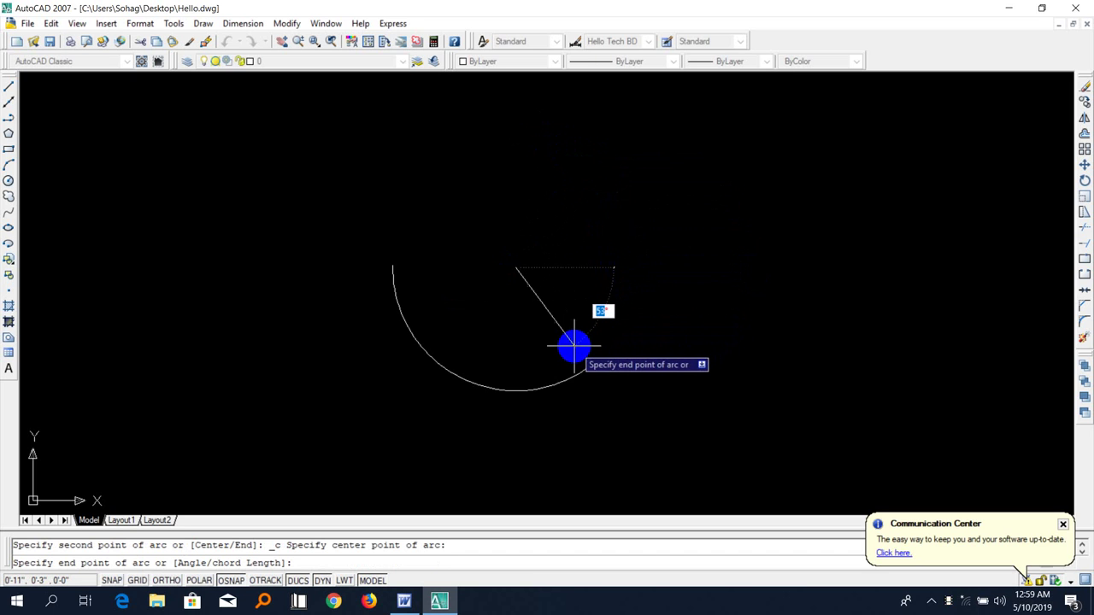
click(604, 353)
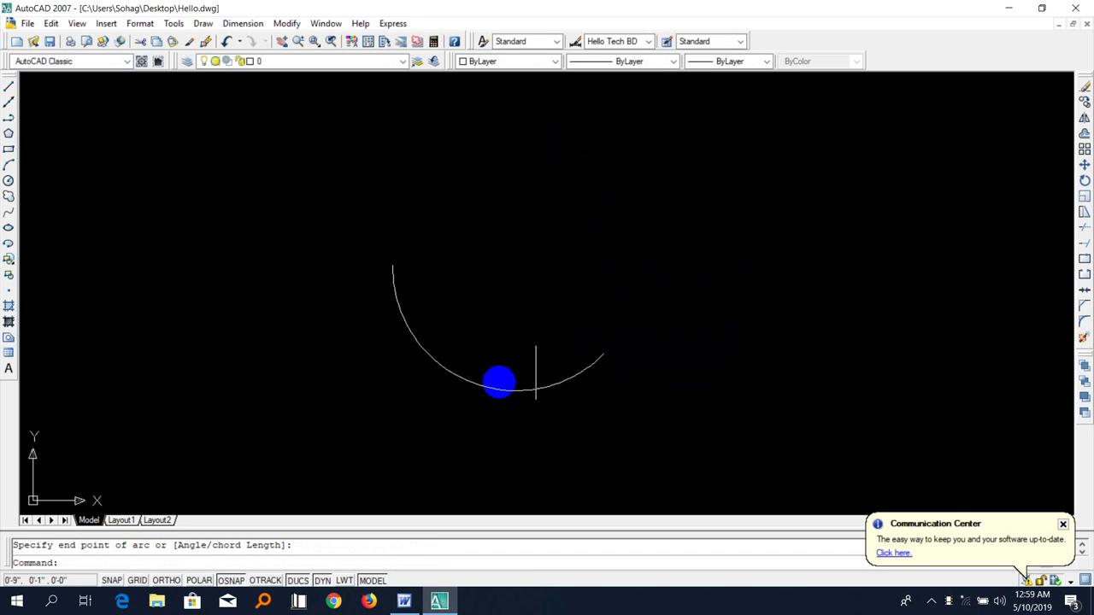
click(468, 384)
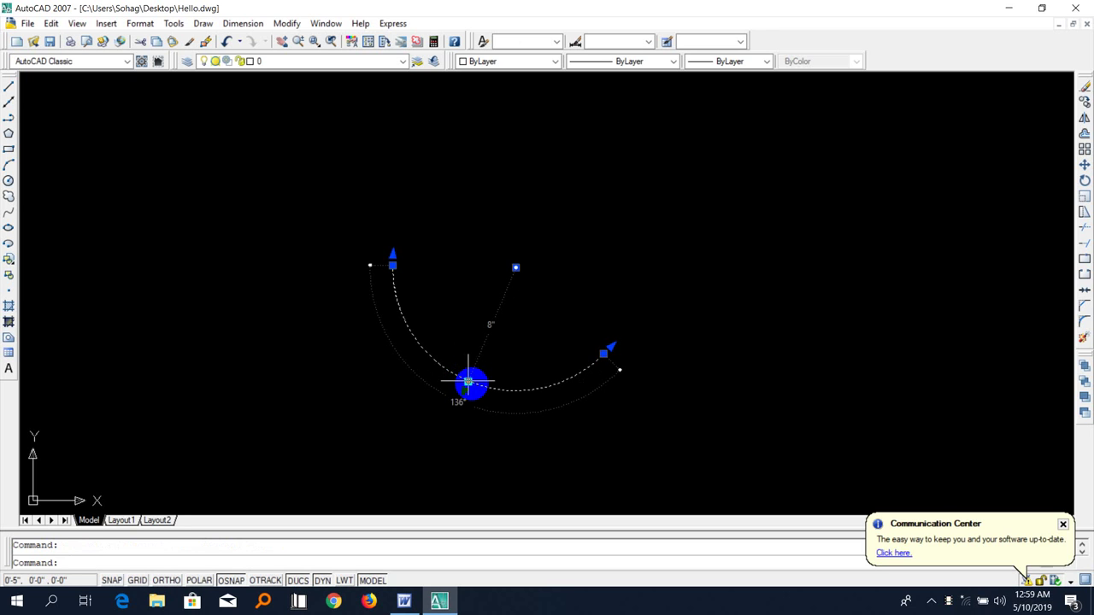
key(Escape)
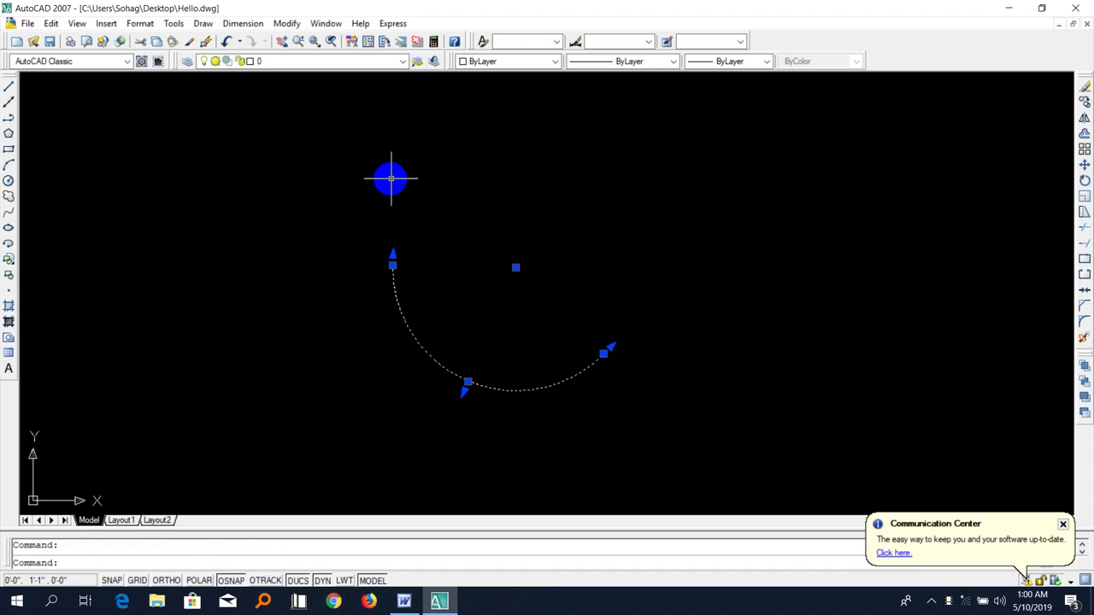
key(Escape)
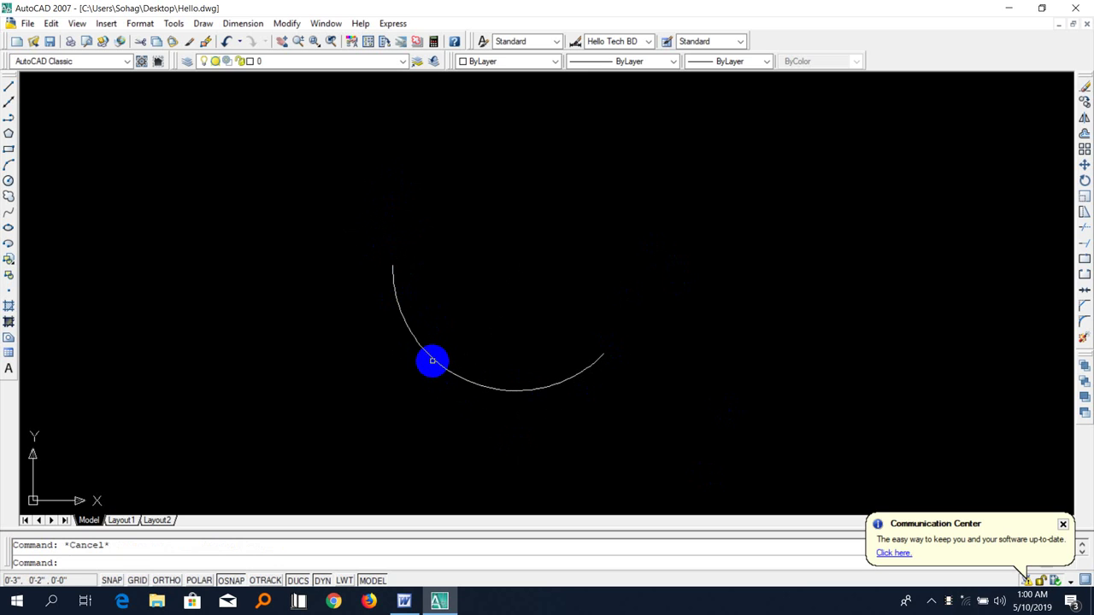
- Erase the leftover stray object
click(432, 361)
key(Delete)
click(204, 23)
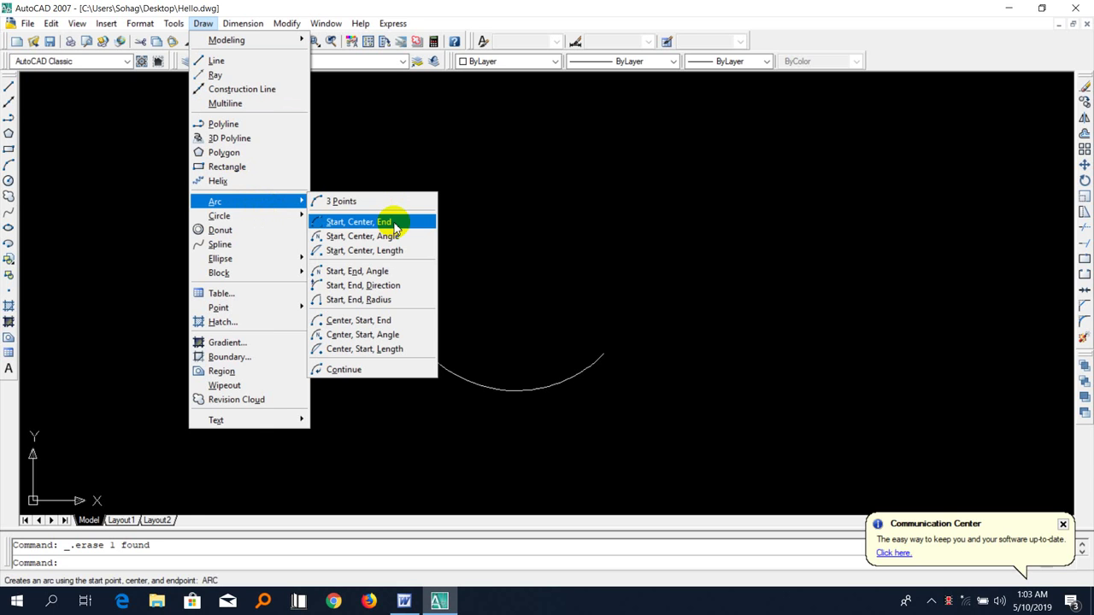
- Draw a larger overlapping Start, Center, End arc, entering 90 for the end
click(395, 223)
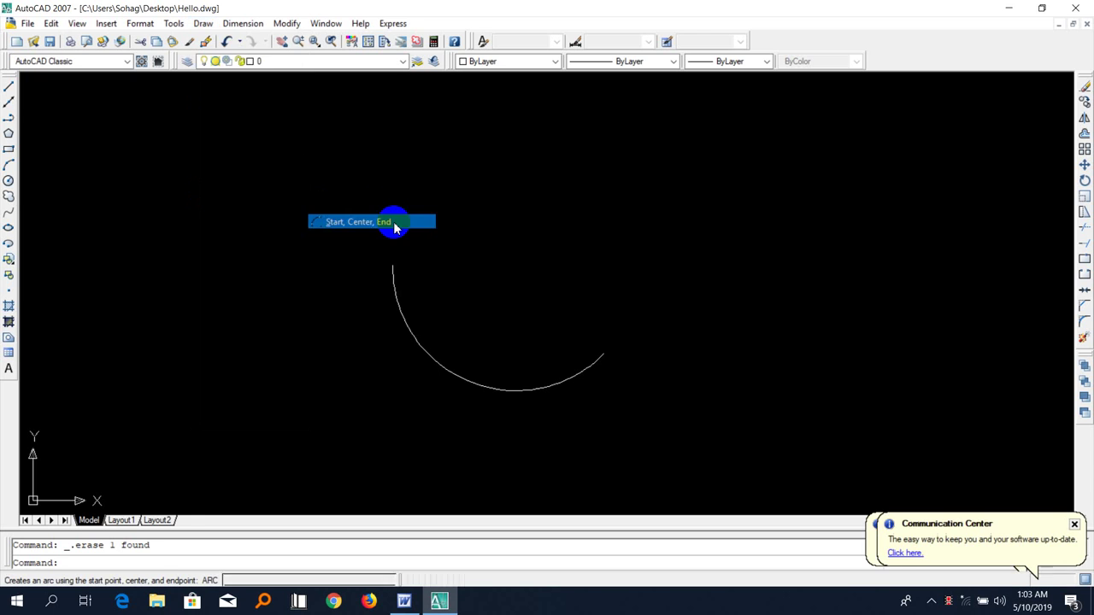
click(457, 237)
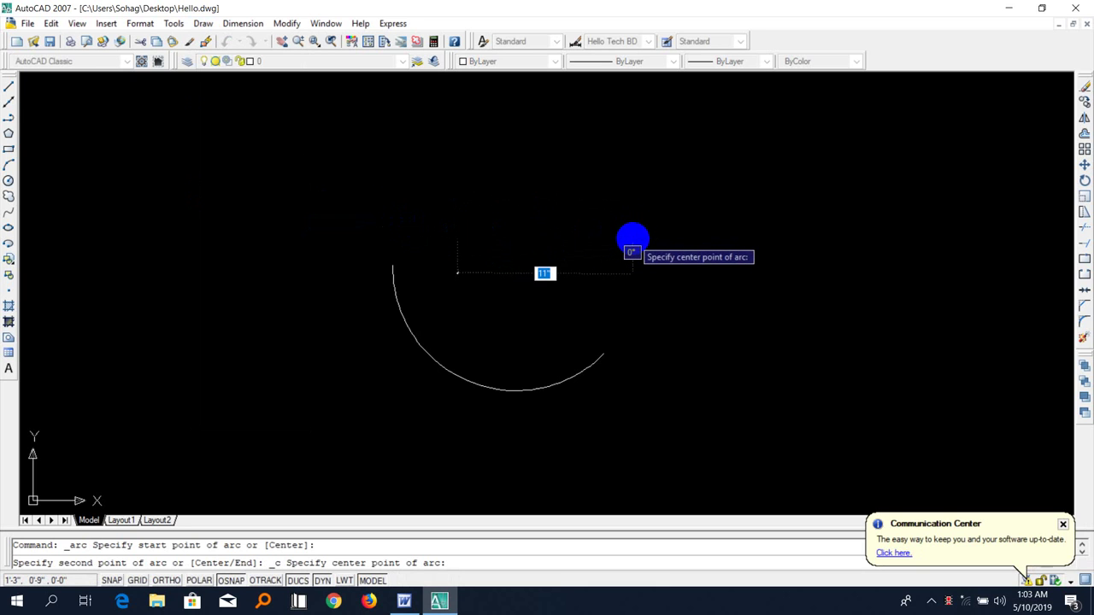
click(633, 236)
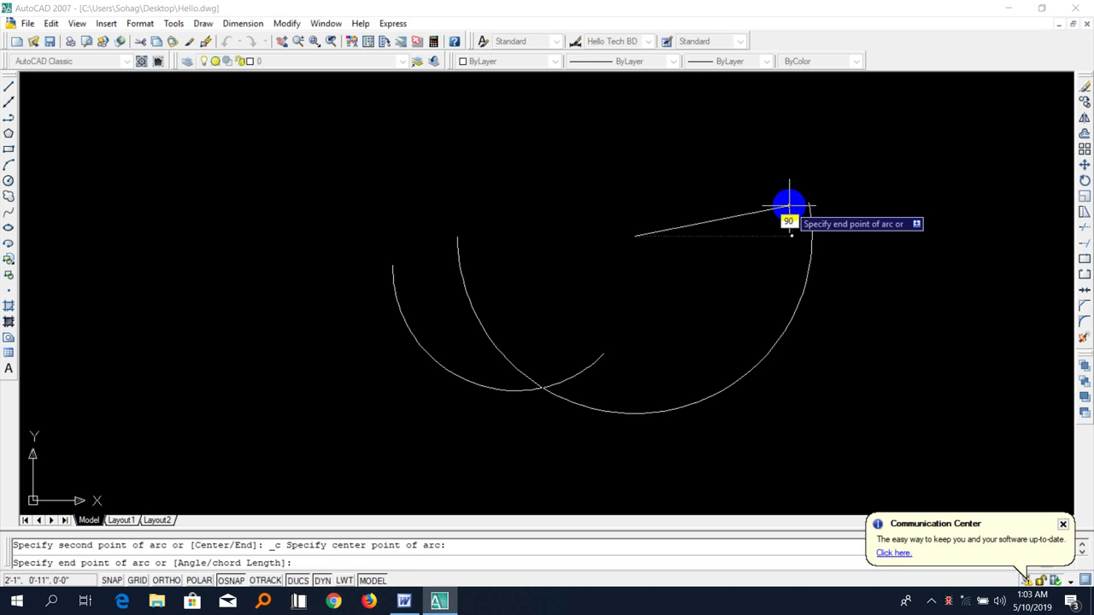
key(Return)
- Erase the one stray leftover object
scroll(643, 299, down, 2)
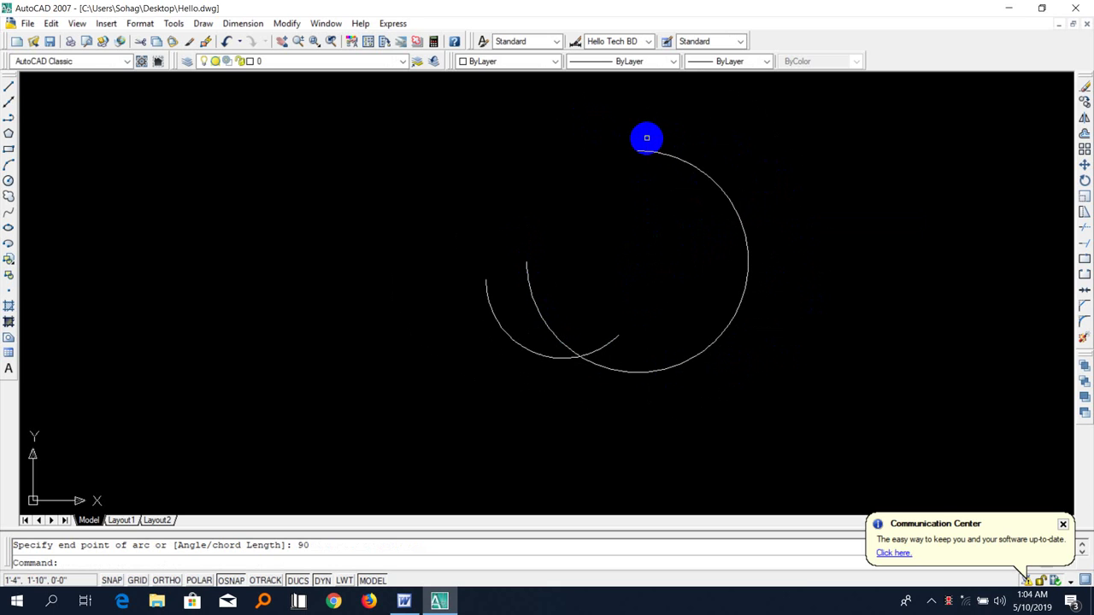
click(647, 138)
key(Delete)
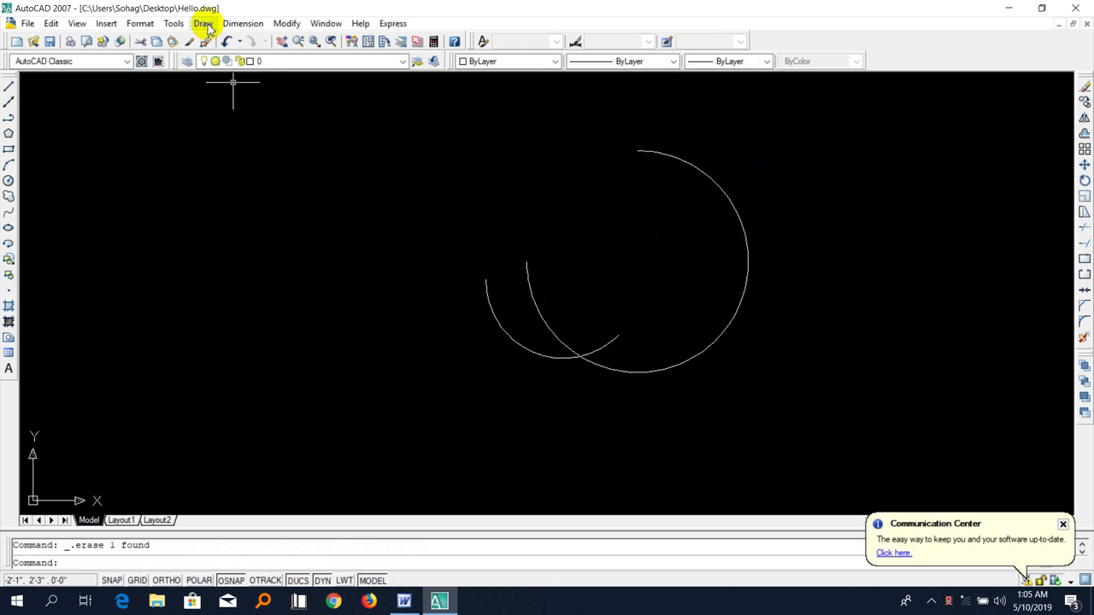
- Draw a Start, Center, Angle arc on the left with a 90° included angle, erasing a stray object
click(204, 23)
mouse_move(215, 201)
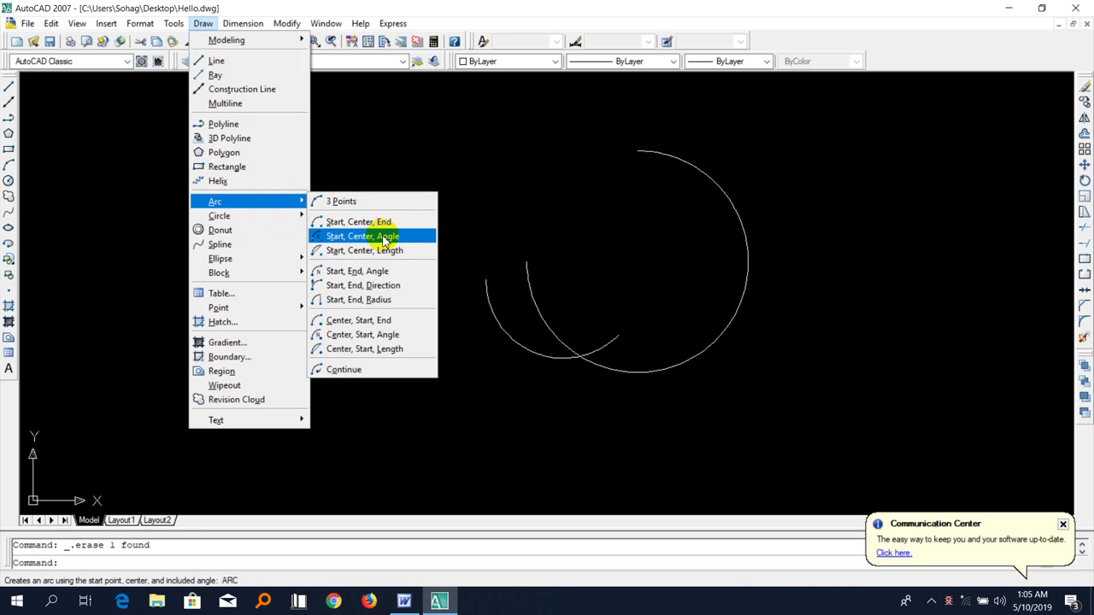
click(383, 237)
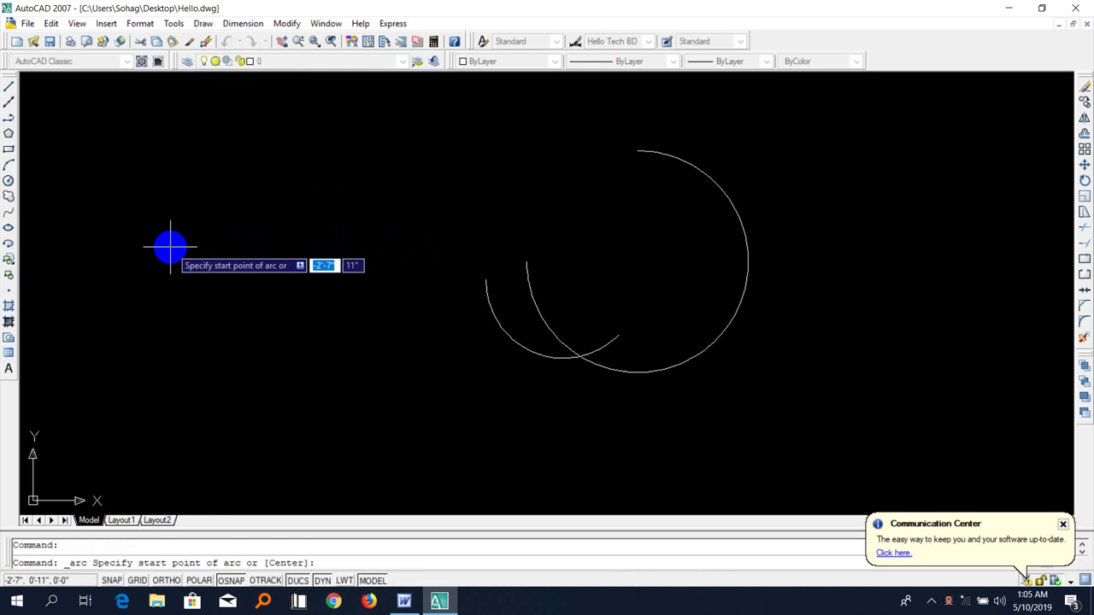
click(170, 247)
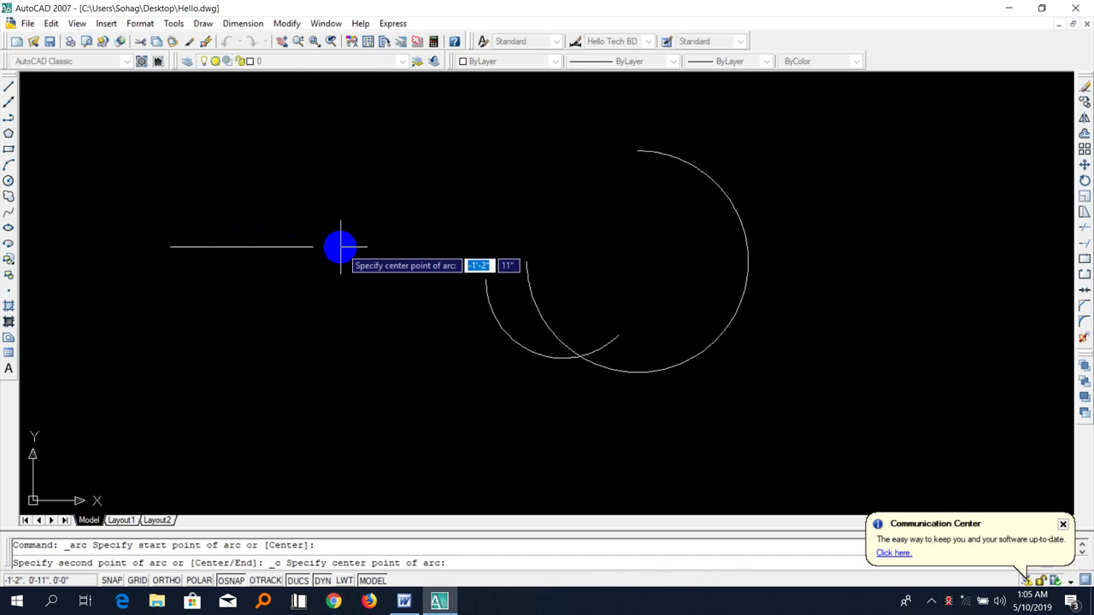
click(341, 247)
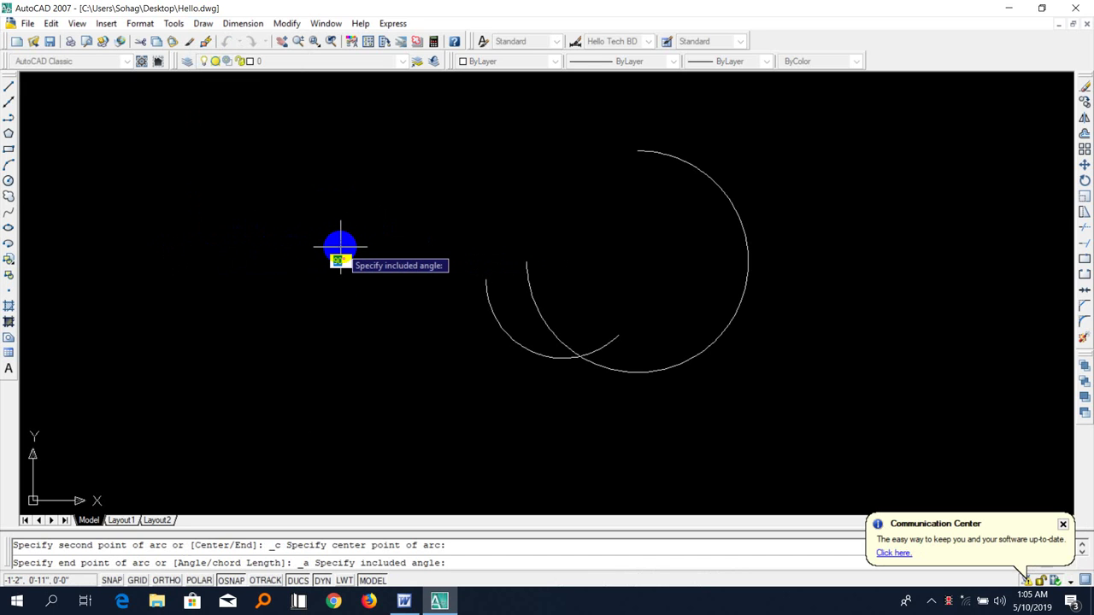
click(306, 293)
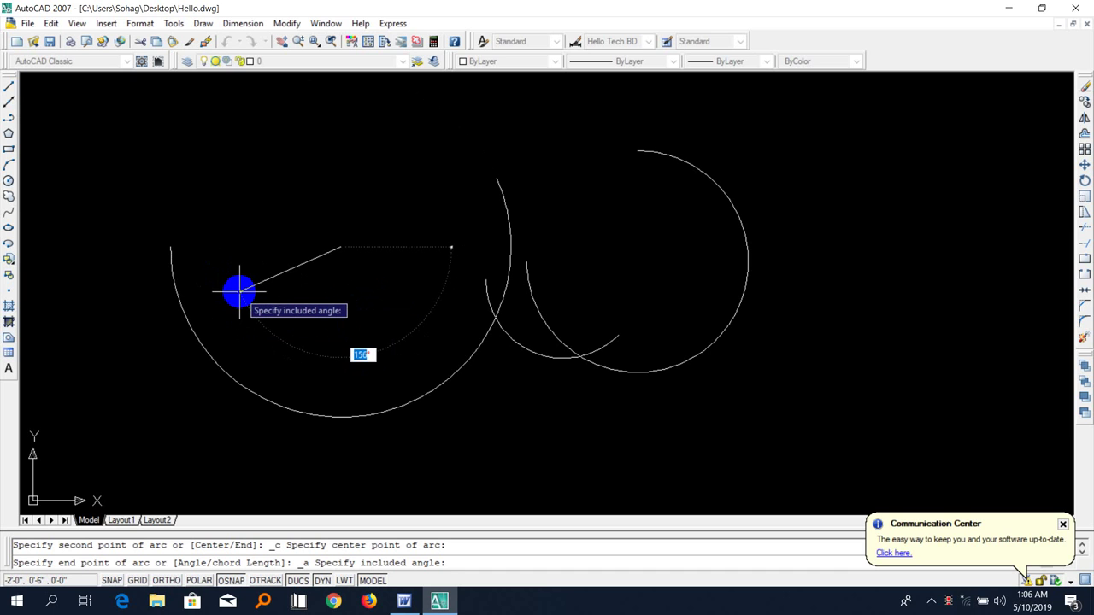
text(90)
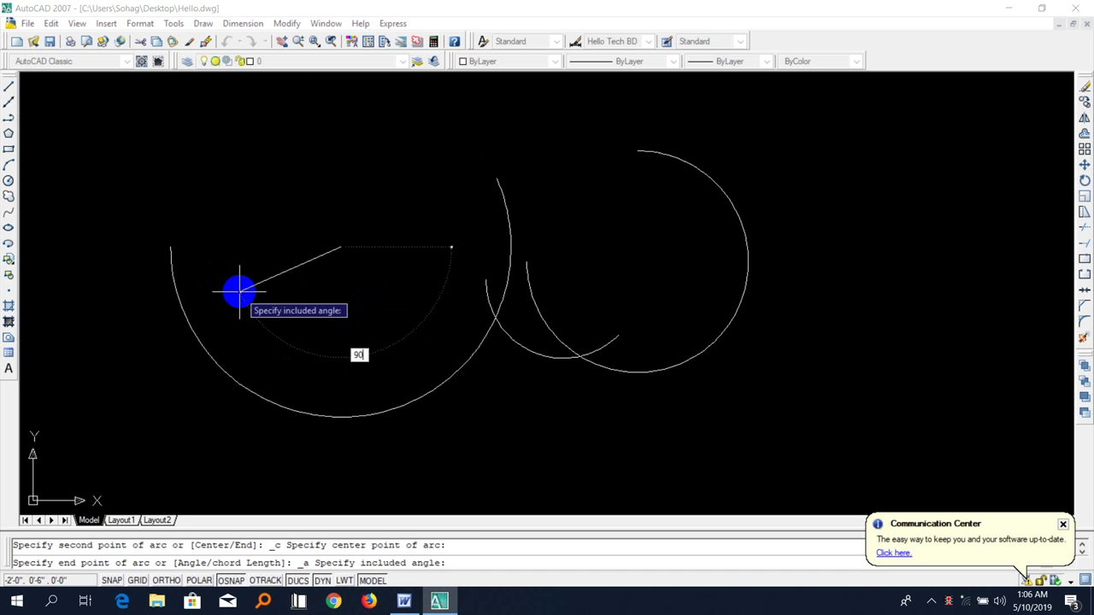
key(Return)
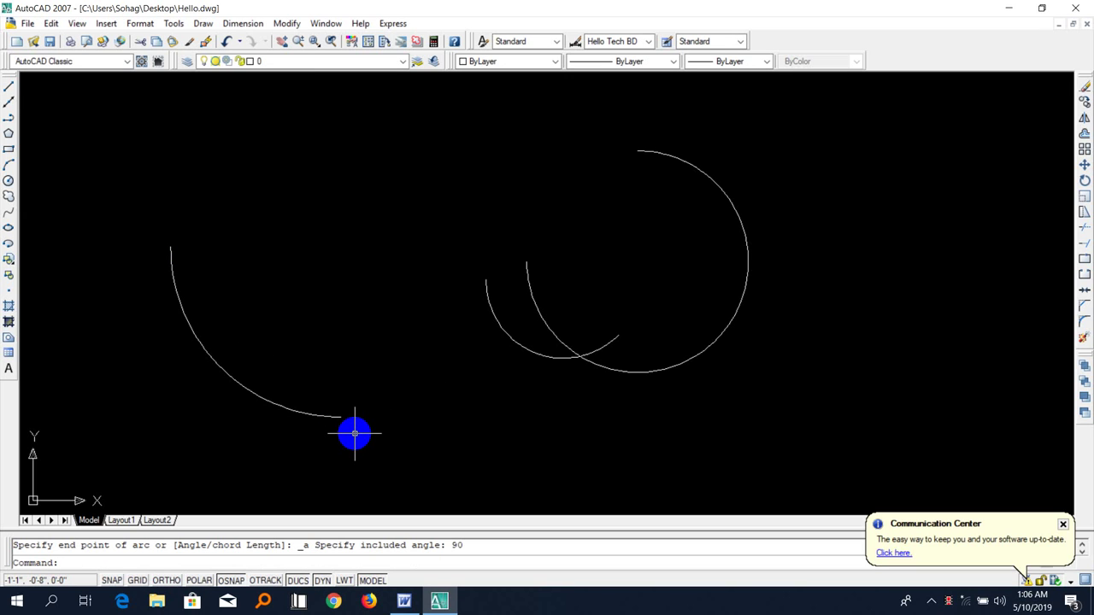
key(Delete)
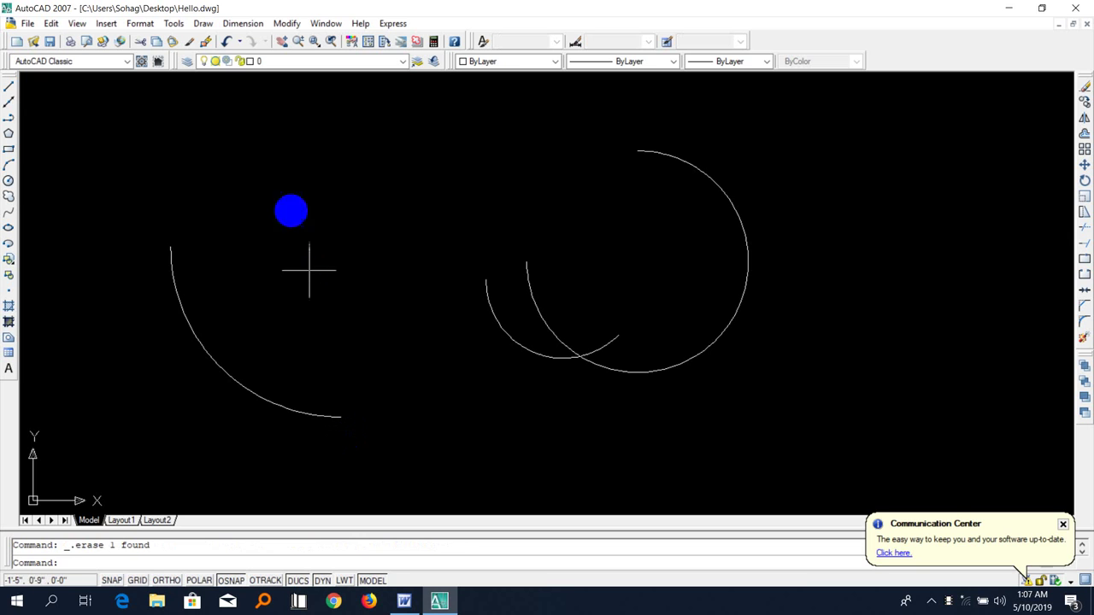
- Draw a Start, Center, Length arc in the upper left with chord length 116"
click(203, 23)
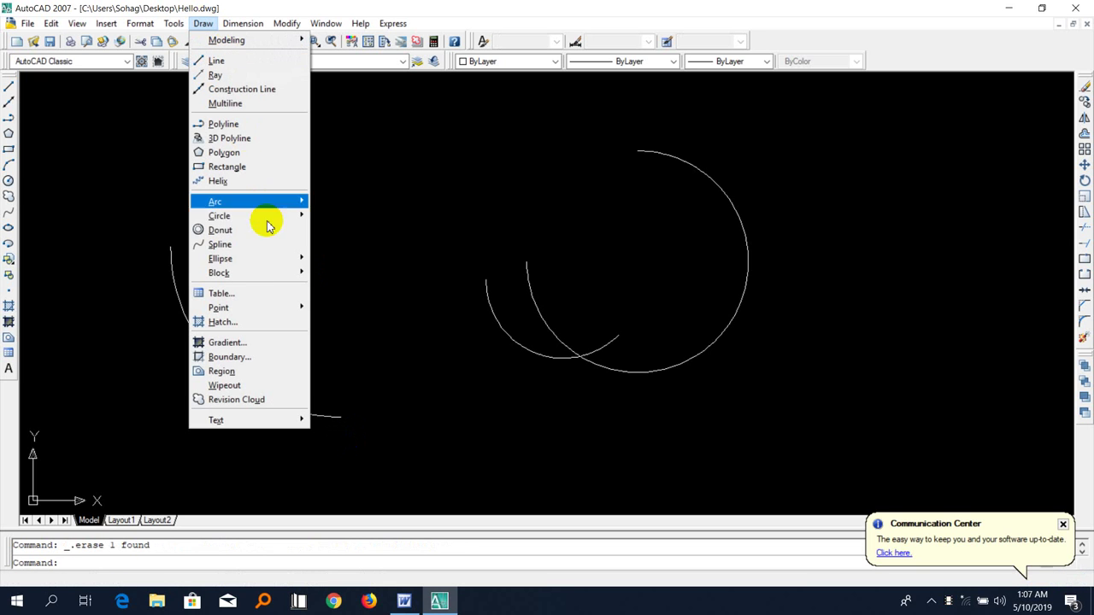
mouse_move(214, 201)
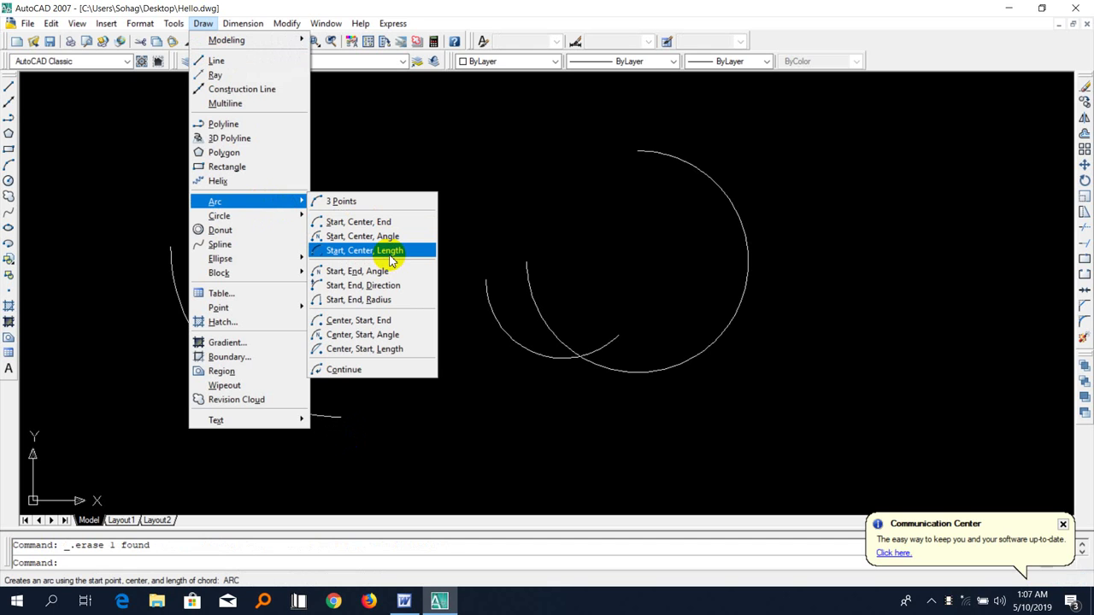
click(390, 250)
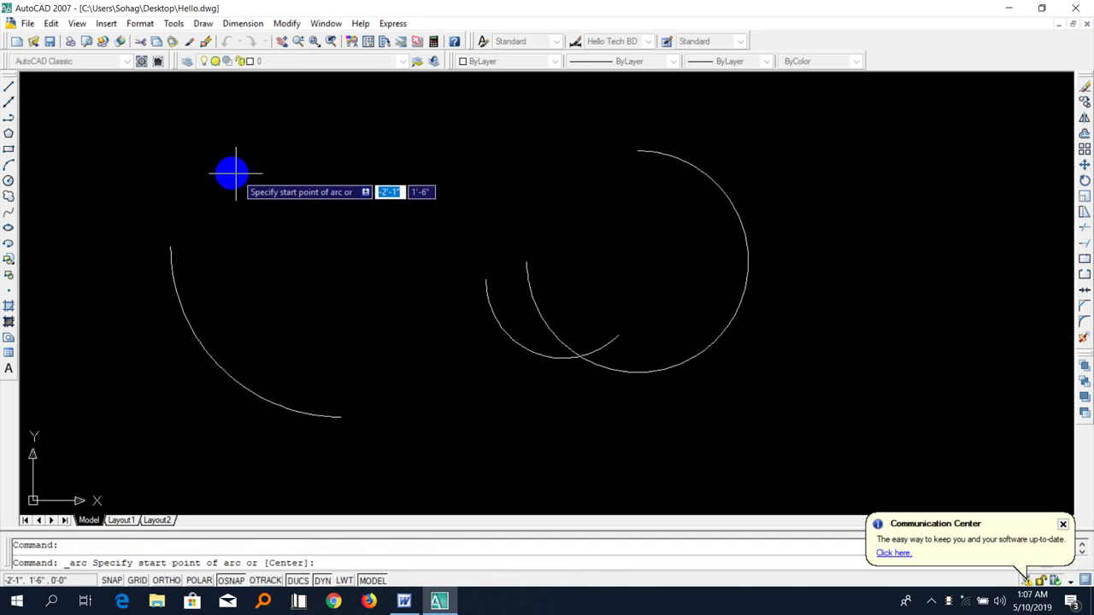
click(227, 172)
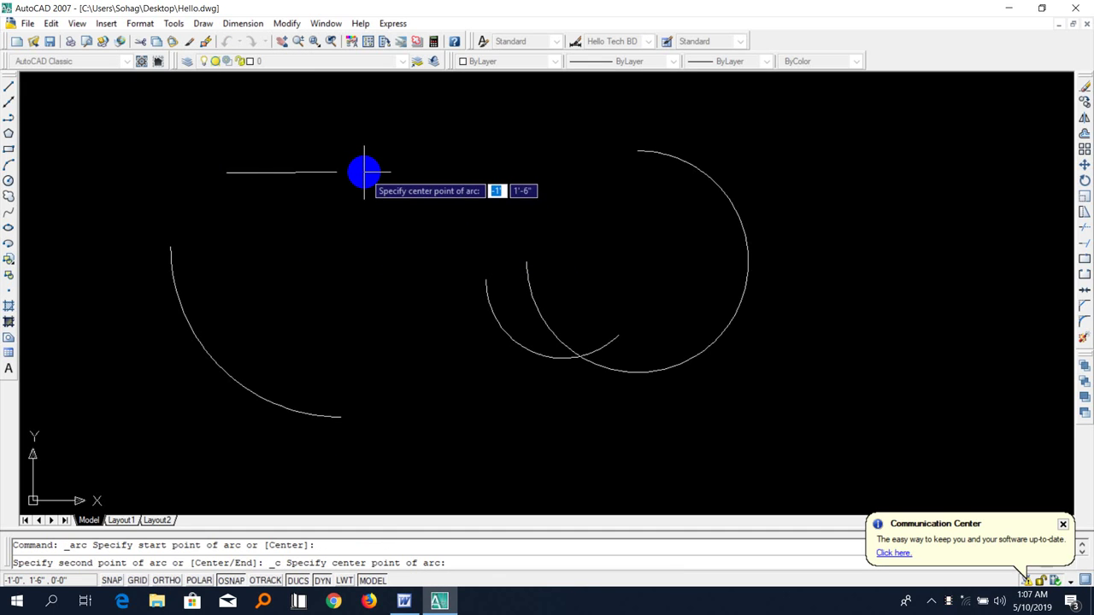
click(363, 172)
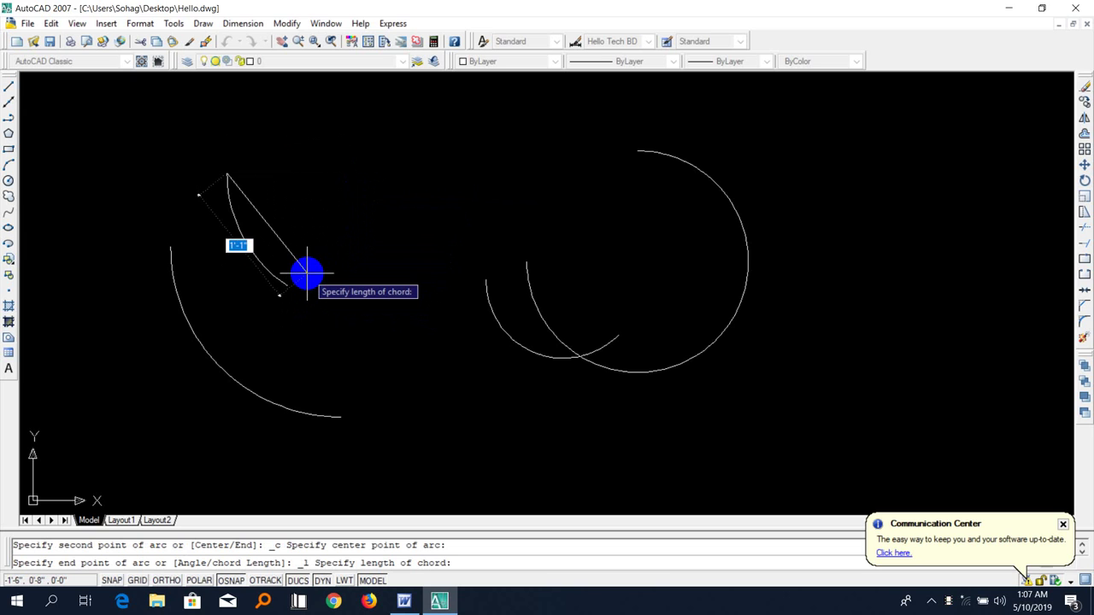
text(1)
text(1)
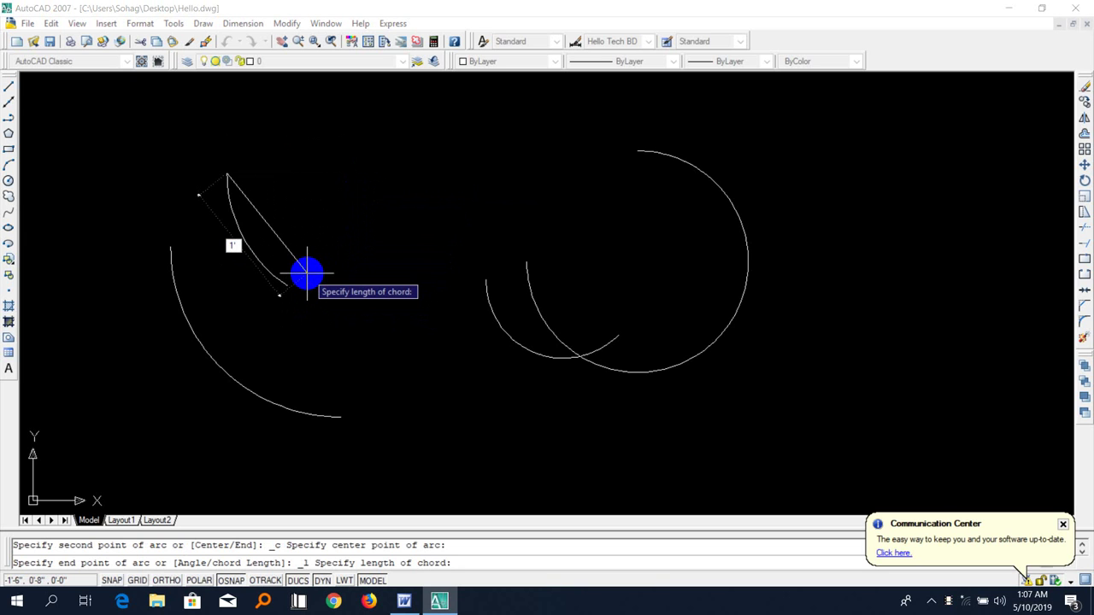
text(6)
text(")
key(Return)
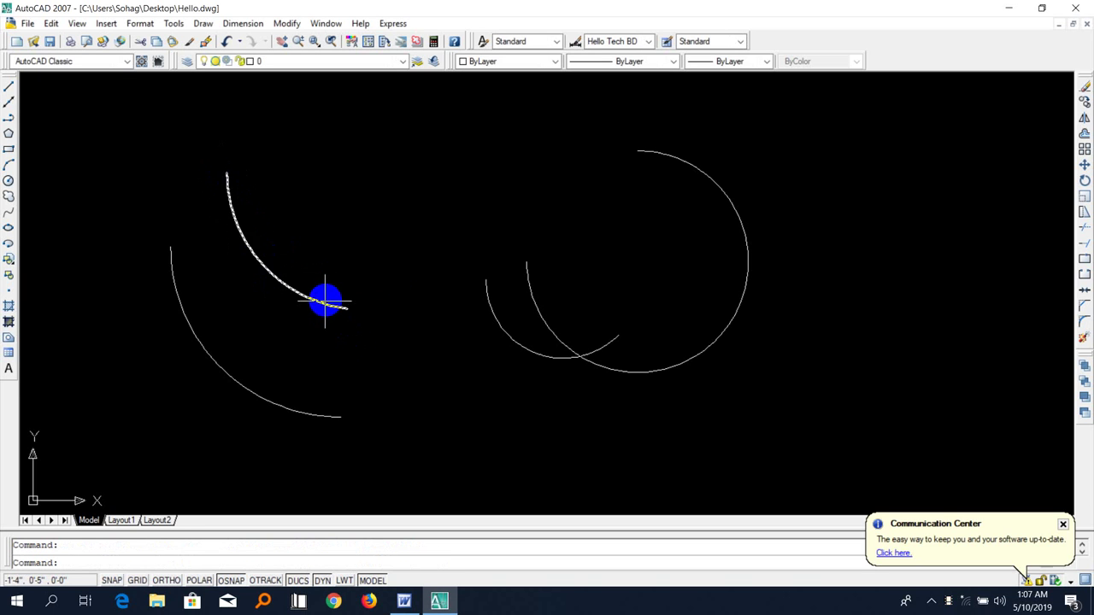
click(326, 304)
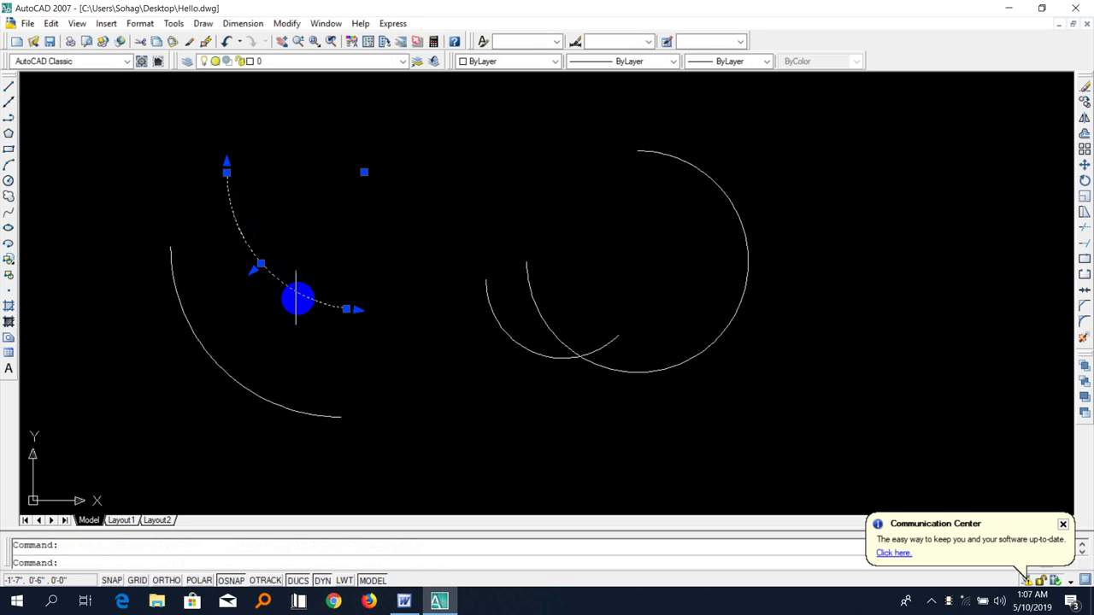
click(261, 264)
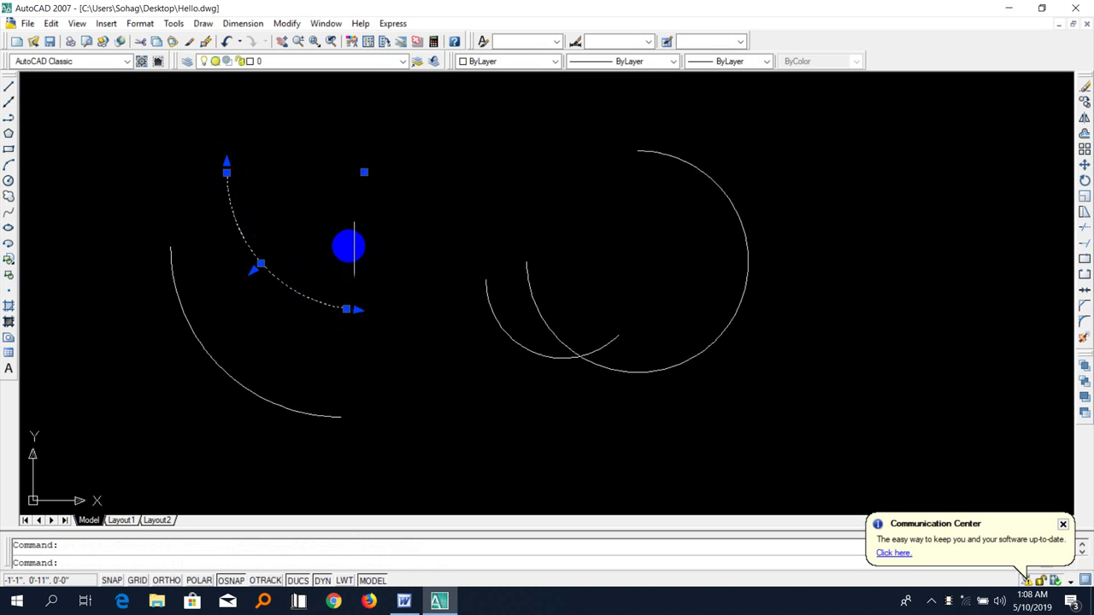
key(Escape)
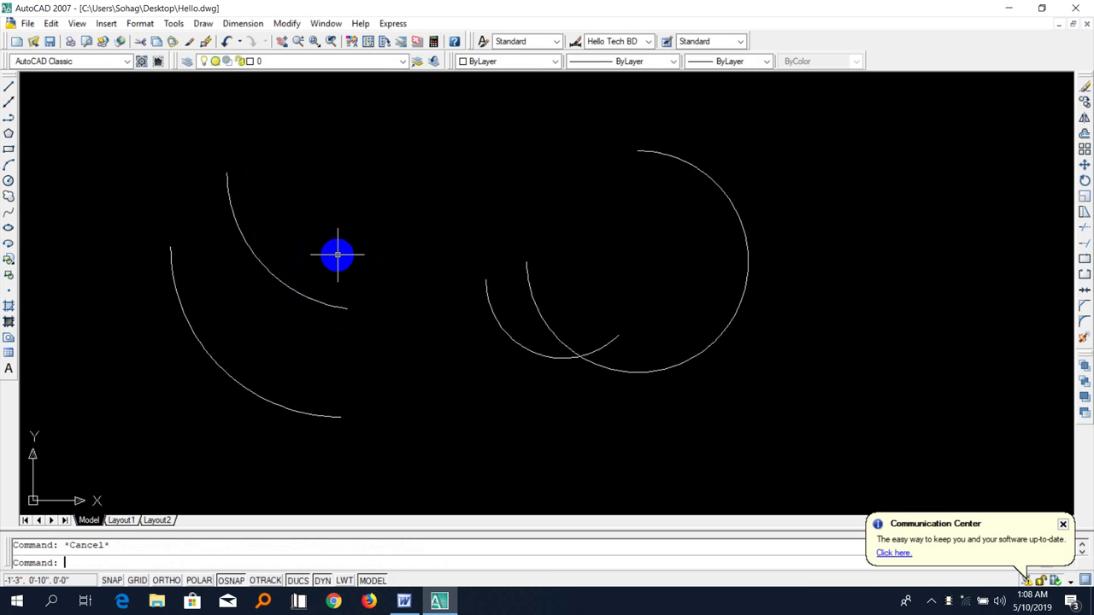
- Draw a straight line from the arc's upper end to its lower end
text(l)
key(Return)
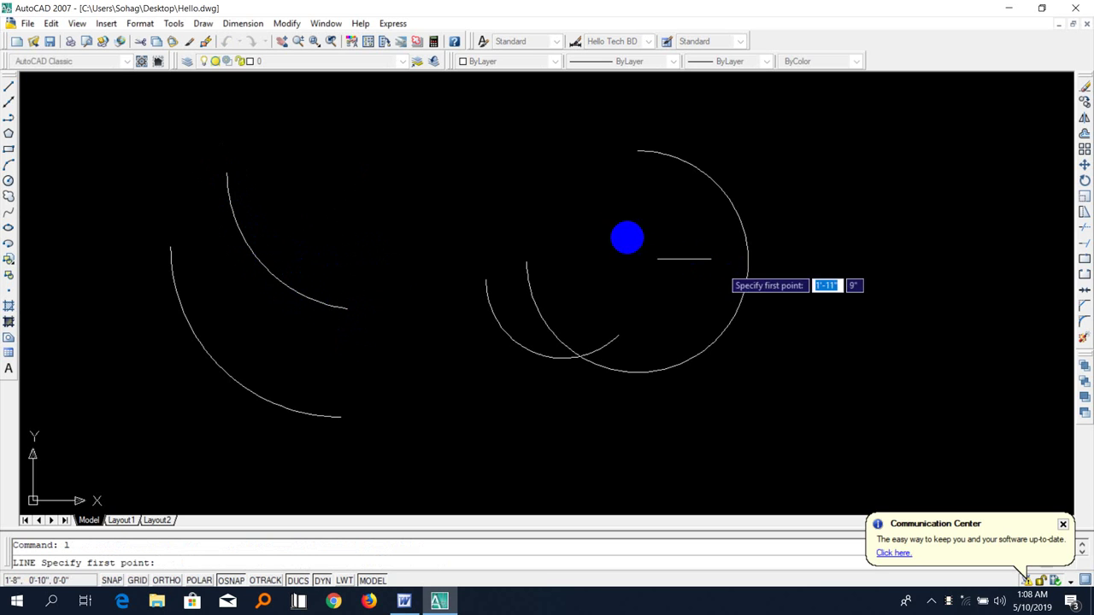
click(227, 173)
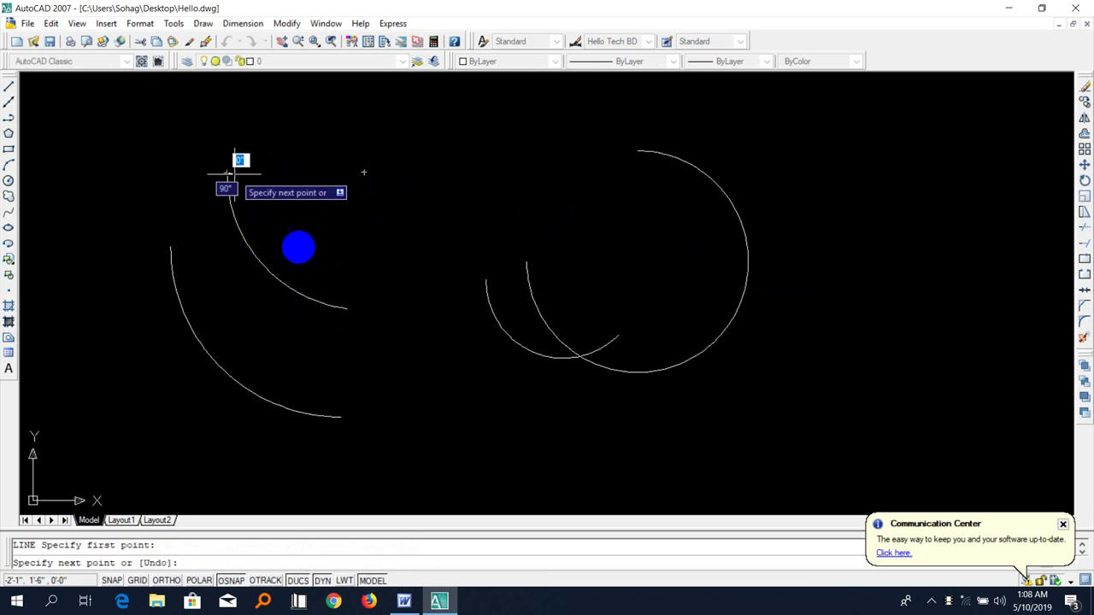
click(347, 309)
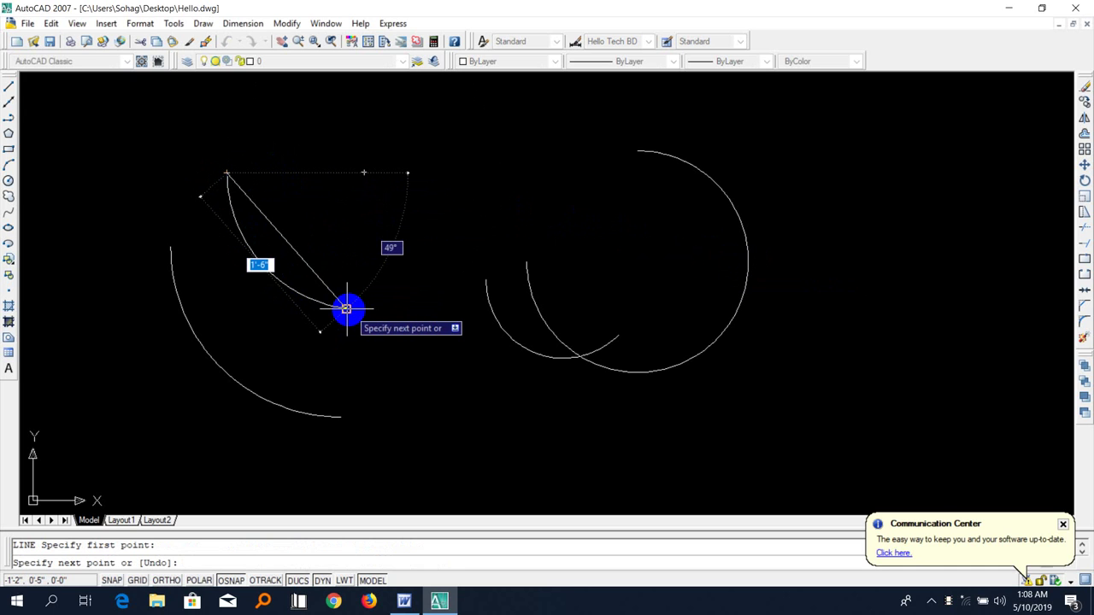
key(Escape)
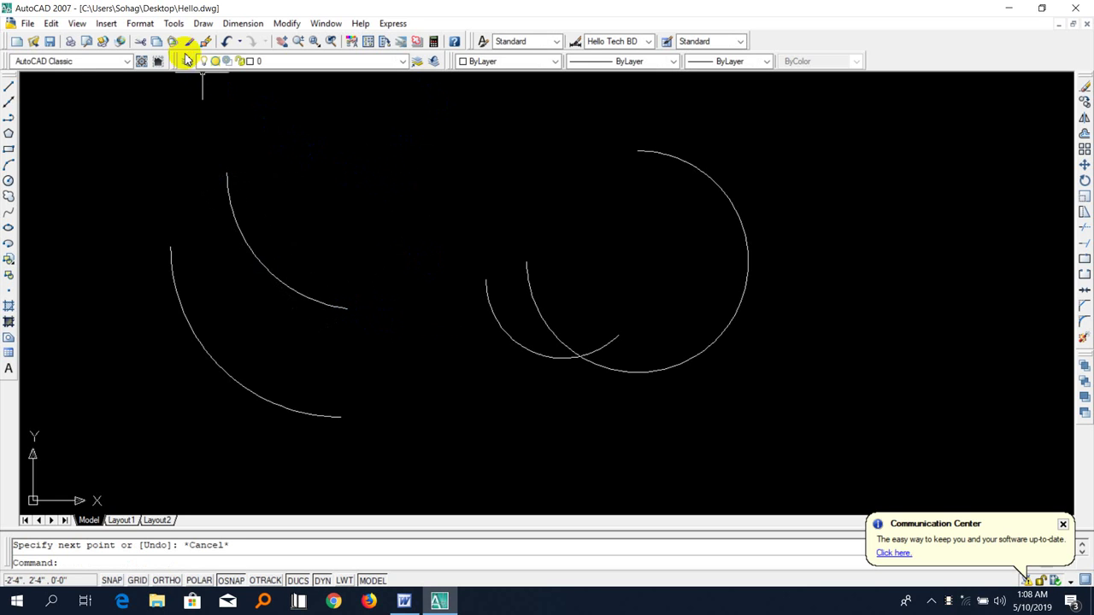
- Draw a small Start, End, Direction arc above the others with a 70 tangent direction
click(203, 23)
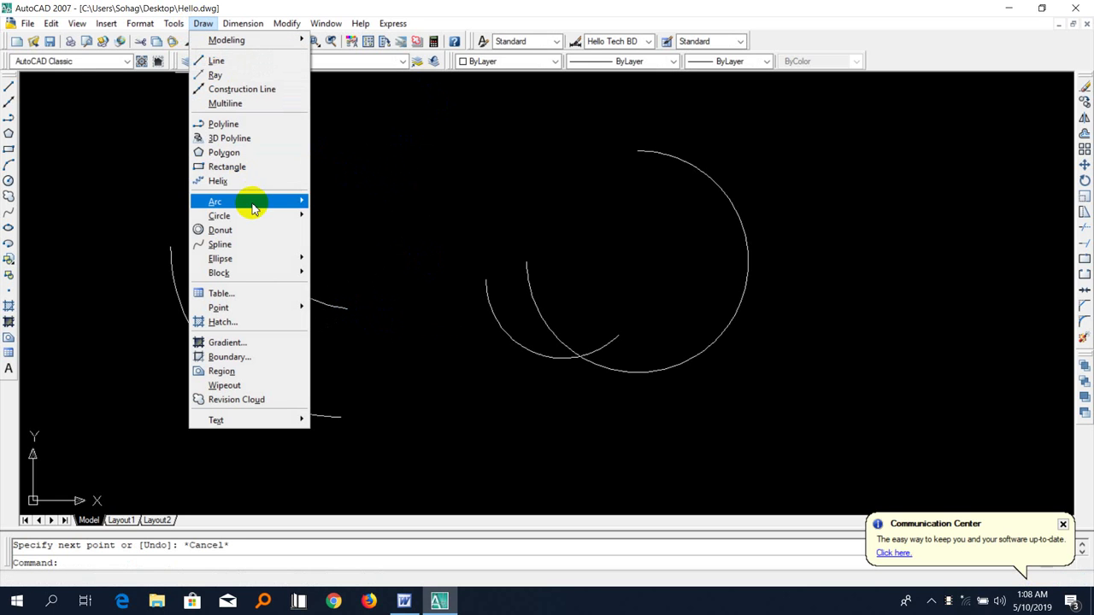
mouse_move(215, 202)
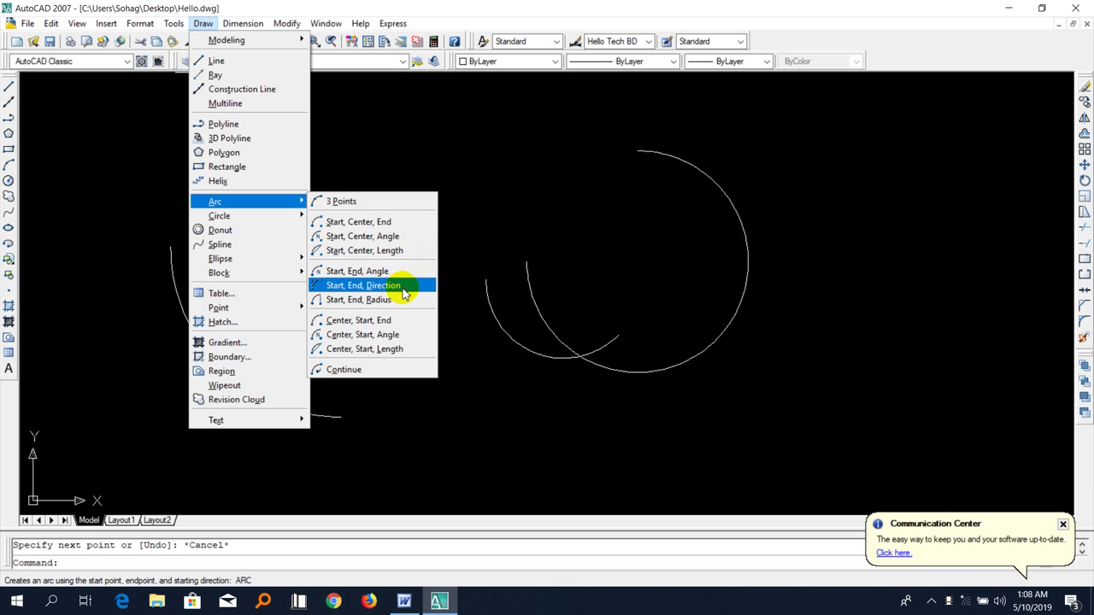
click(404, 292)
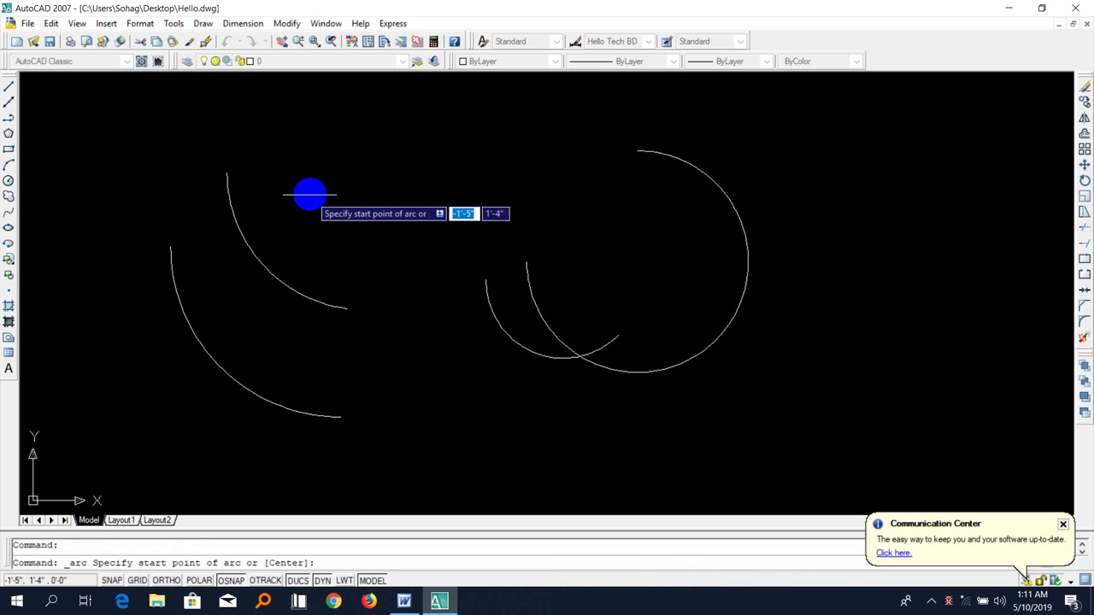
click(341, 206)
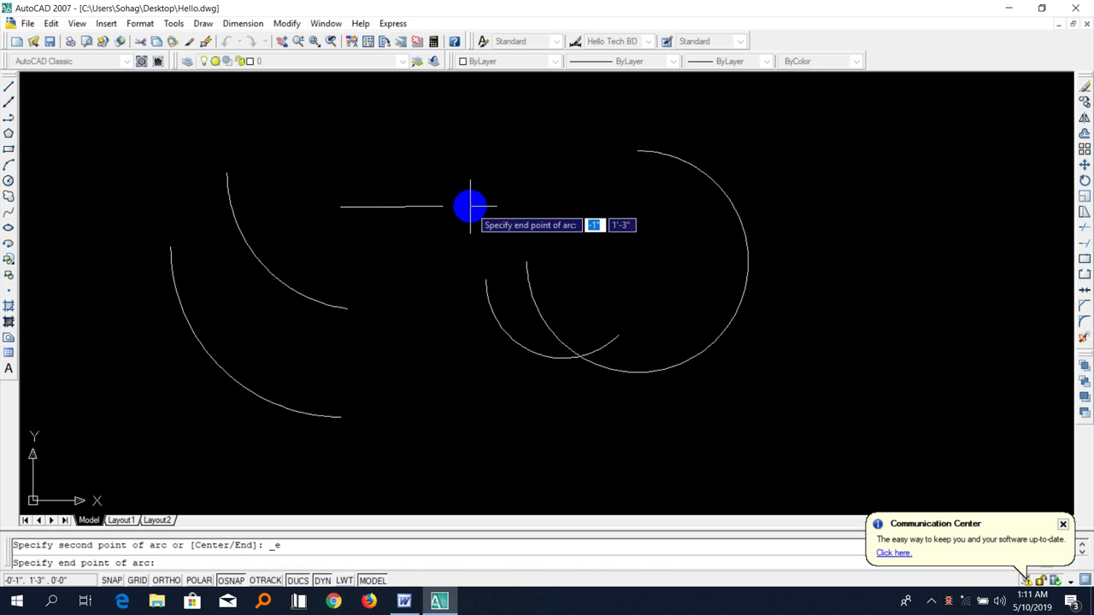
click(470, 206)
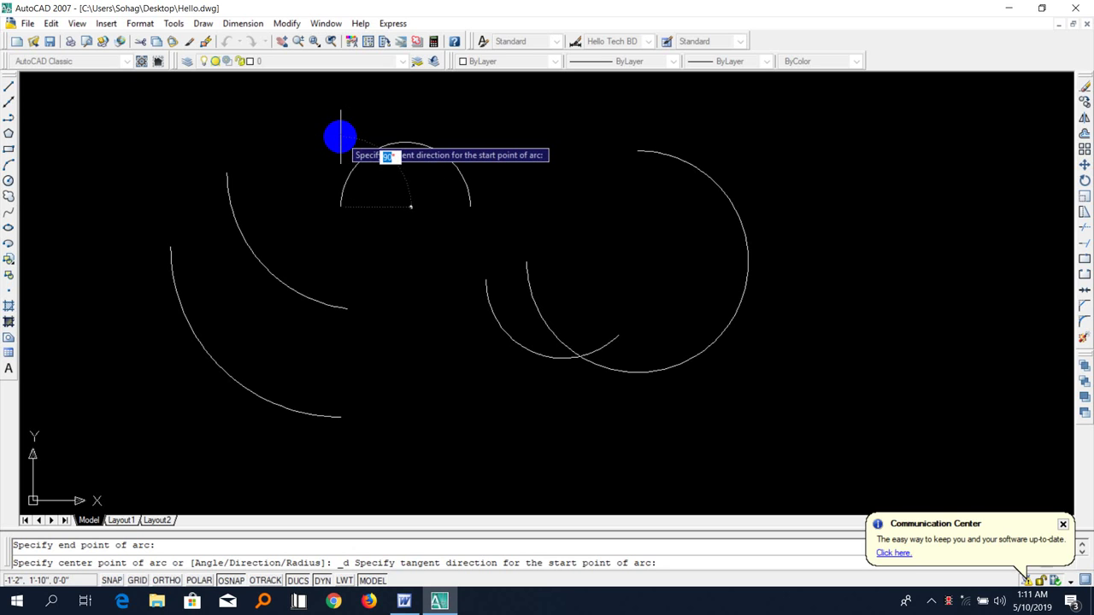
text(70)
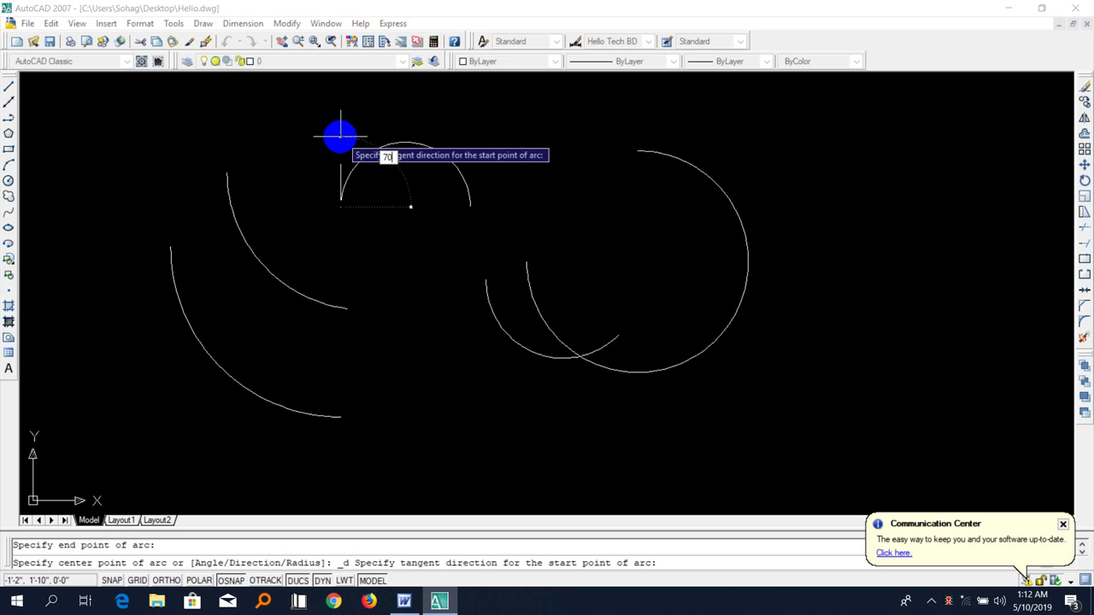
key(Return)
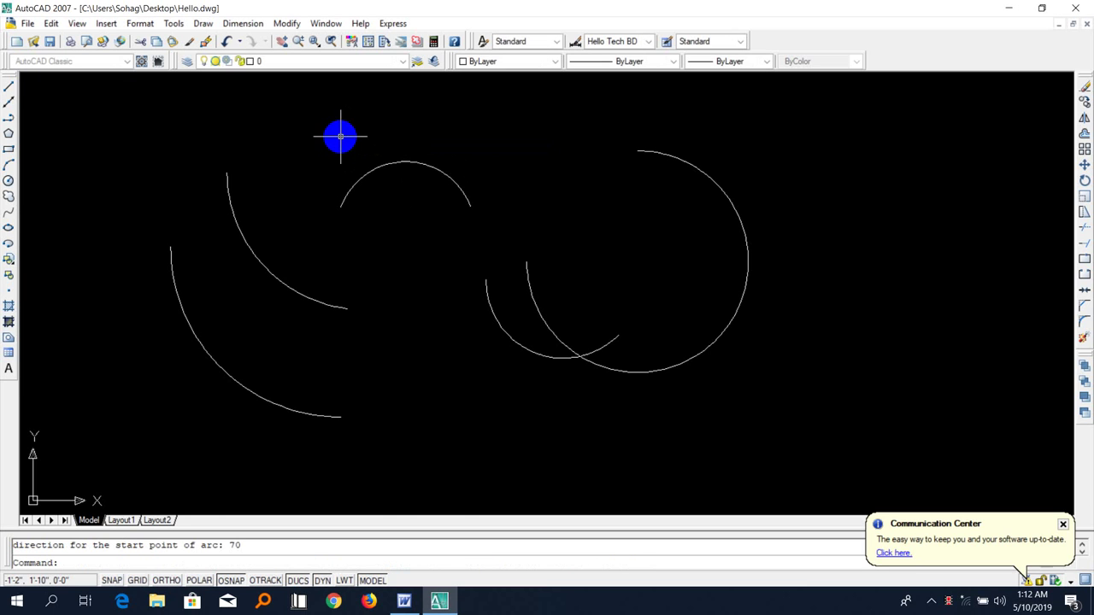
click(404, 163)
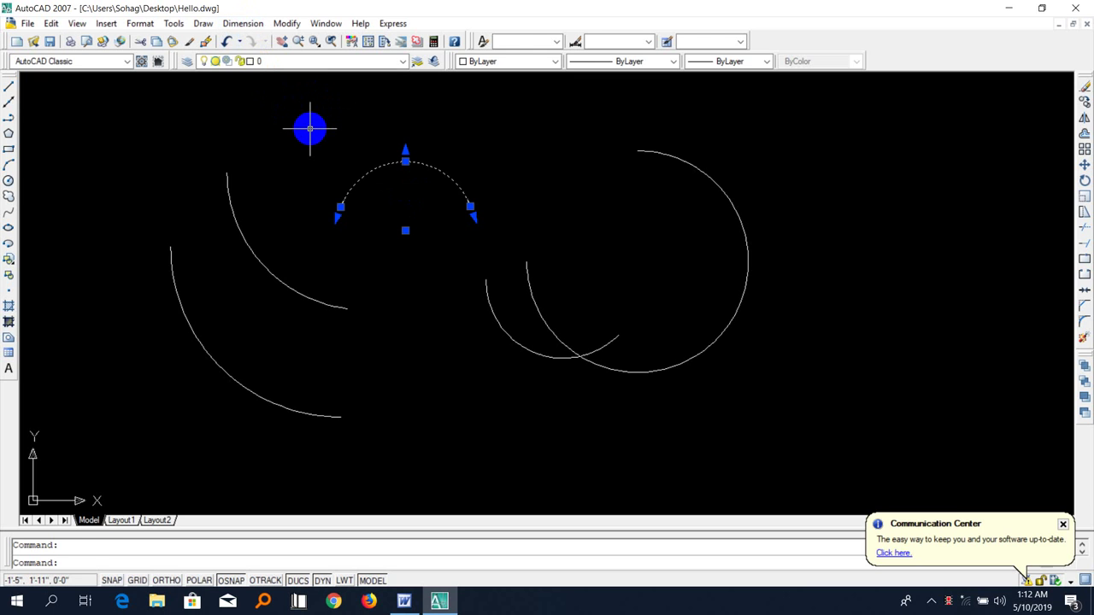
key(Escape)
click(203, 23)
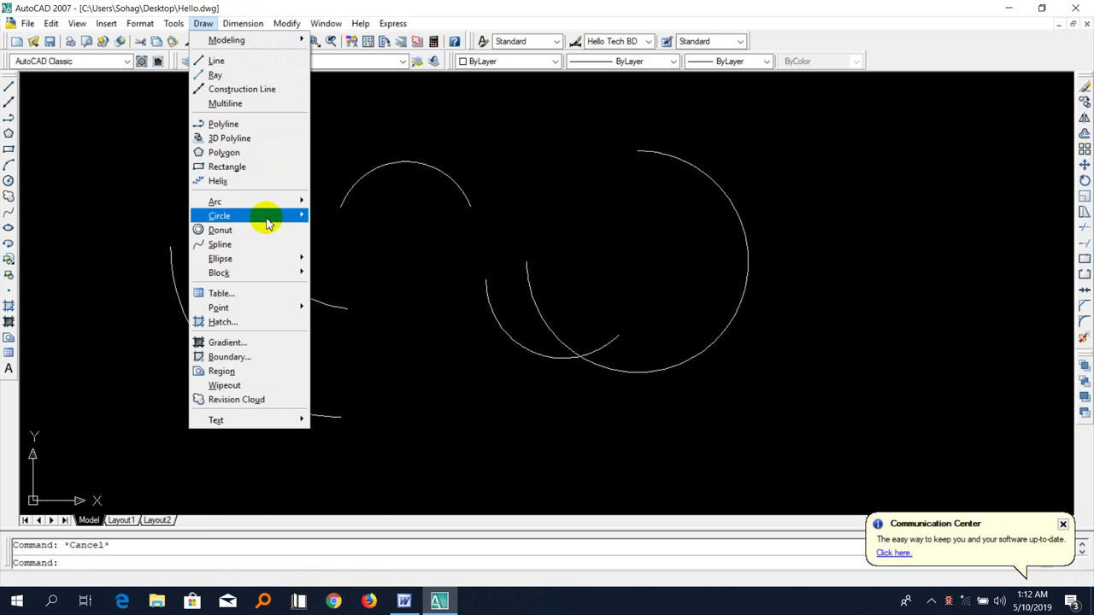
mouse_move(214, 202)
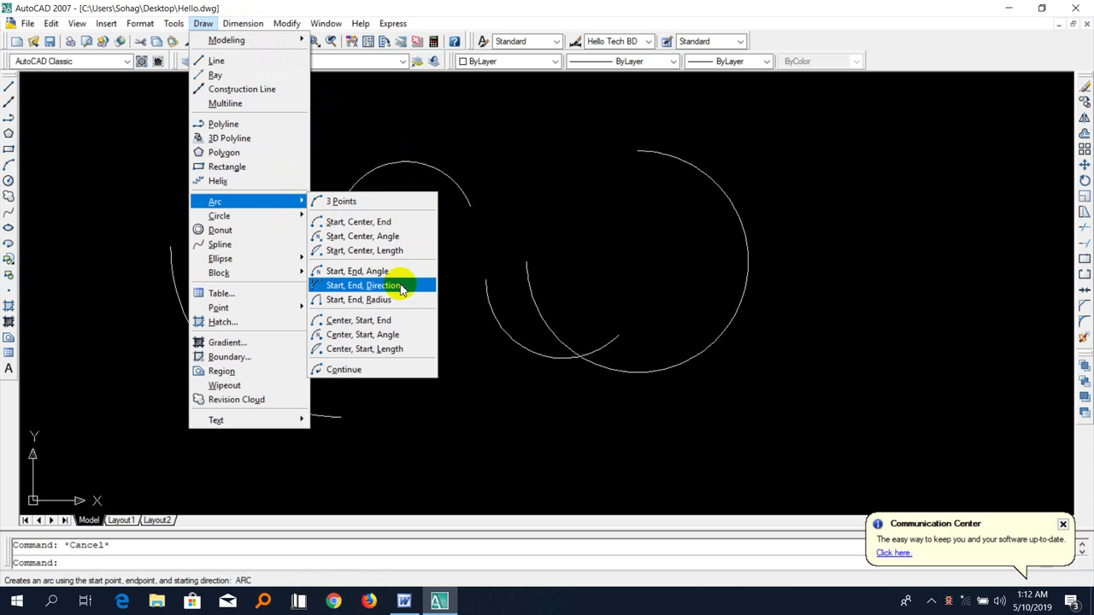
- Crossing-select all five arcs and erase them at once, emptying model space
click(488, 171)
click(430, 152)
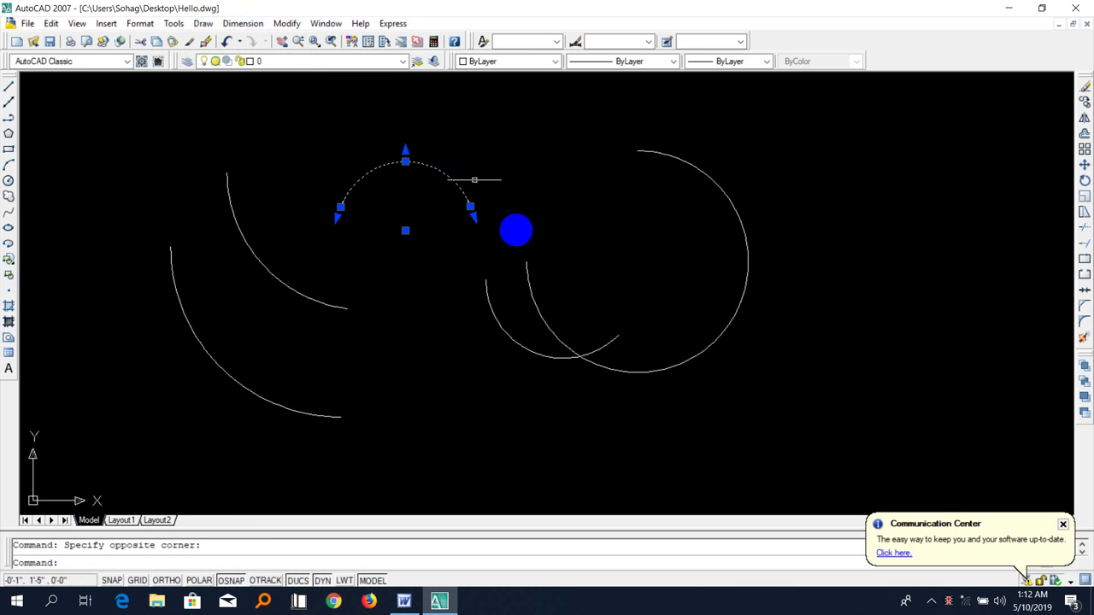
click(724, 421)
click(181, 143)
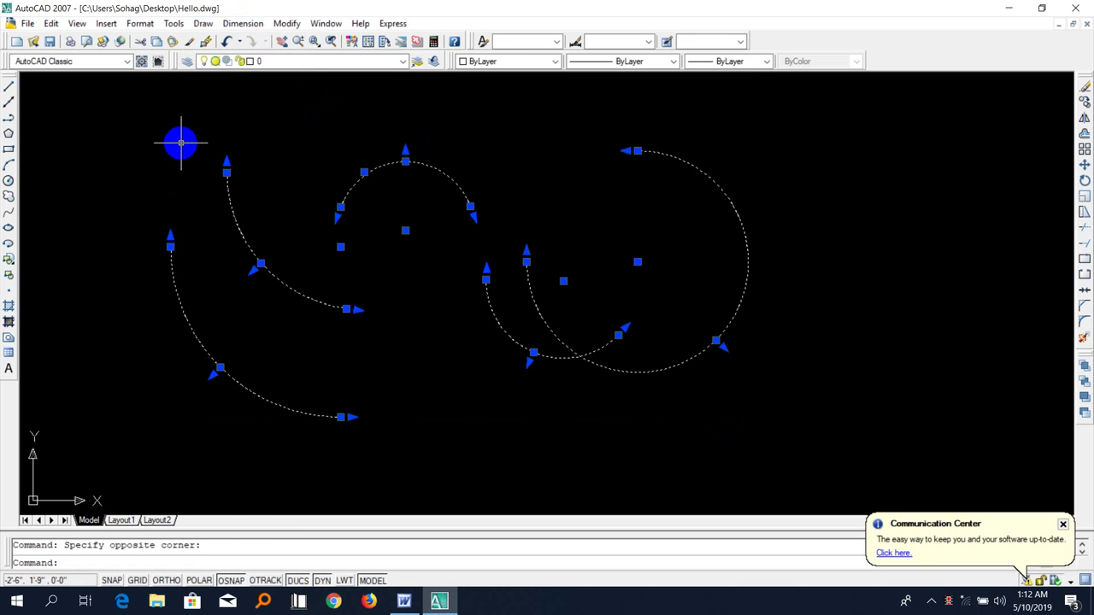
key(Delete)
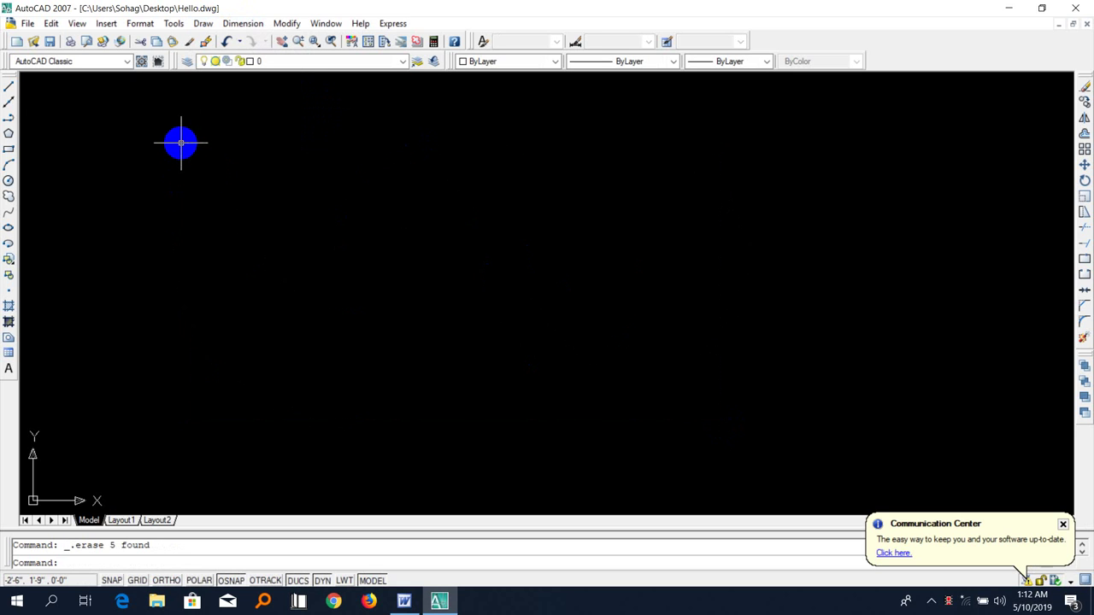
click(230, 180)
click(203, 23)
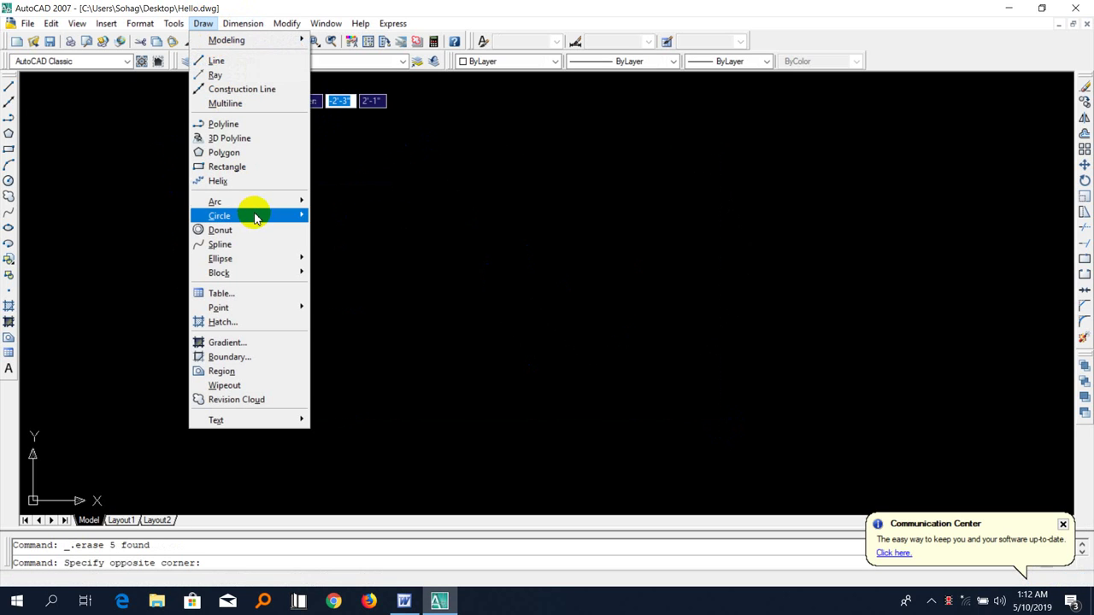
mouse_move(216, 202)
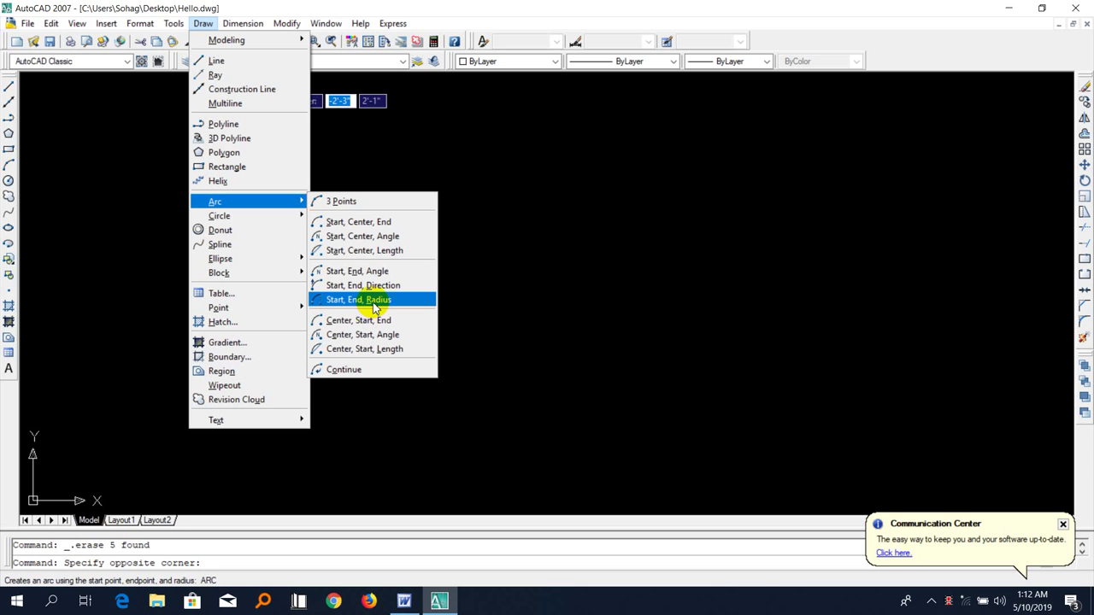
click(375, 300)
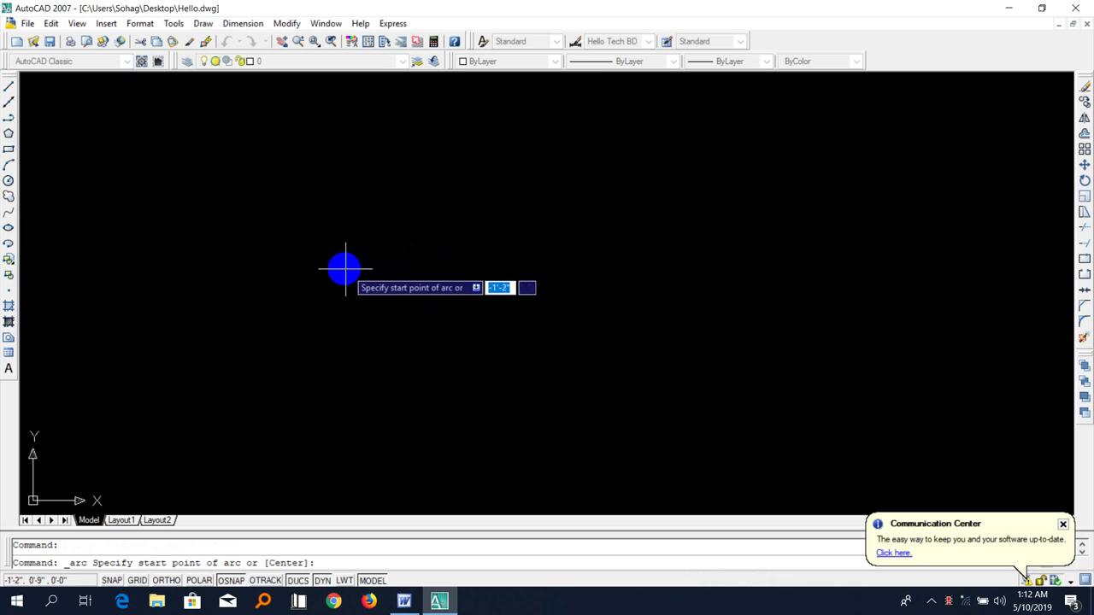
click(298, 294)
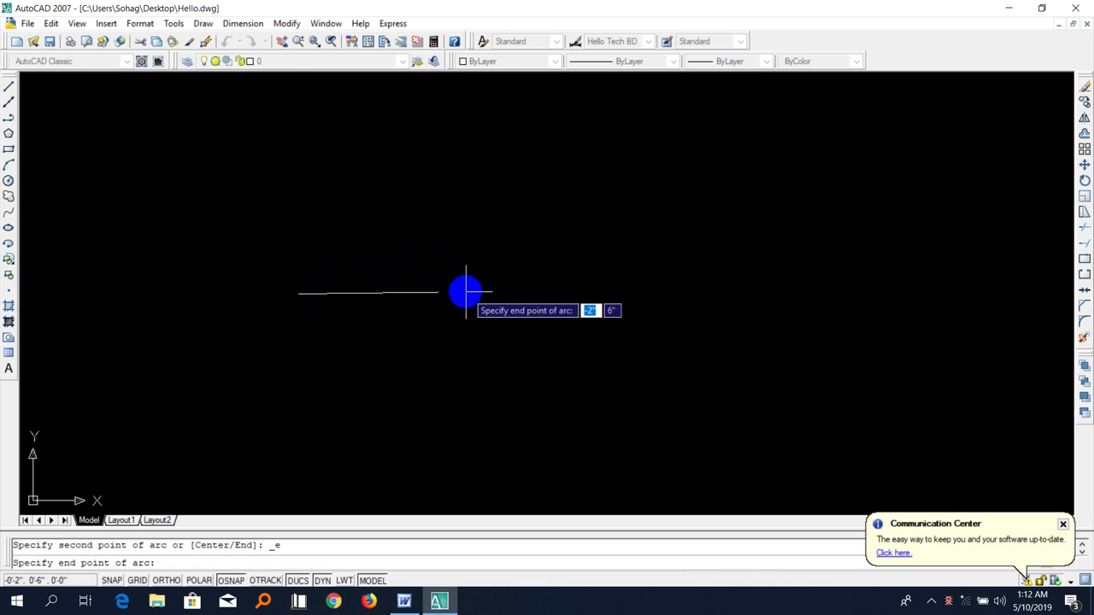
click(466, 293)
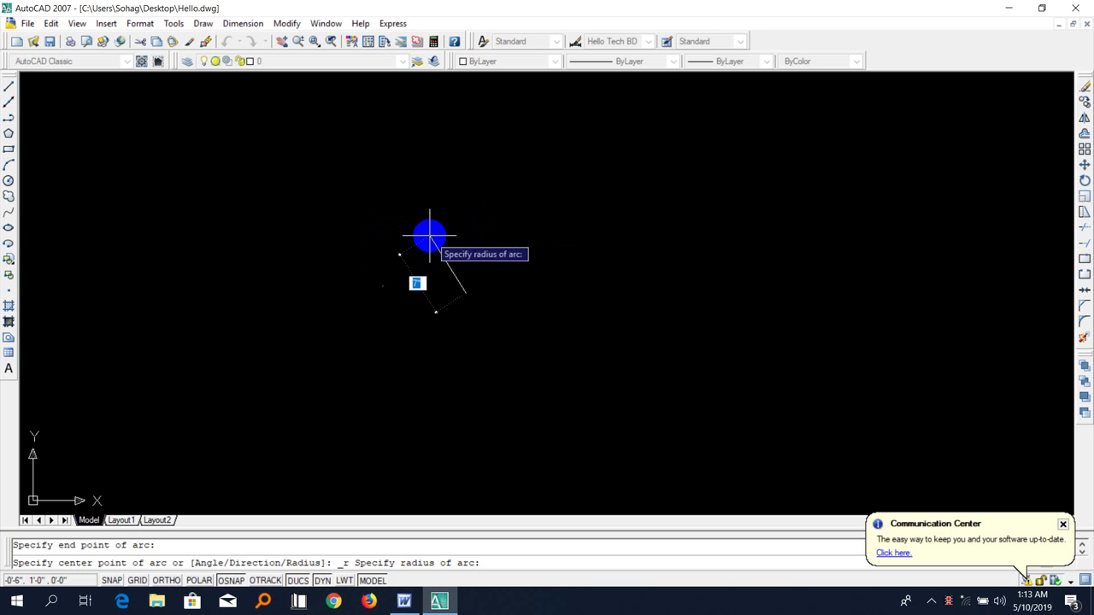
text(9)
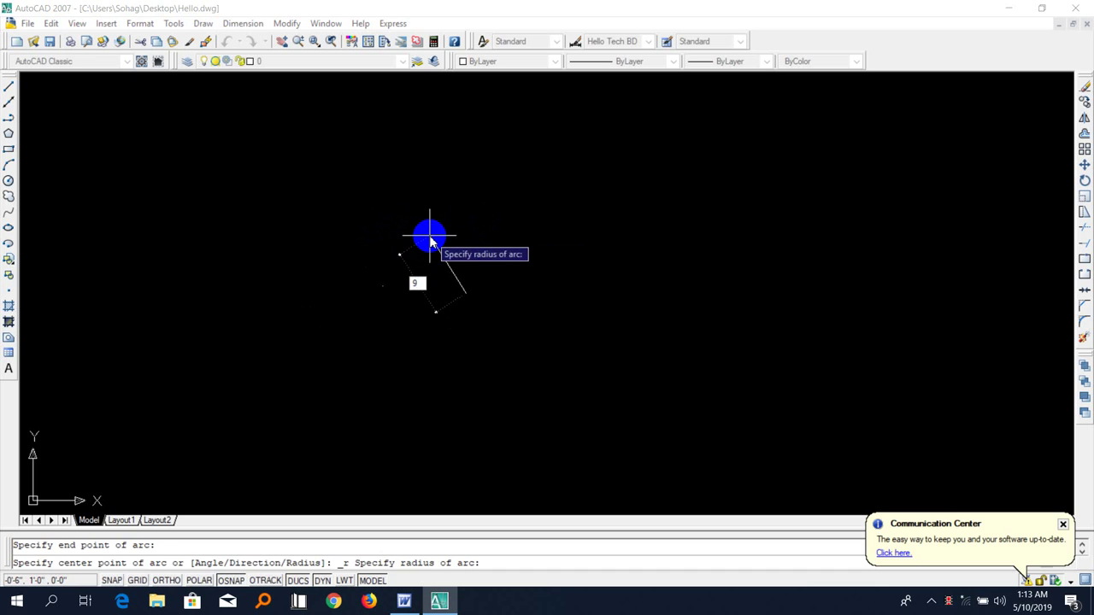
key(Return)
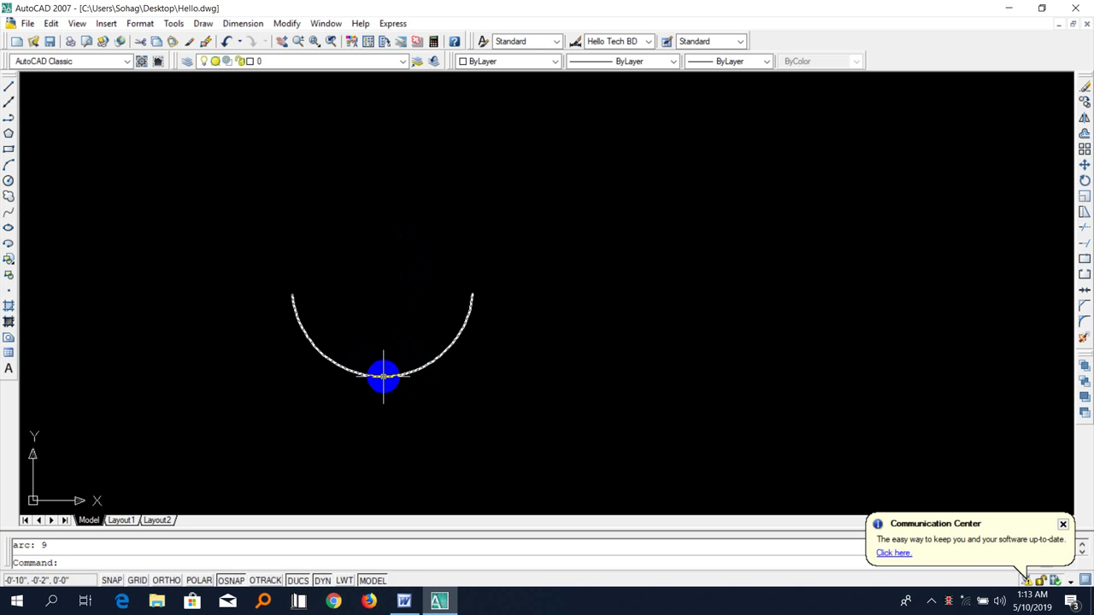
click(382, 377)
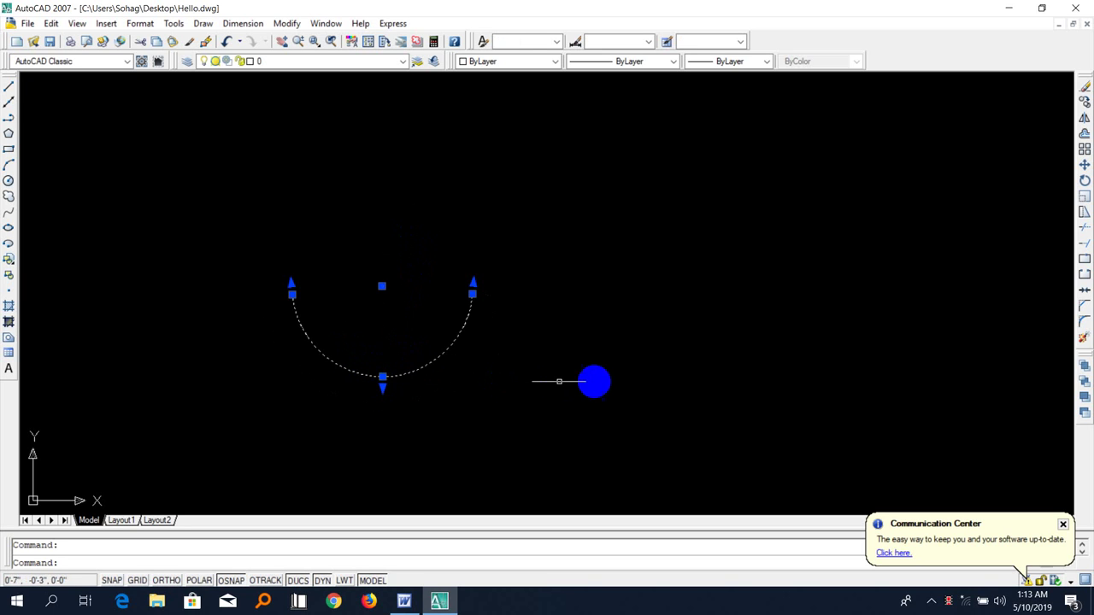
click(382, 376)
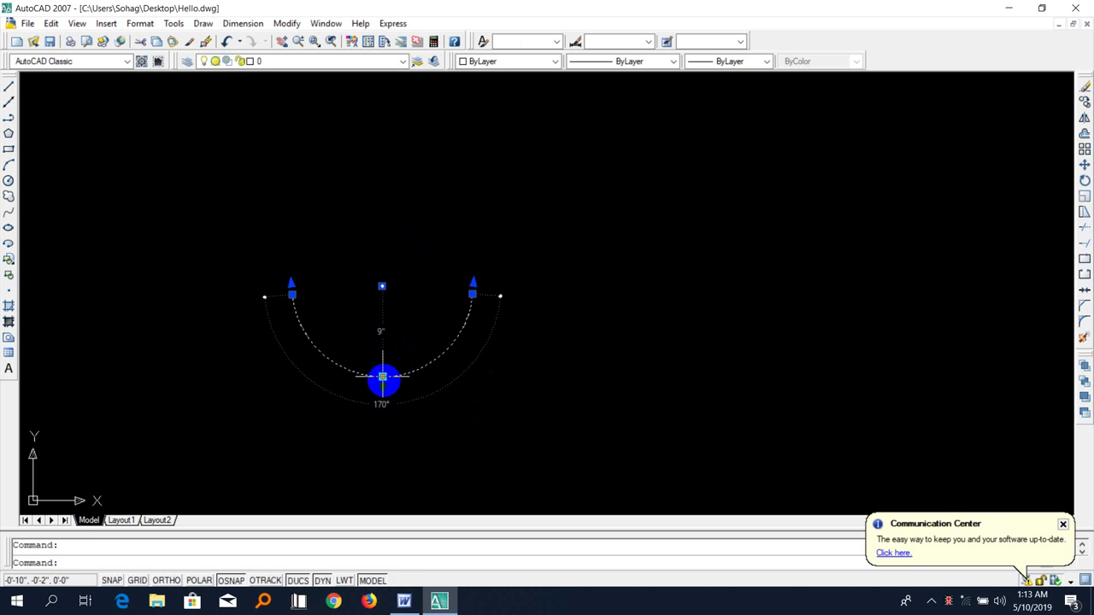
key(Escape)
key(Escape)
click(466, 396)
click(295, 256)
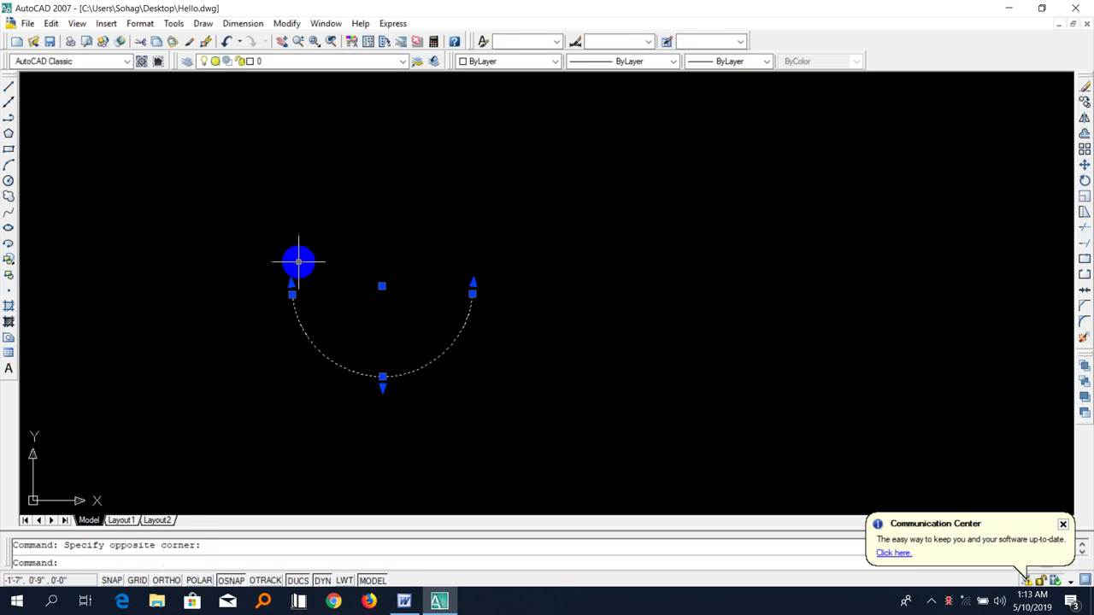
key(Delete)
click(203, 24)
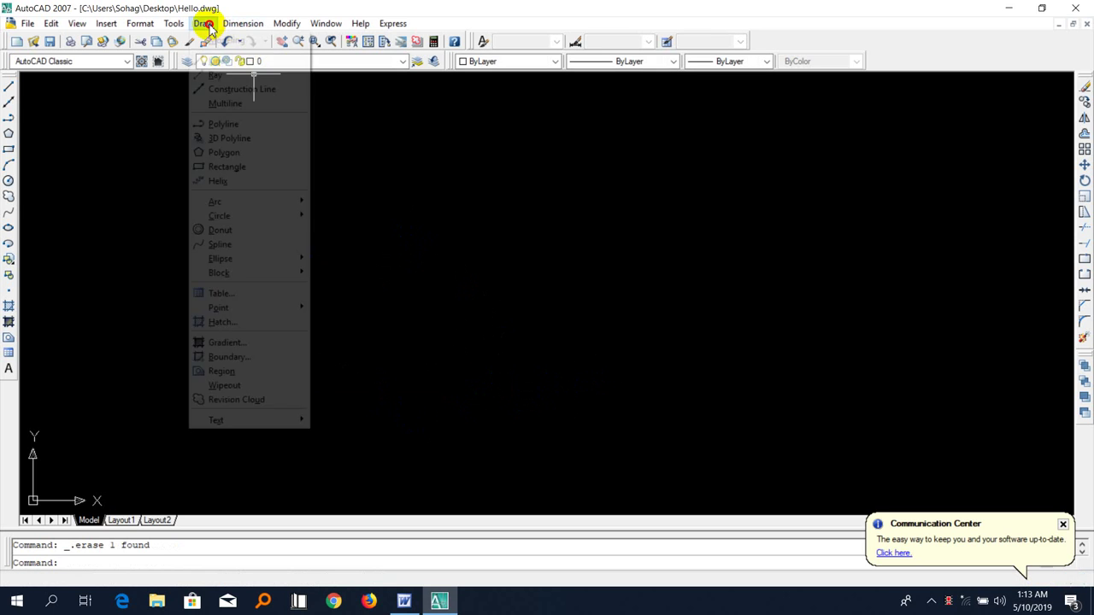
mouse_move(215, 202)
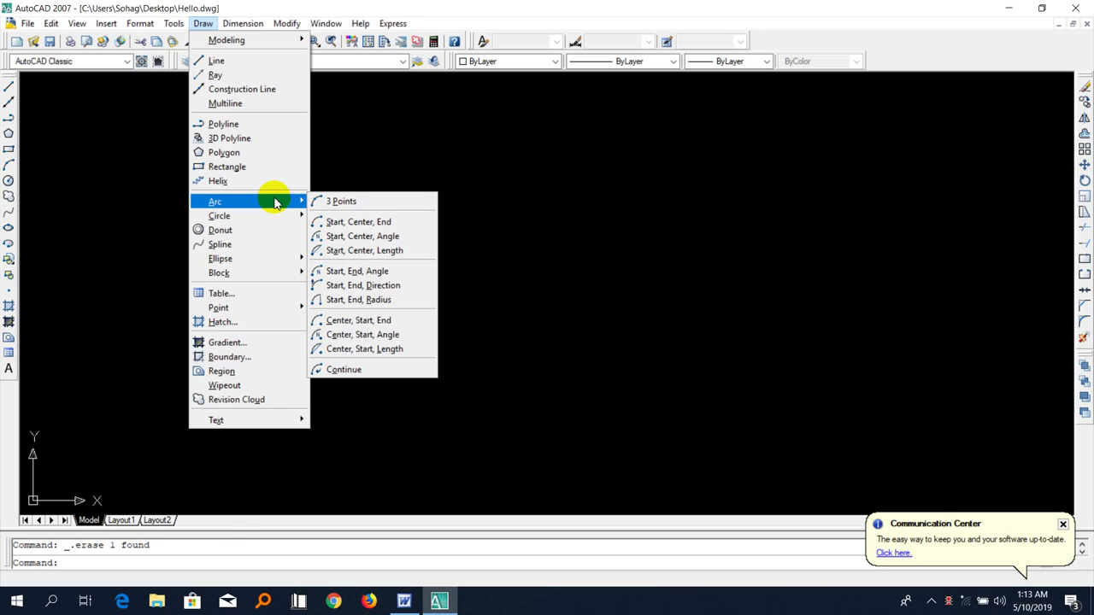
- Dismiss the Draw > Arc menus and clear any leftovers, leaving the Hello drawing empty
click(485, 137)
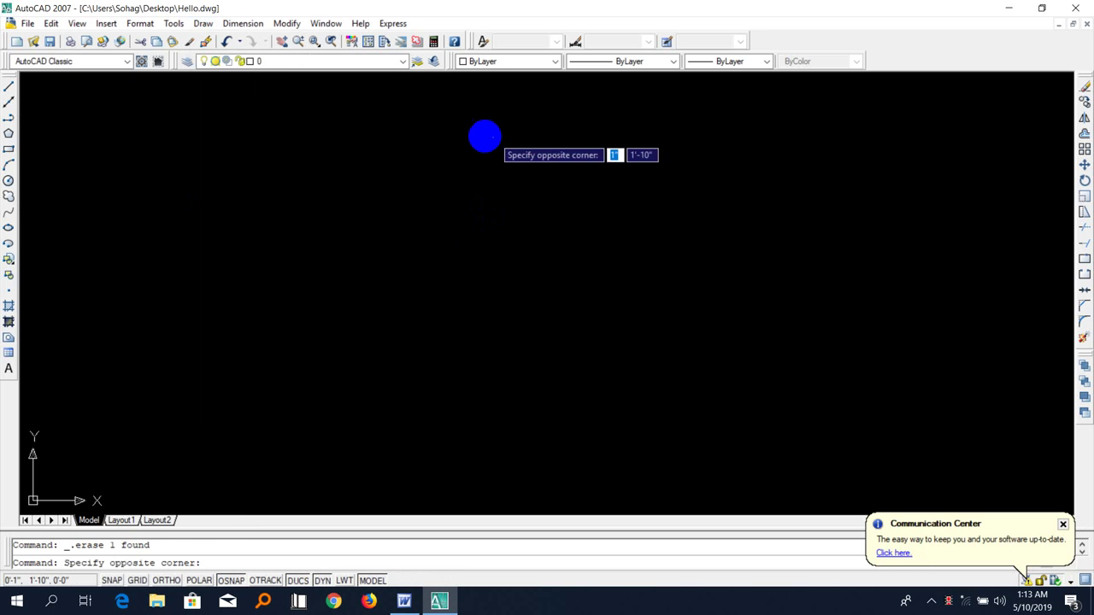
click(408, 130)
key(Delete)
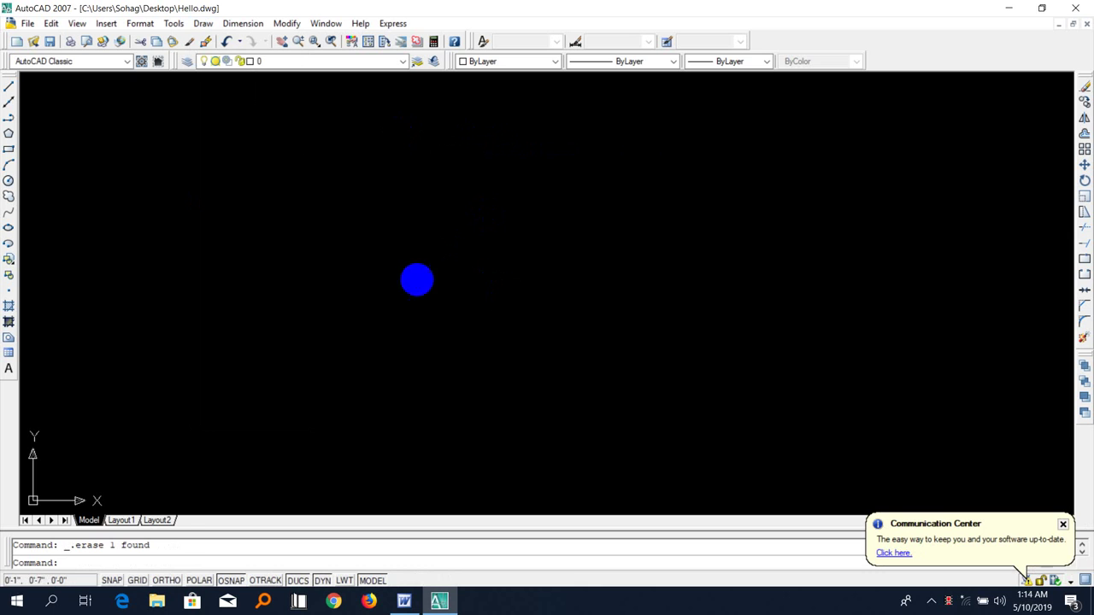
click(204, 25)
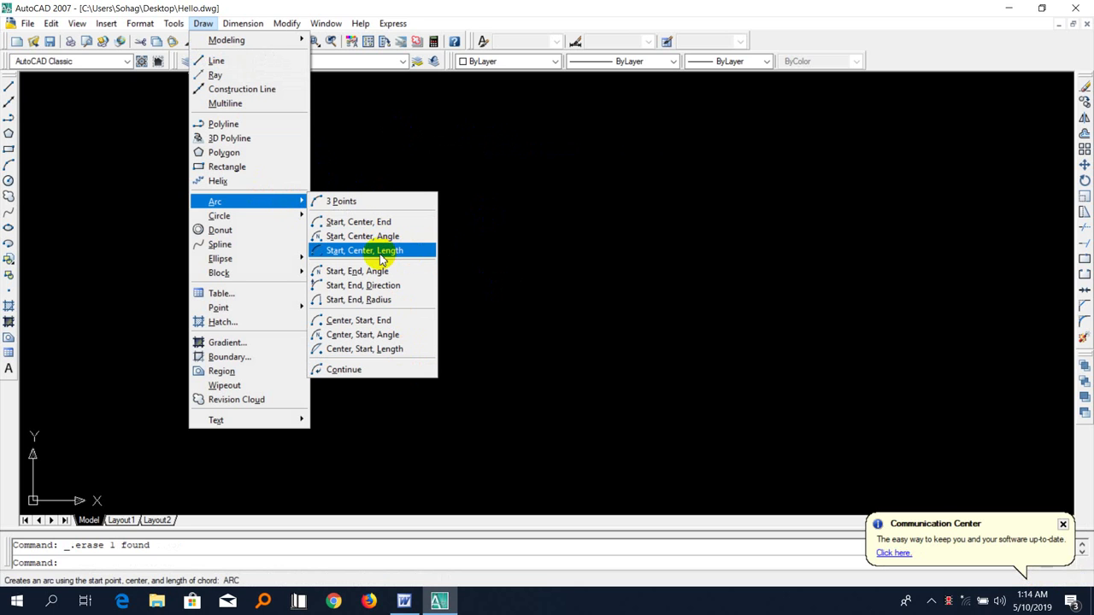
drag(581, 273, 477, 283)
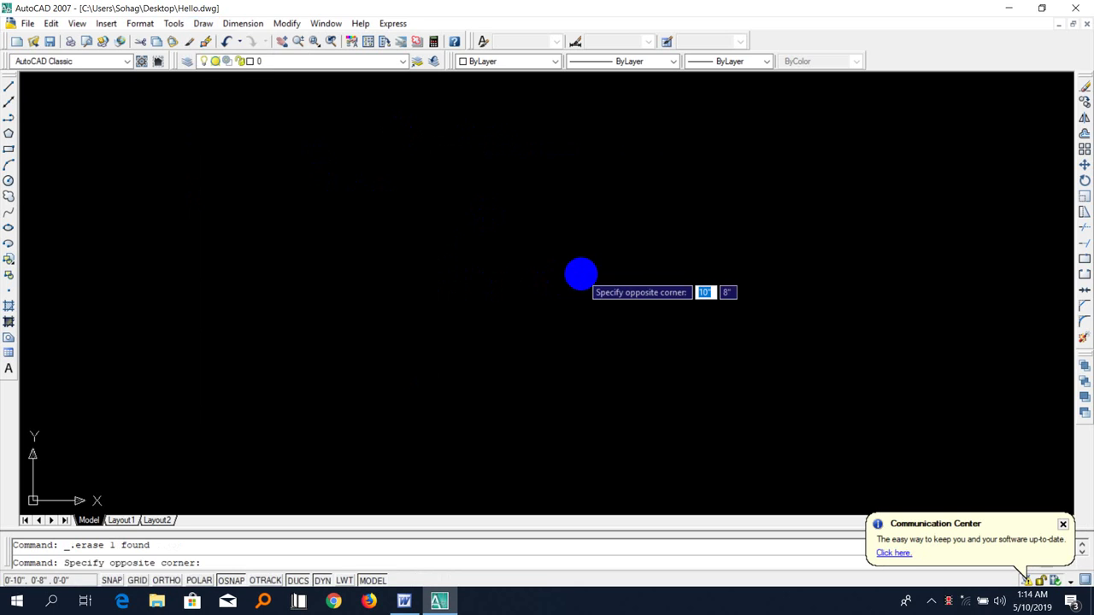
click(477, 283)
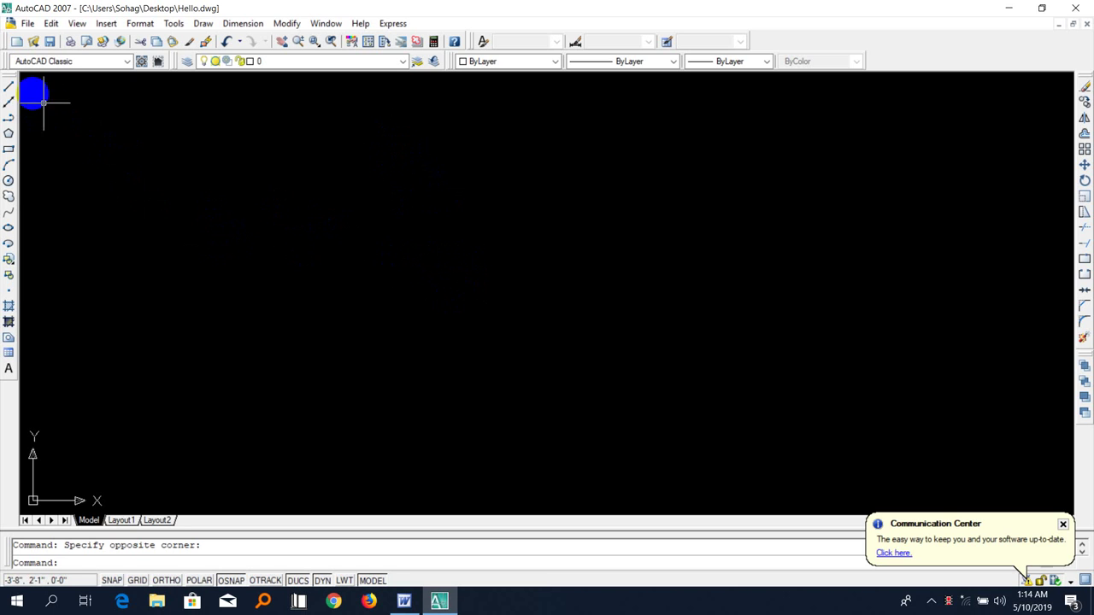
- Draw a horizontal and a vertical axis line crossing near the centre, with ortho on
click(9, 87)
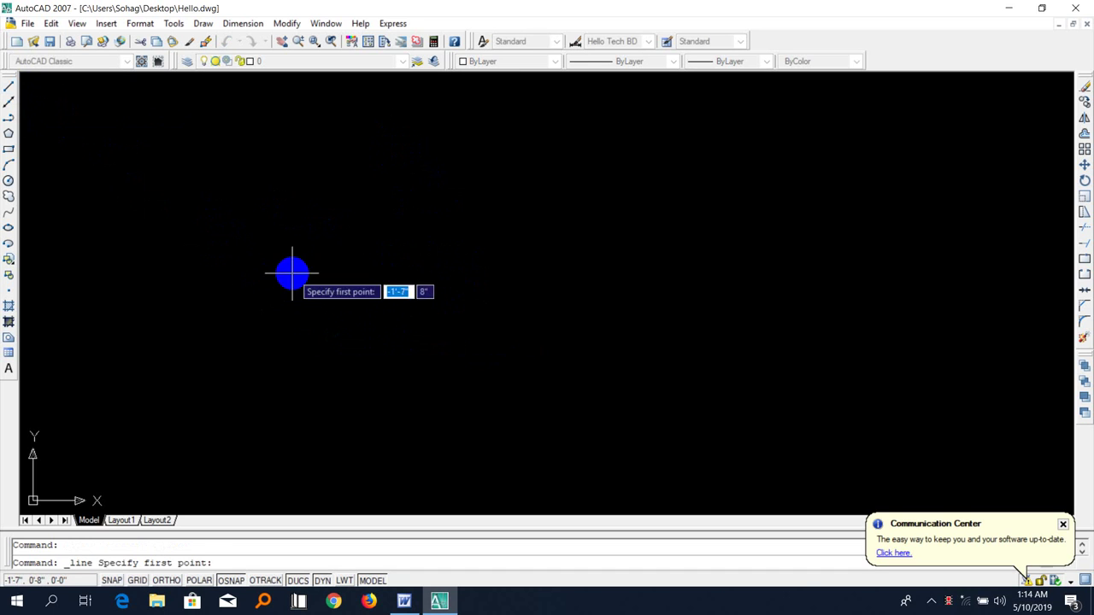
click(292, 273)
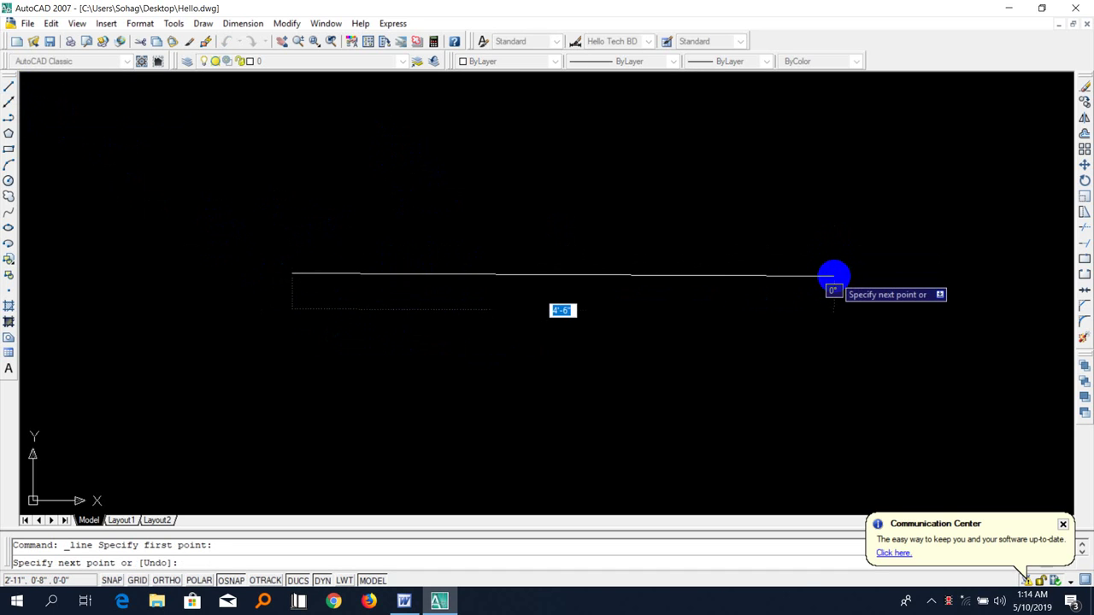
key(F8)
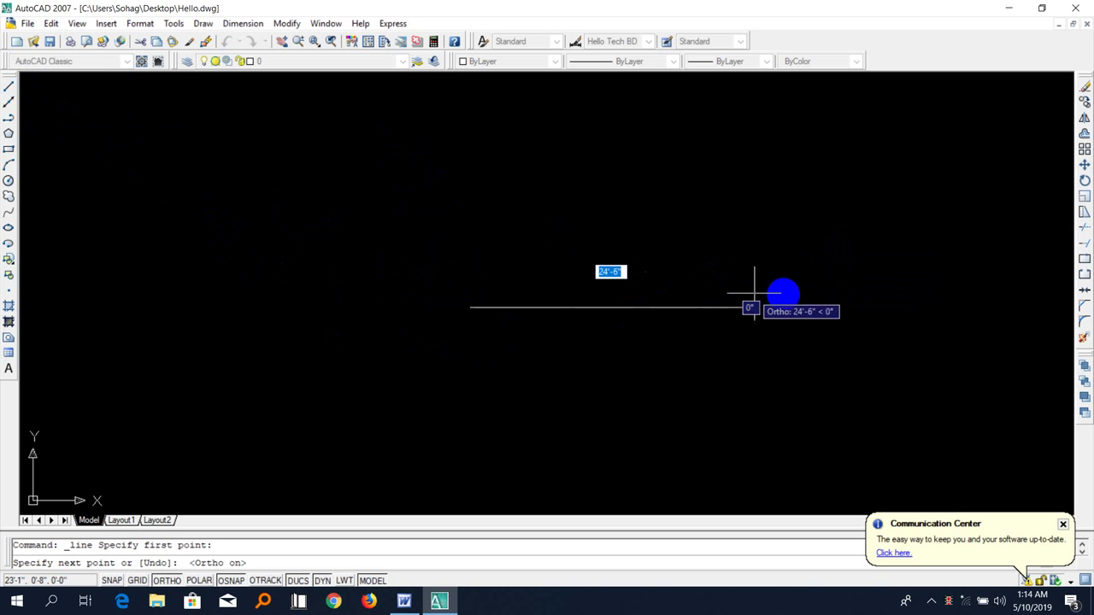
click(844, 307)
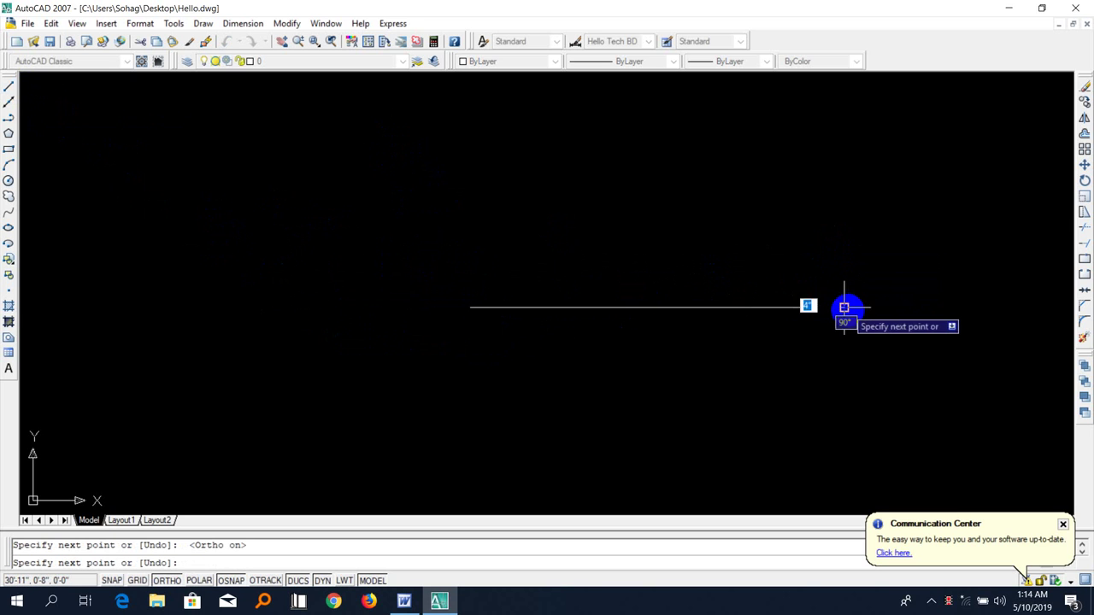
key(Escape)
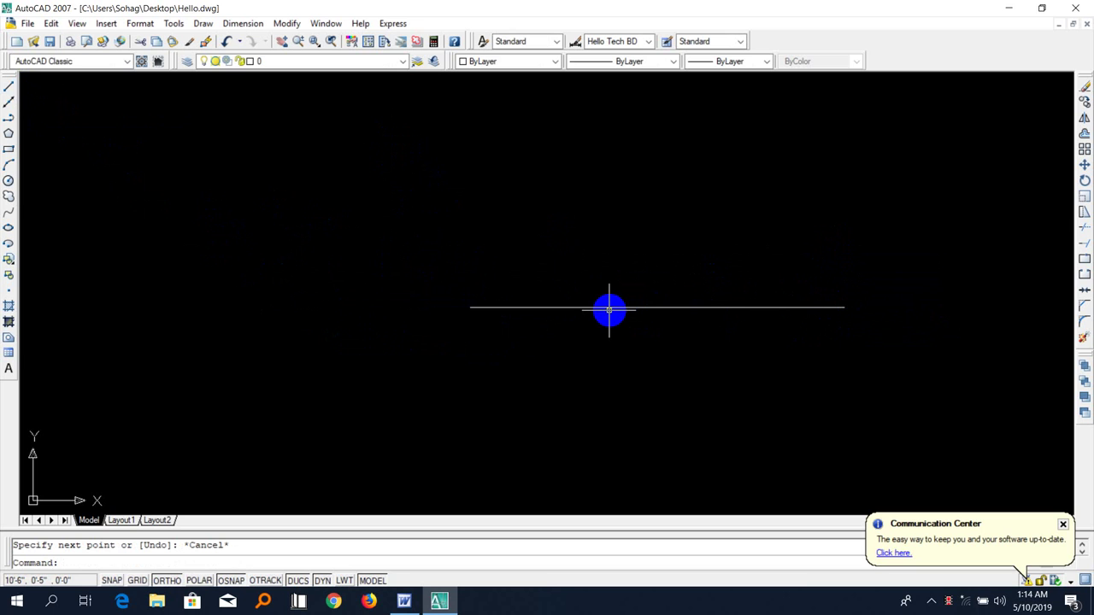
click(9, 86)
click(644, 146)
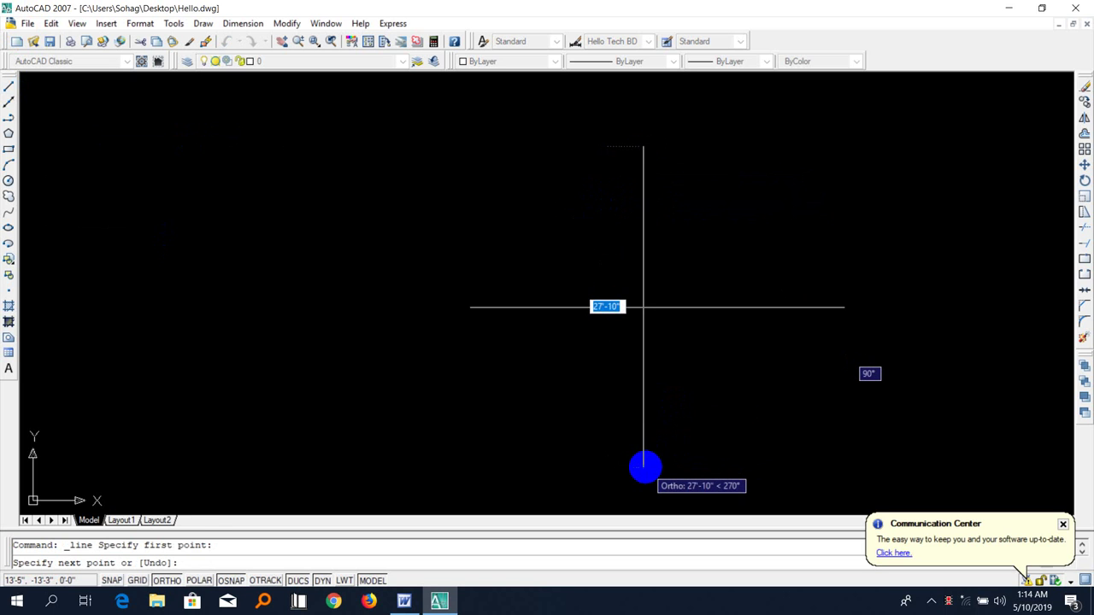
click(645, 468)
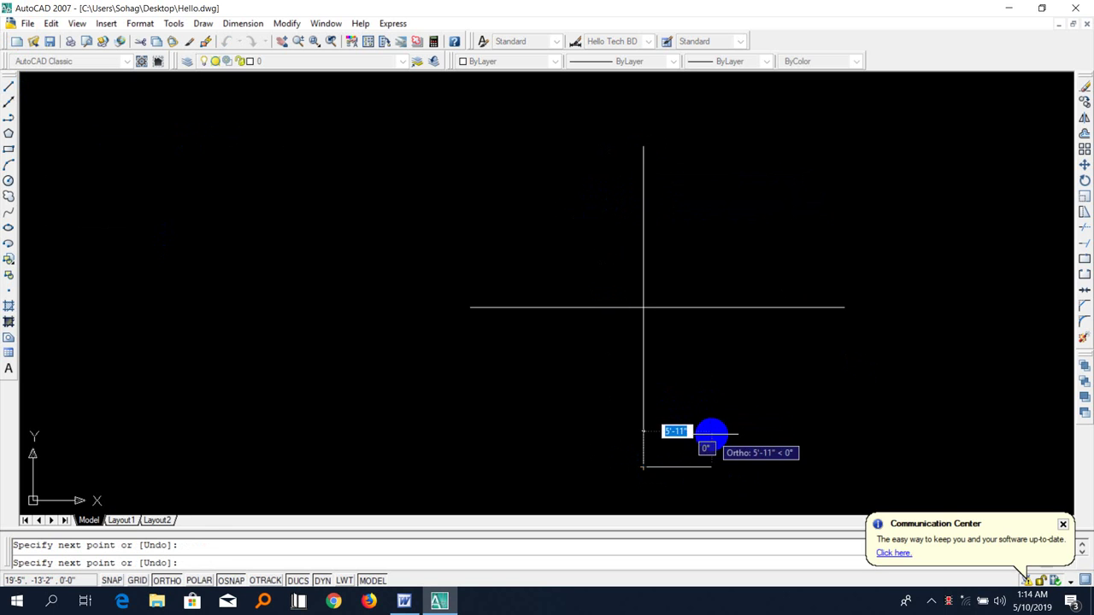
key(Escape)
scroll(675, 321, up, 5)
scroll(647, 313, down, 3)
scroll(637, 299, up, 2)
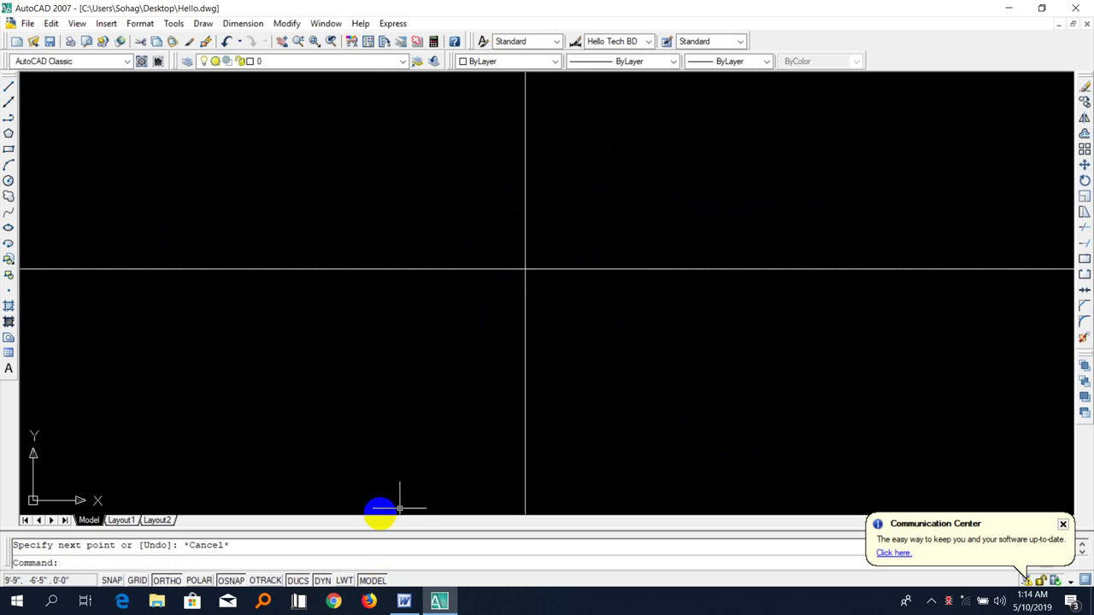
- Copy the four coordinate lines from the Word document and return to the drawing
click(403, 601)
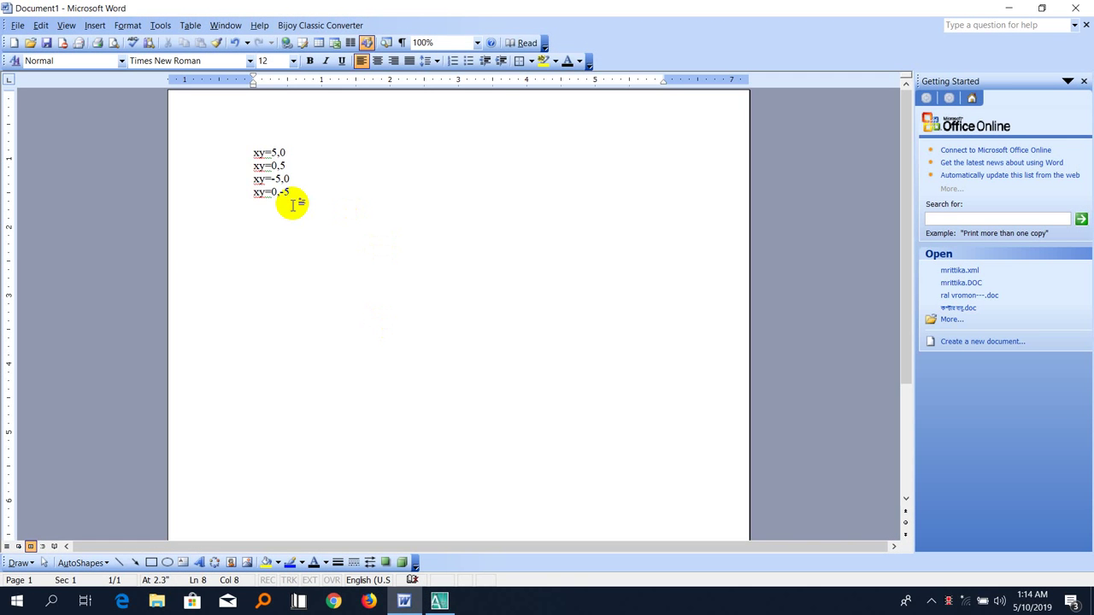
drag(290, 189, 251, 151)
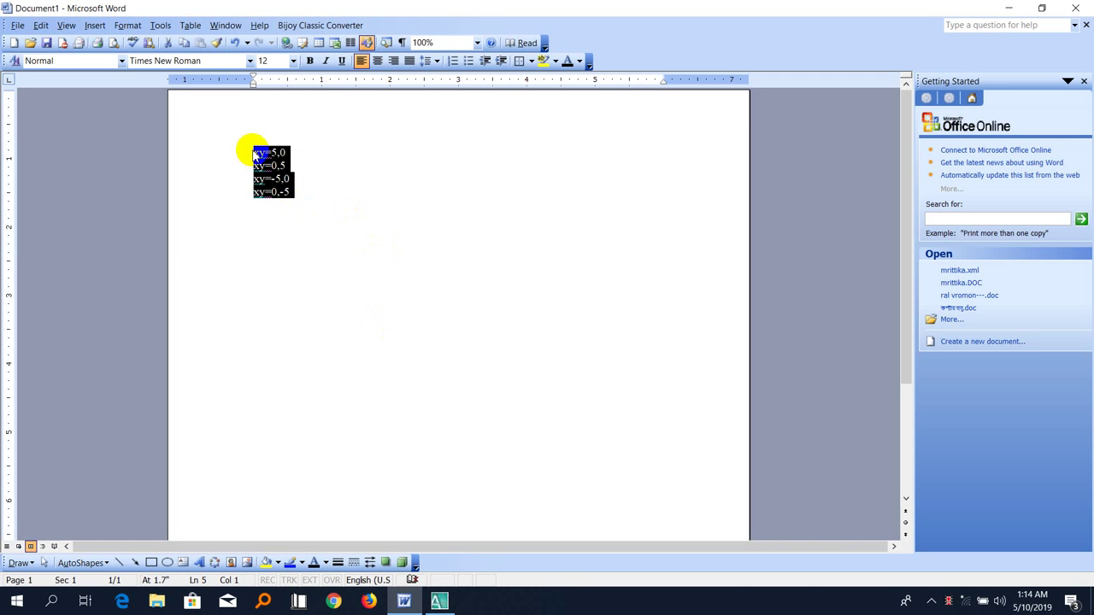
right_click(254, 156)
click(285, 175)
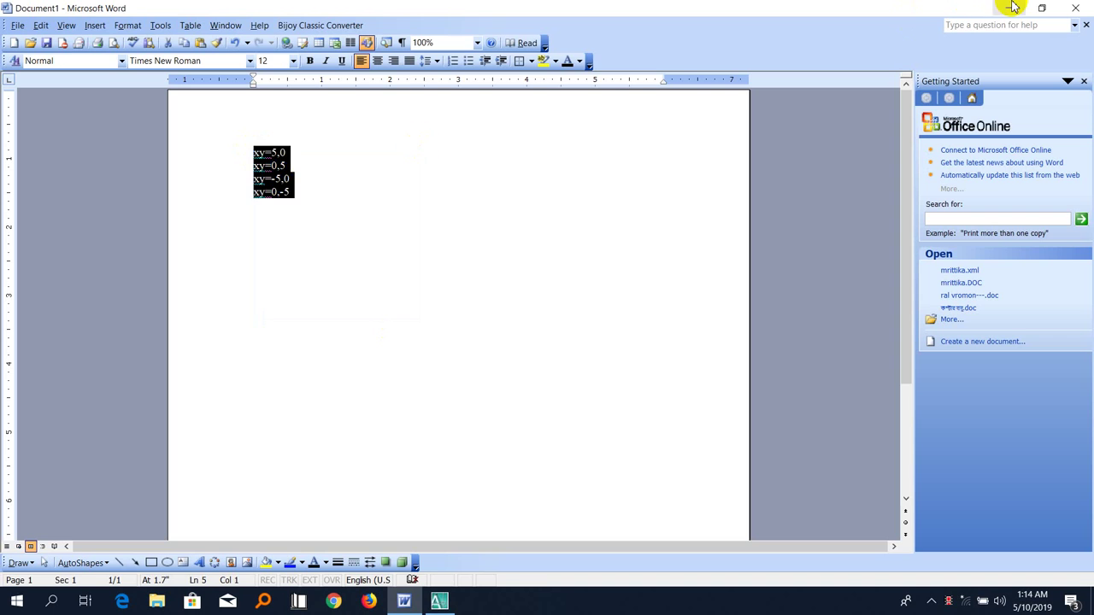
click(1013, 6)
click(609, 194)
click(600, 205)
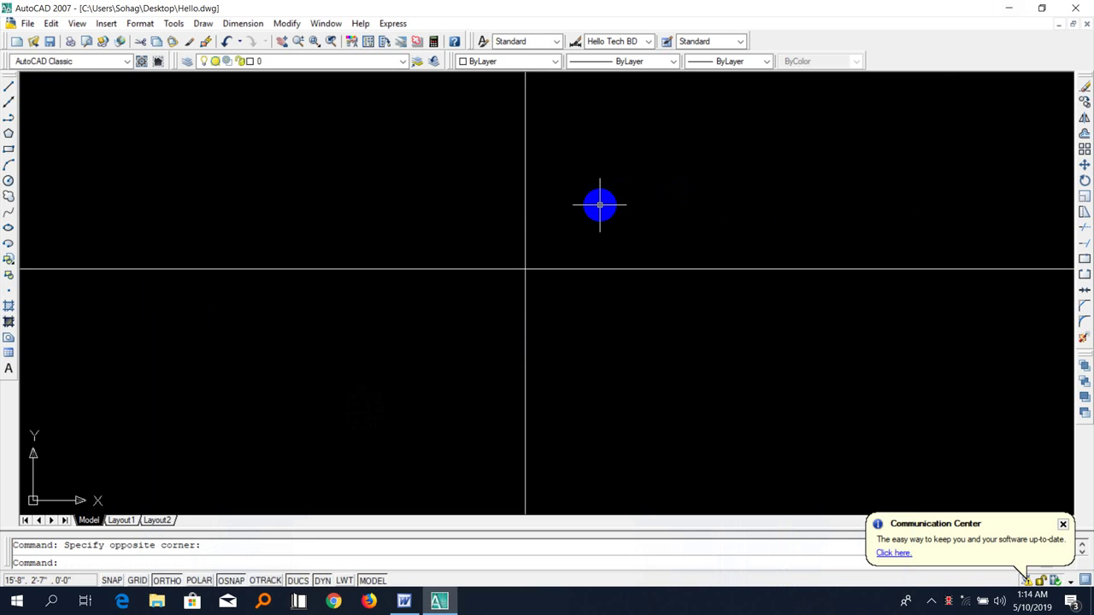
- Paste the copied coordinate text into model space
key(ctrl+v)
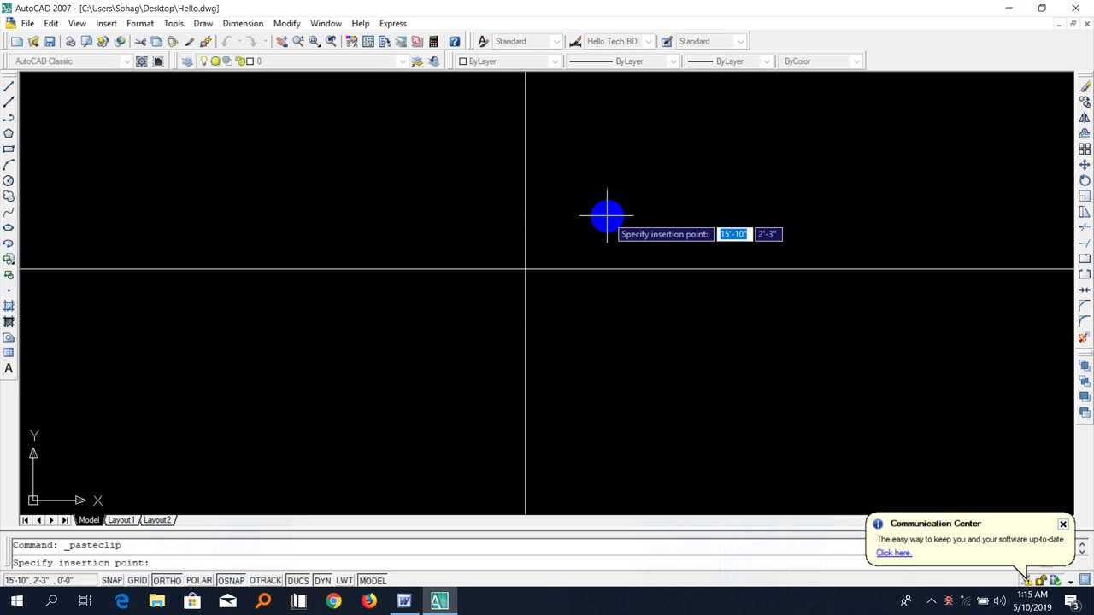
key(Return)
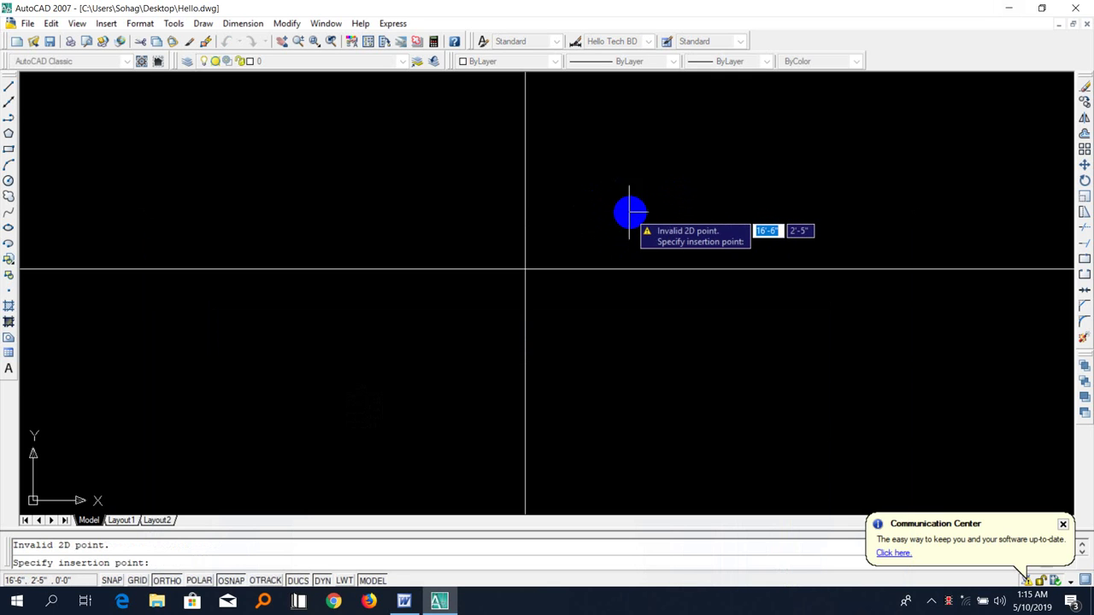
key(Escape)
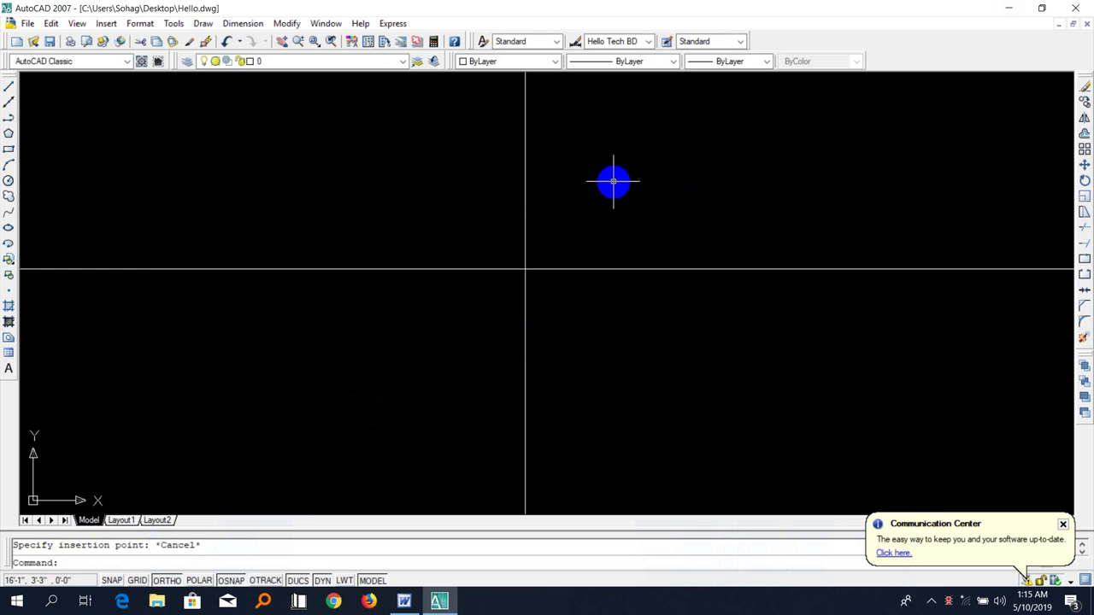
key(ctrl+v)
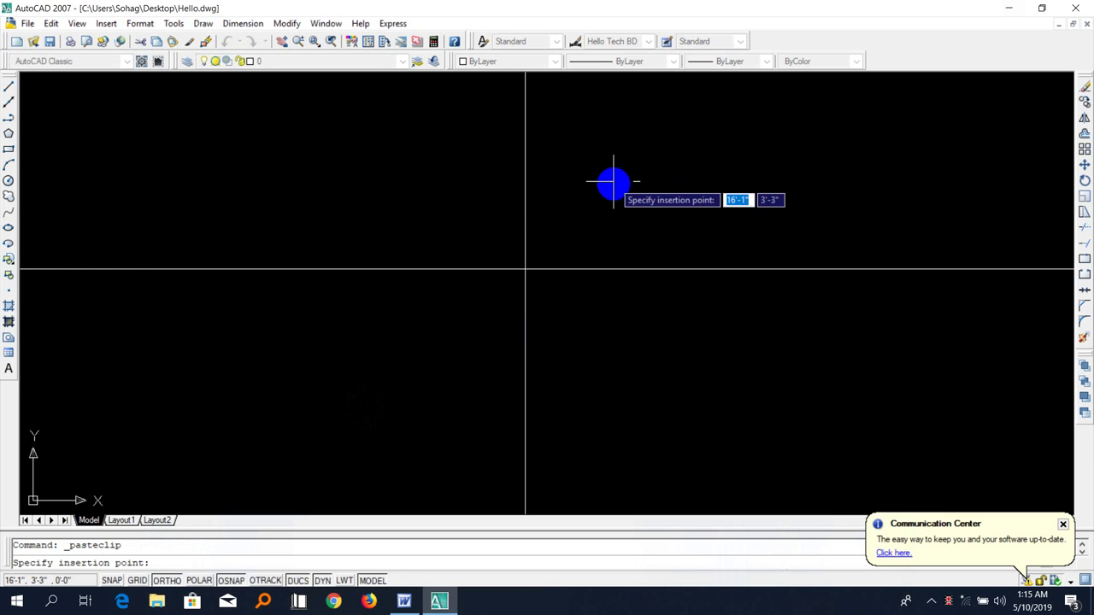
click(613, 182)
click(647, 349)
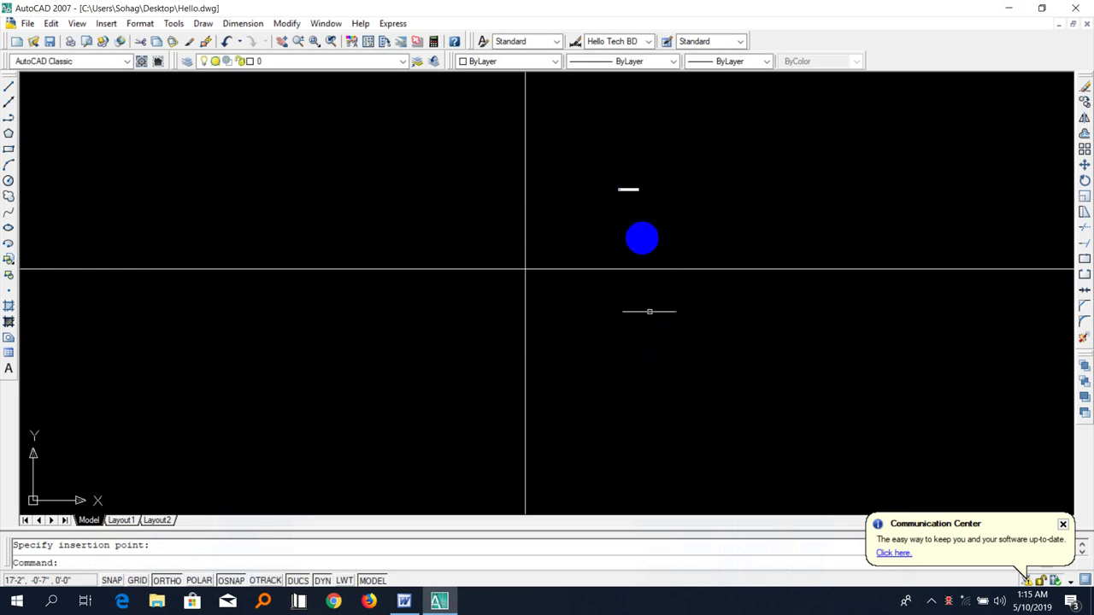
- Move the pasted text block to a new spot with ortho turned off
click(707, 222)
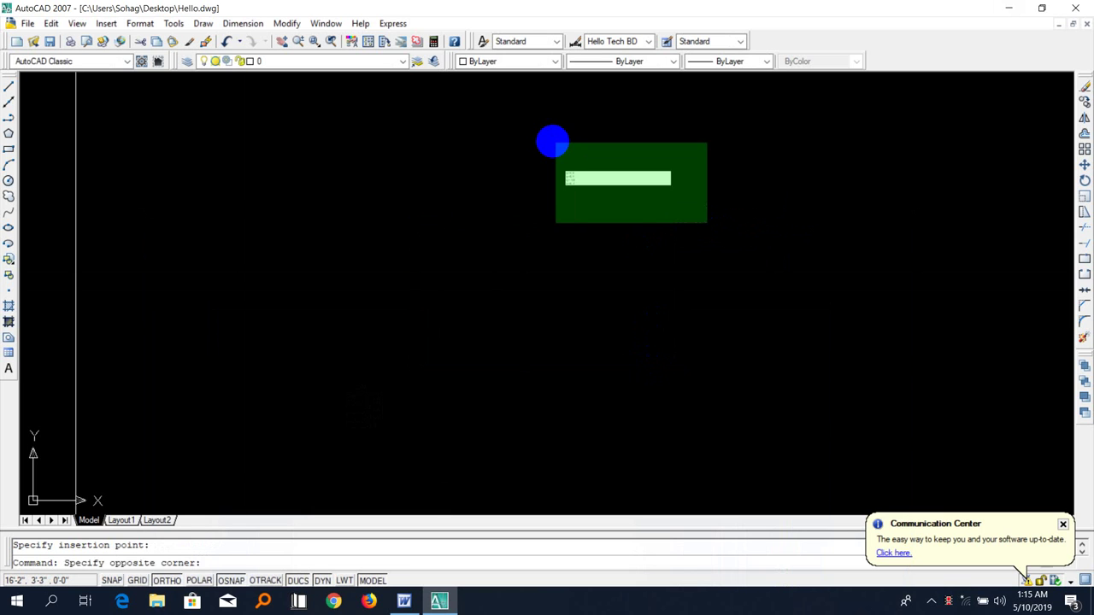
click(556, 143)
text(m)
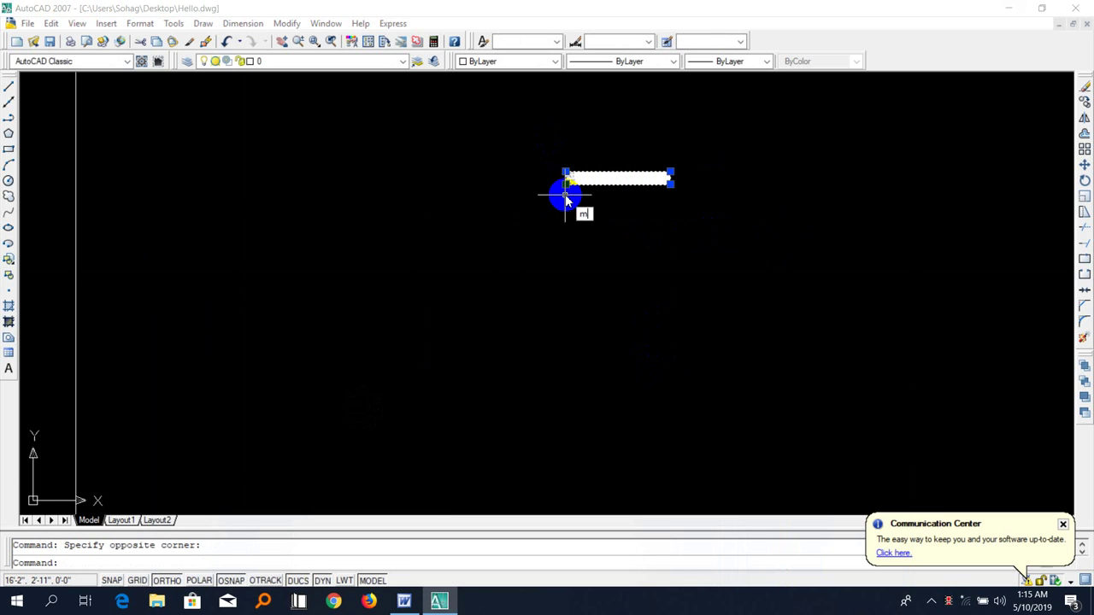
key(Return)
click(566, 183)
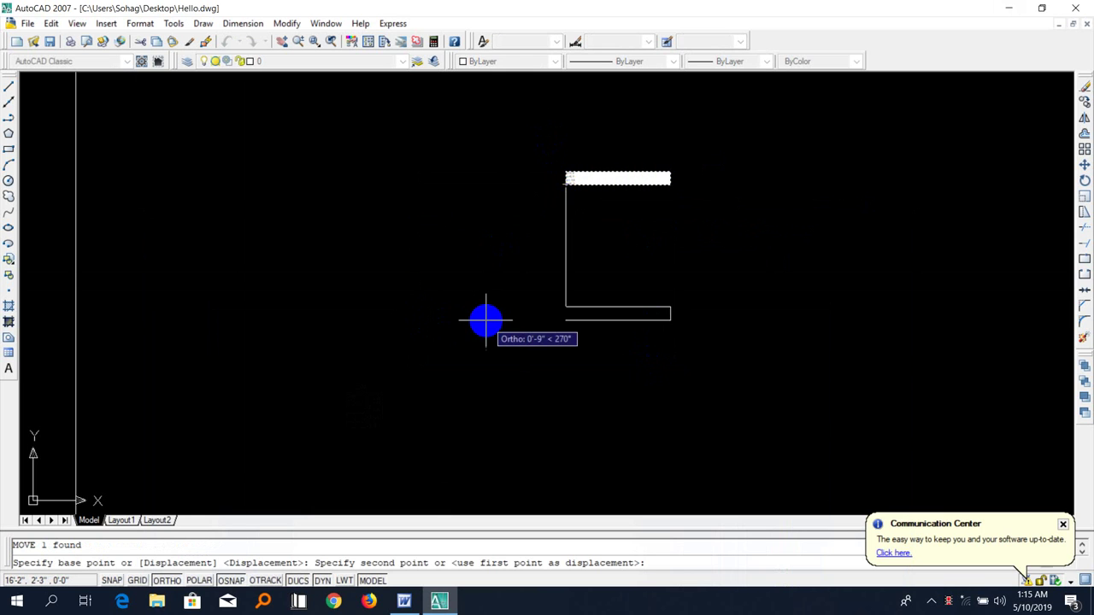
key(F8)
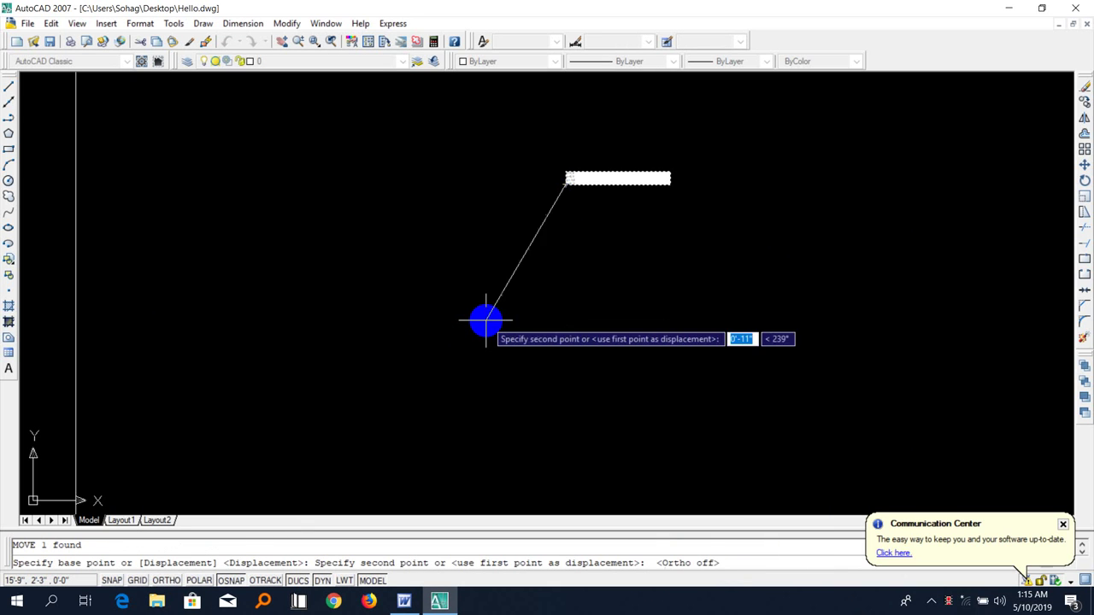
scroll(530, 333, down, 3)
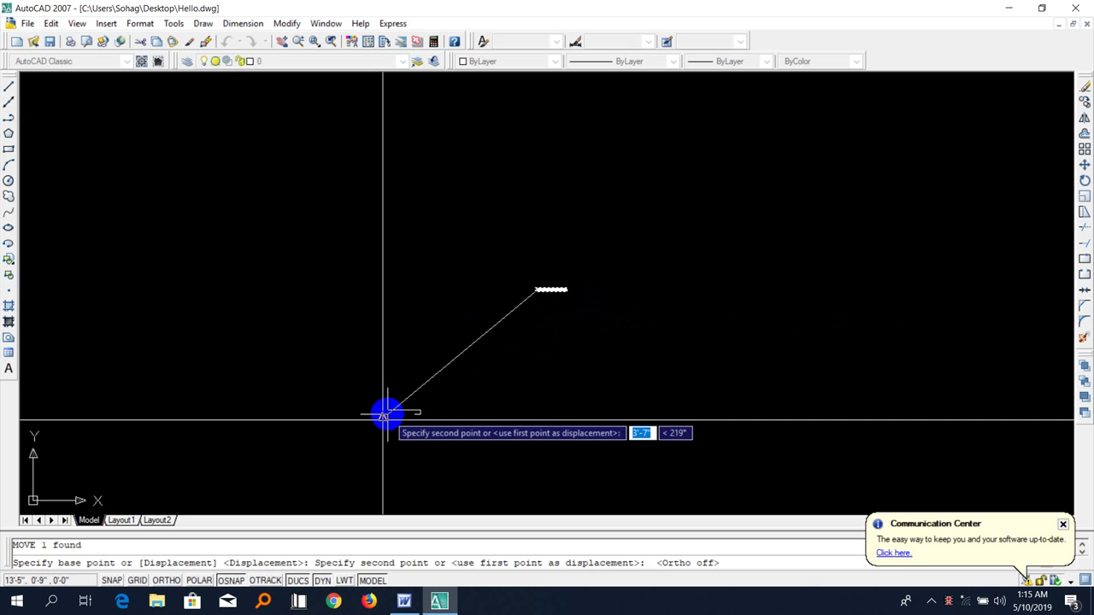
click(387, 417)
scroll(393, 417, up, 2)
scroll(401, 417, up, 5)
scroll(697, 418, down, 2)
scroll(701, 418, down, 2)
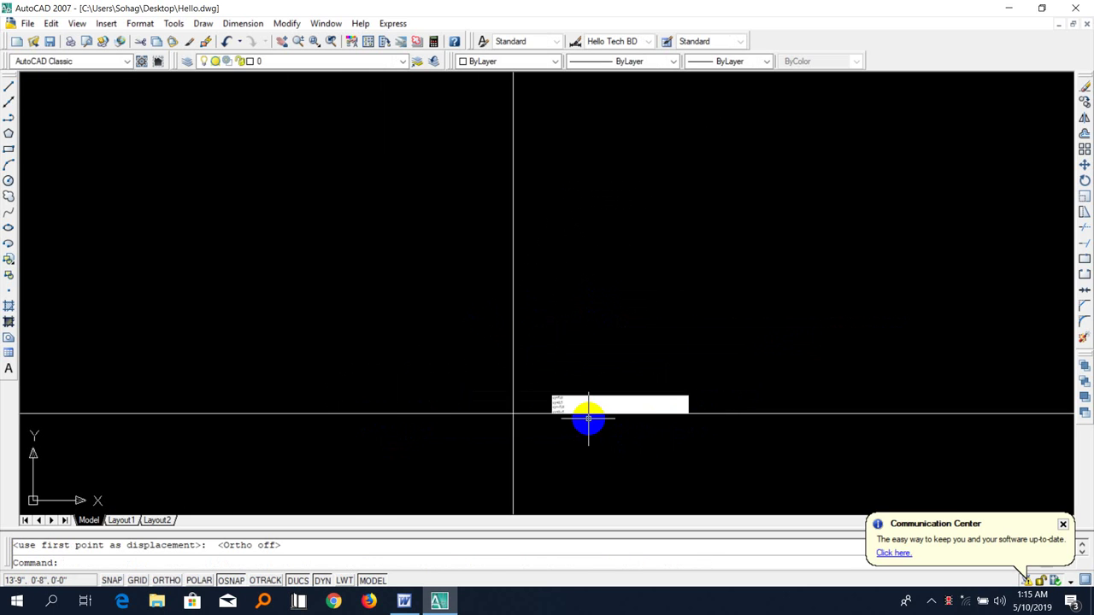
scroll(588, 419, up, 4)
- Move the coordinate text up-left so it sits just above the axes
click(1021, 377)
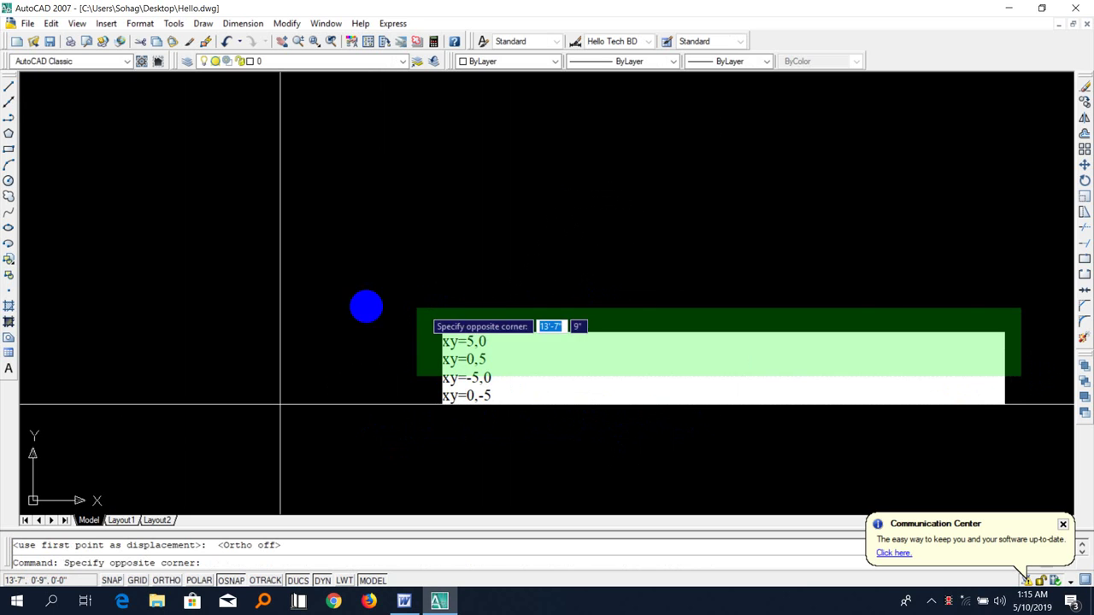
click(390, 258)
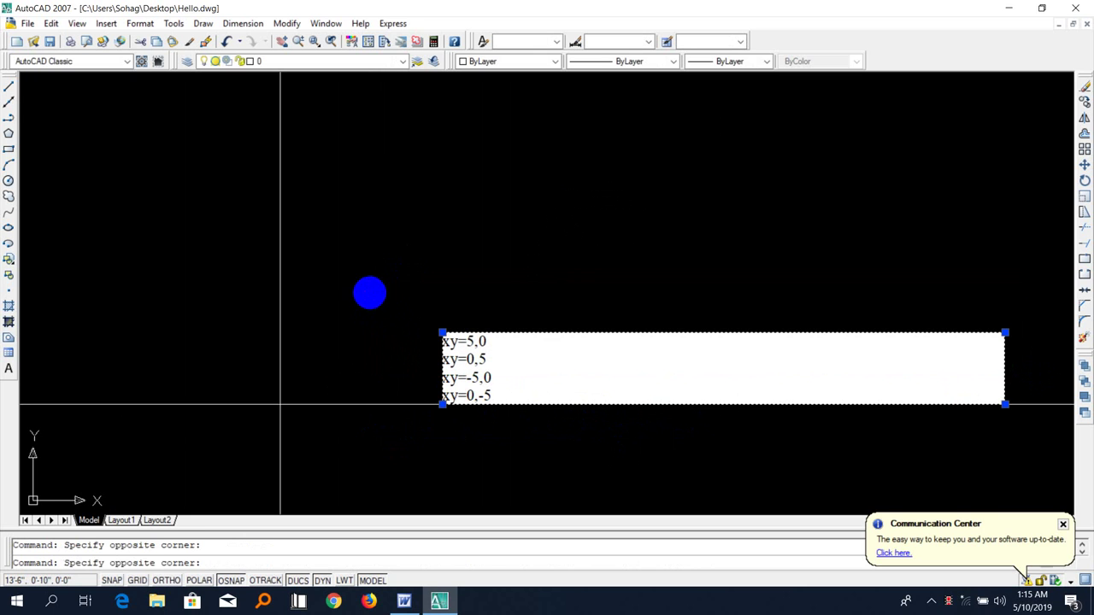
text(m)
key(Return)
click(441, 332)
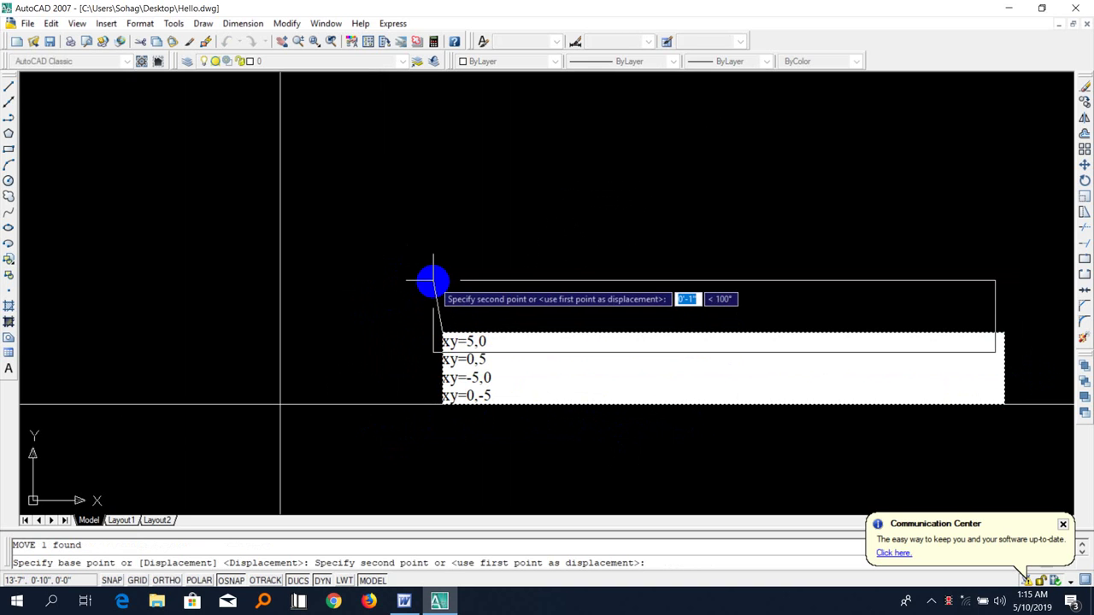
click(402, 239)
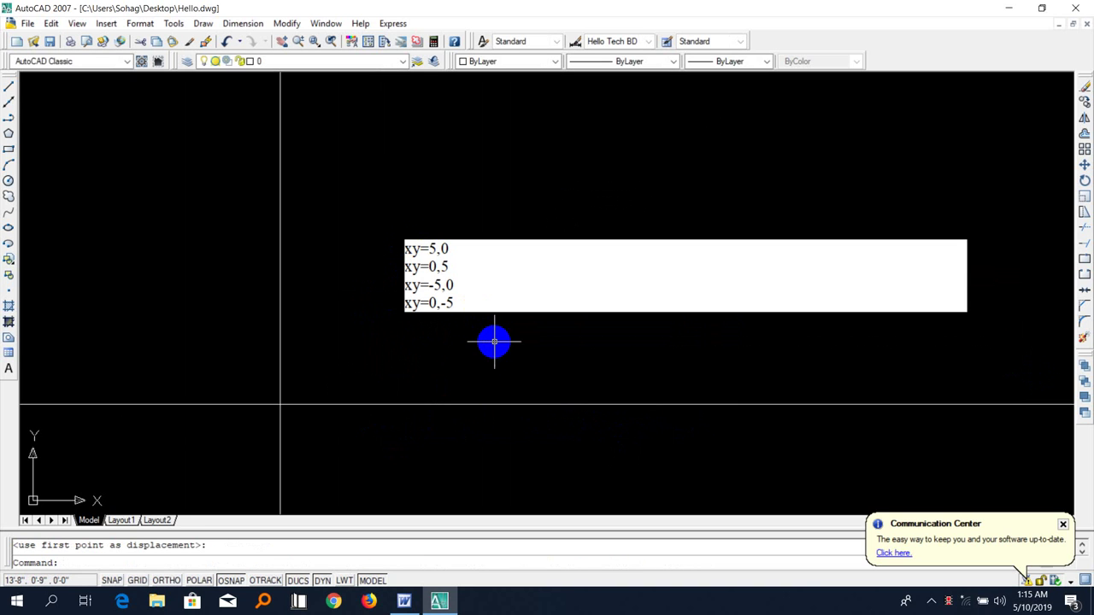
scroll(518, 355, down, 4)
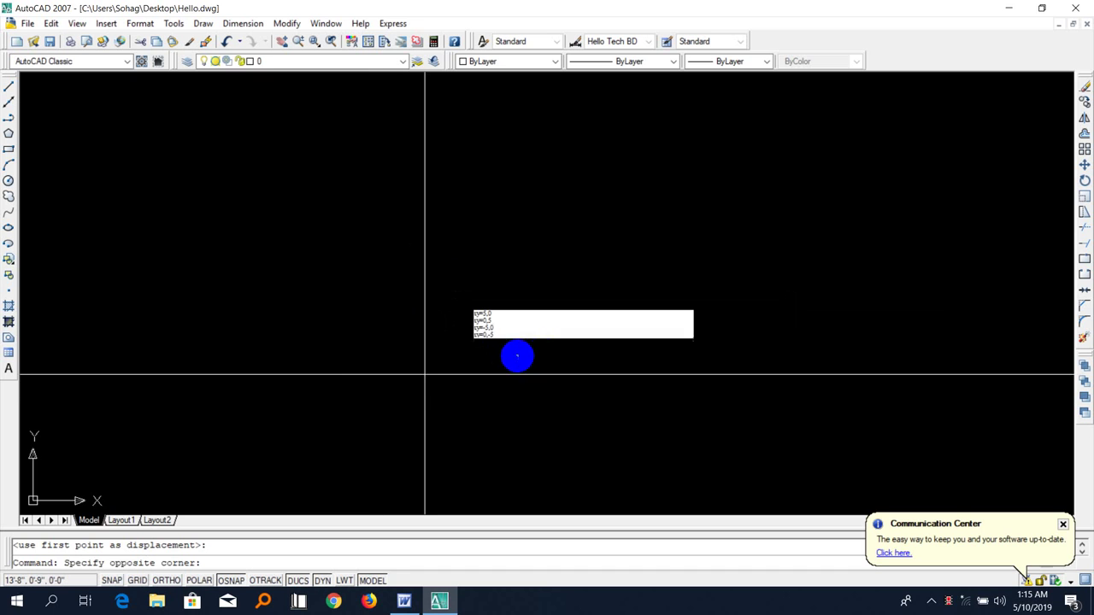
scroll(404, 366, up, 5)
click(625, 347)
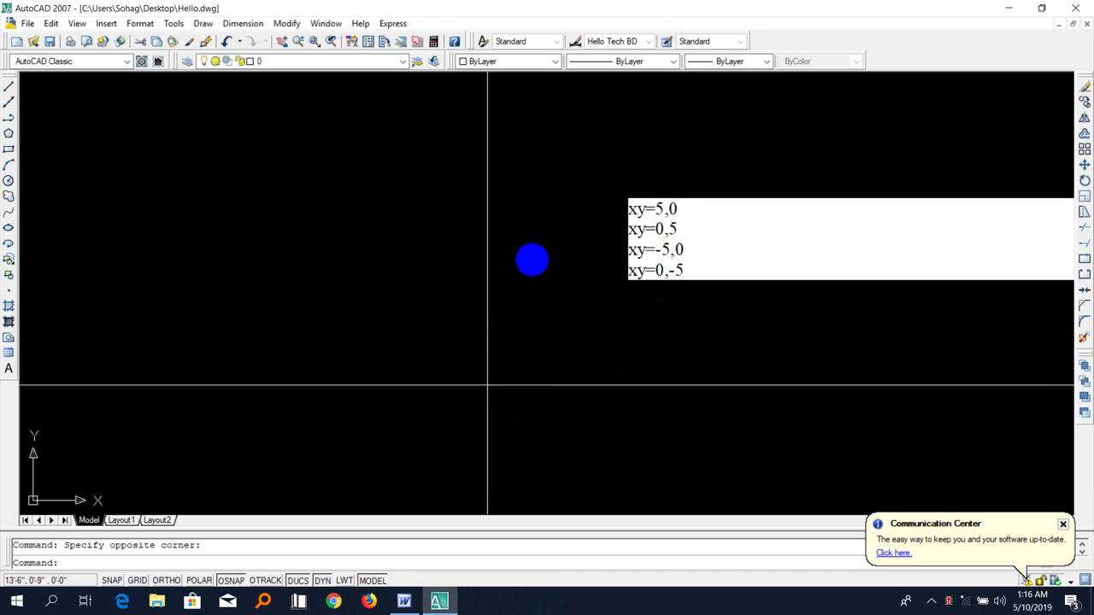
click(634, 212)
click(524, 386)
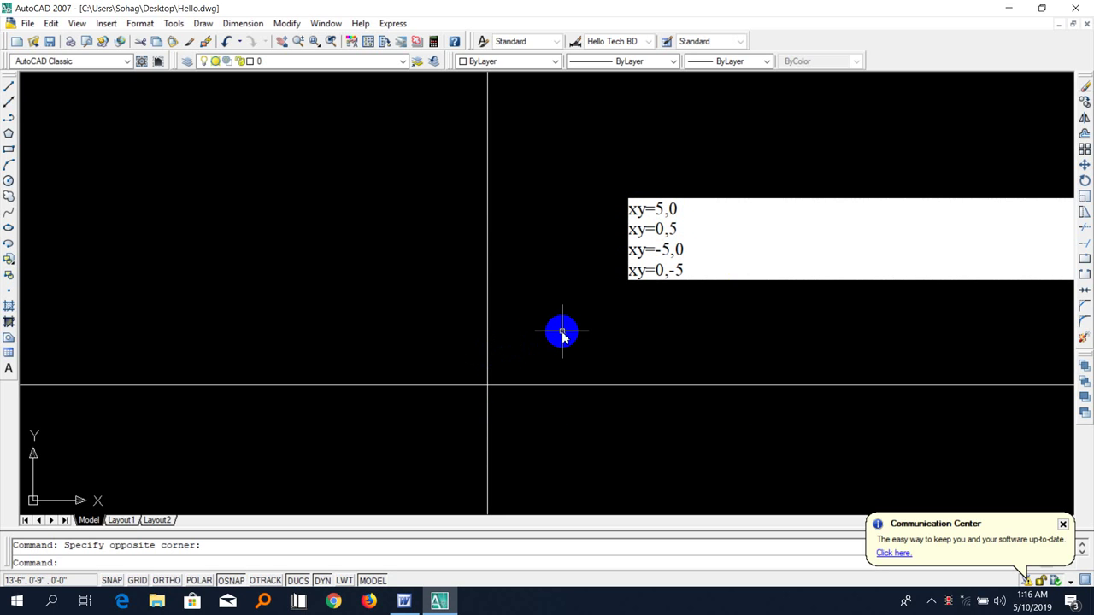
text(ar)
key(Return)
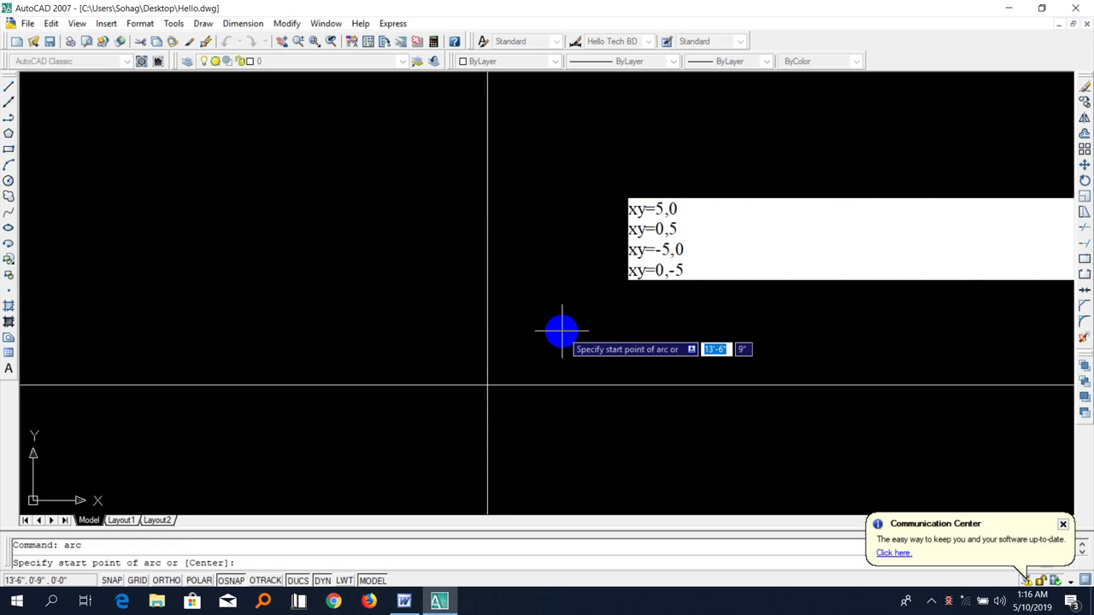
click(488, 386)
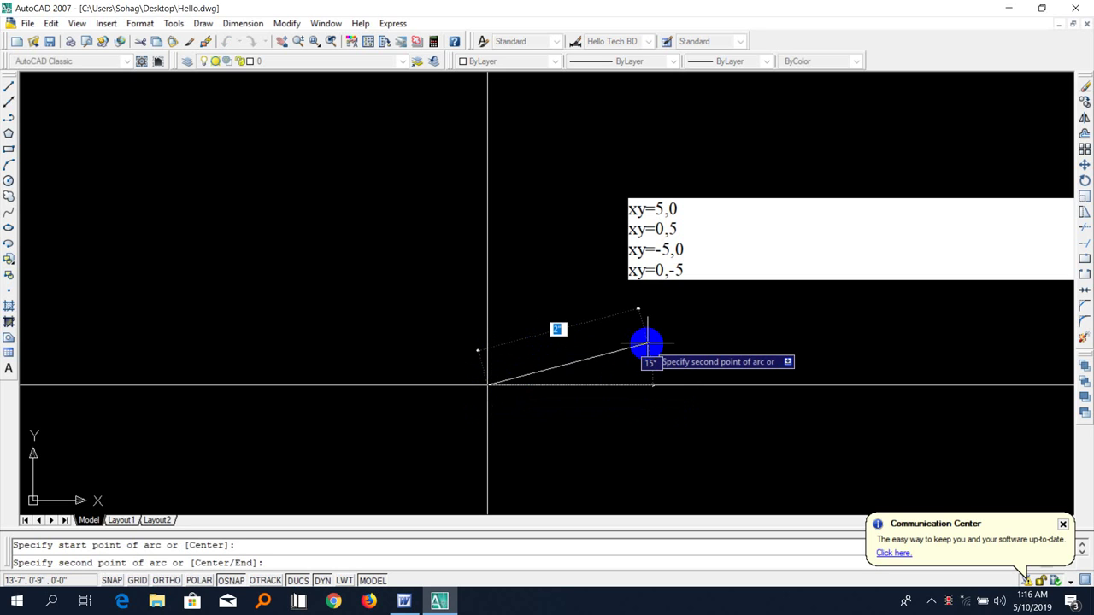
text(5)
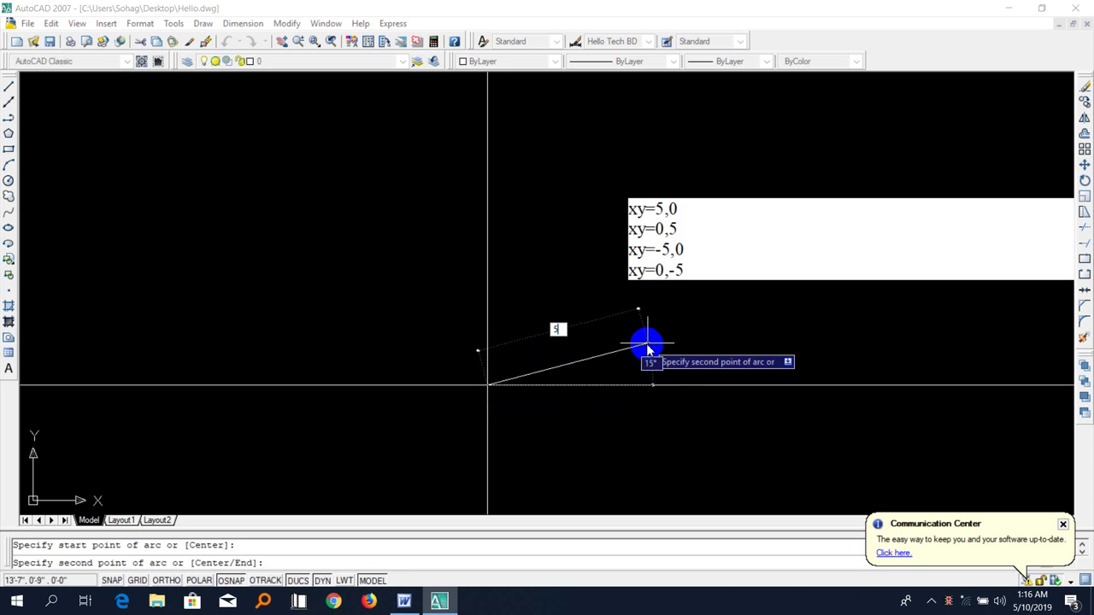
key(Tab)
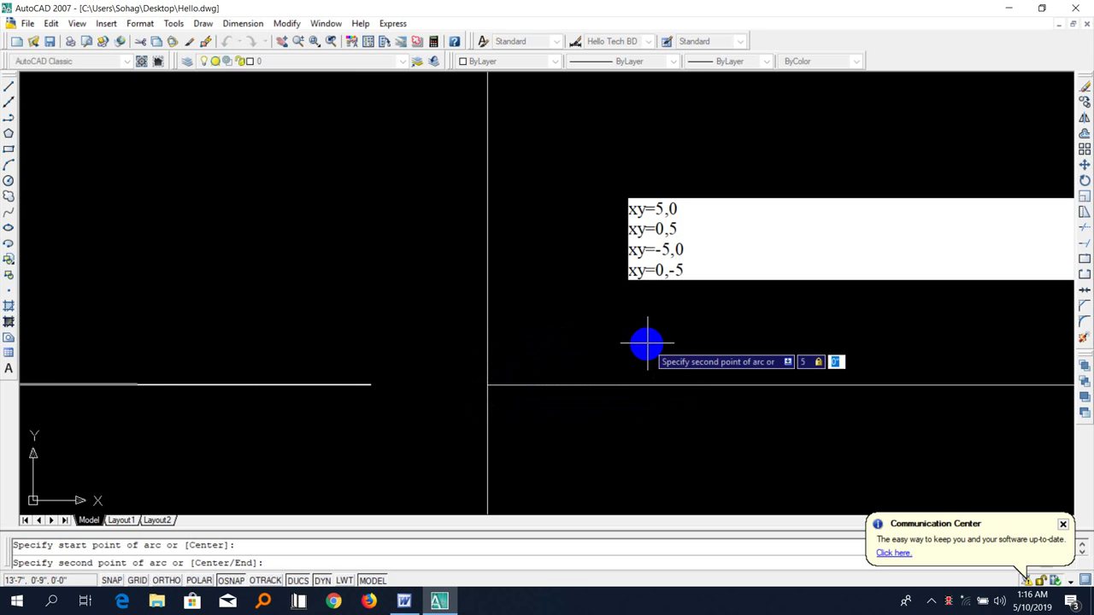
text(0)
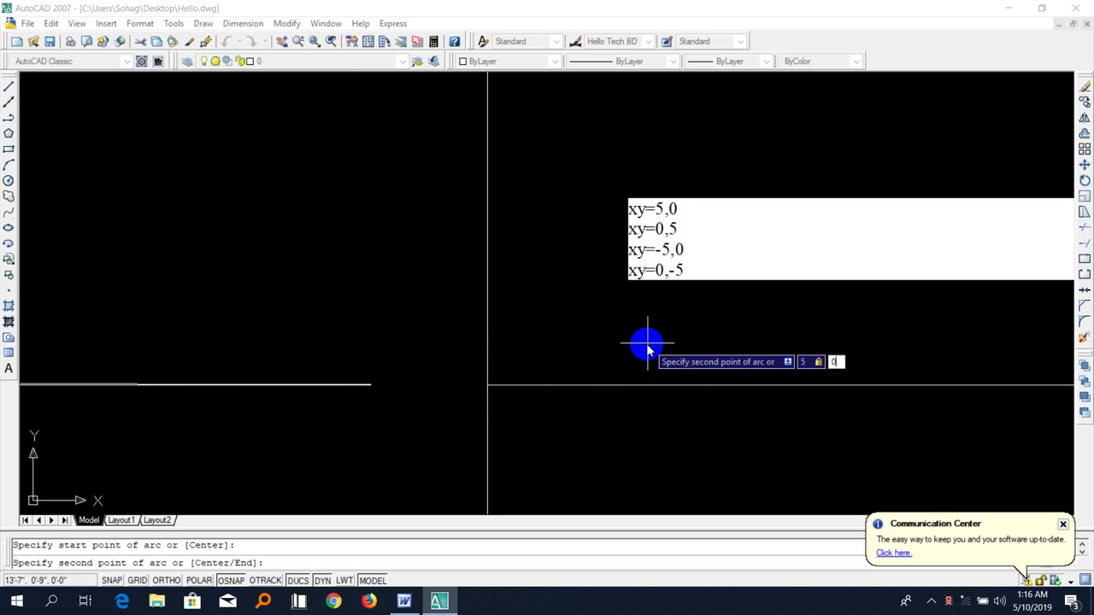
key(Return)
scroll(452, 340, down, 1)
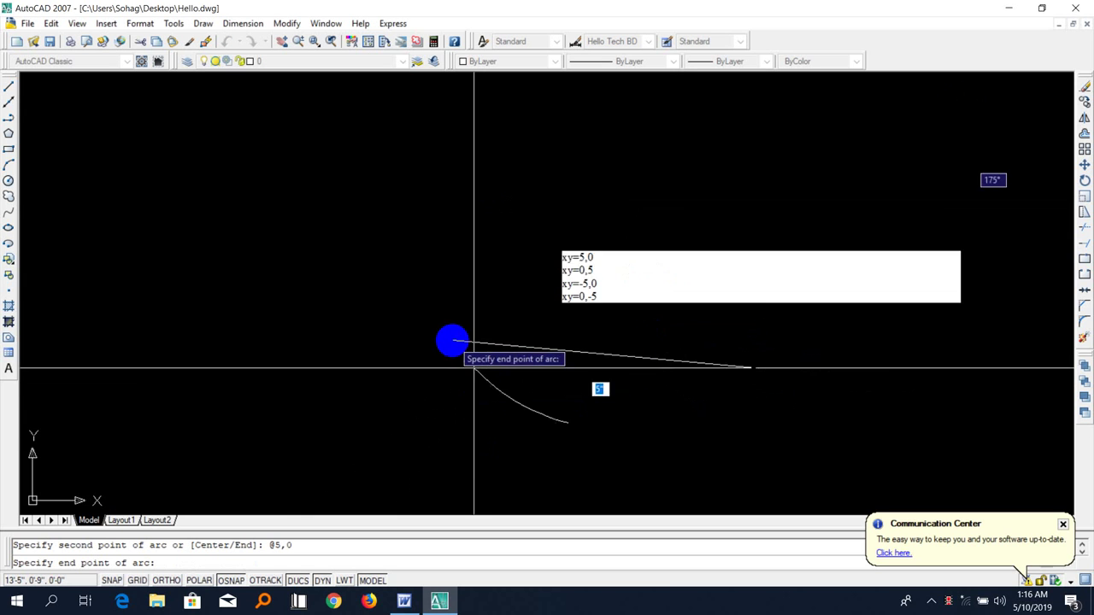
scroll(464, 342, down, 2)
scroll(625, 356, up, 1)
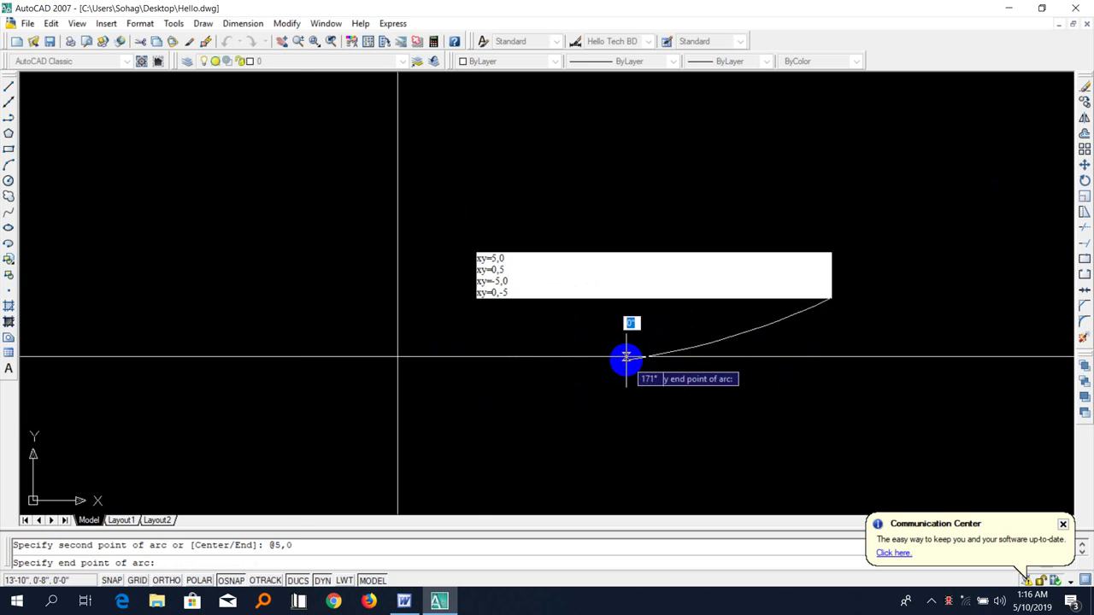
scroll(625, 356, up, 1)
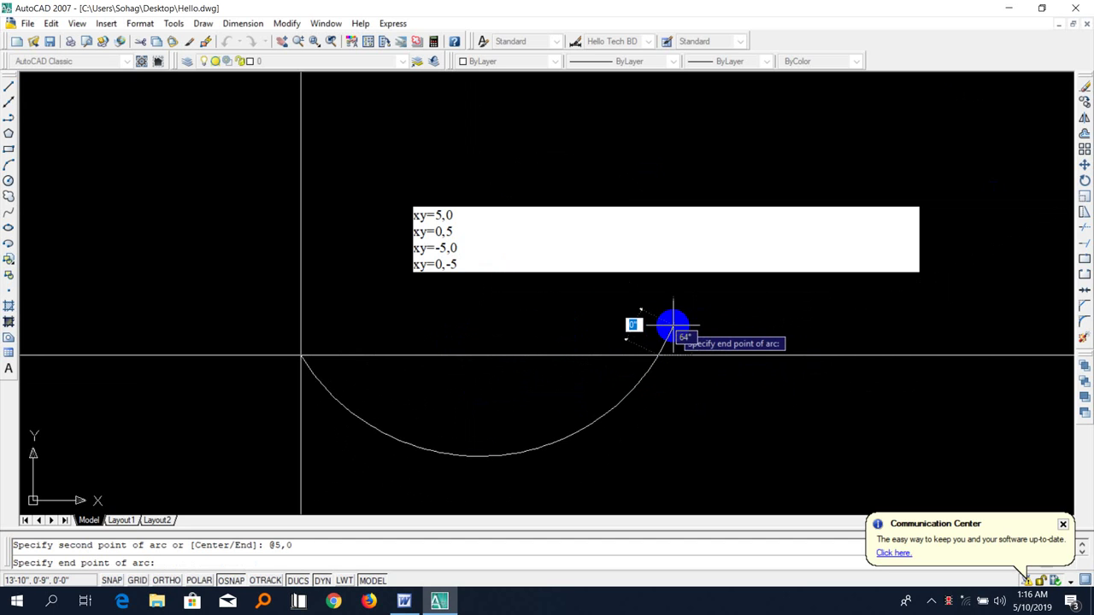
key(Escape)
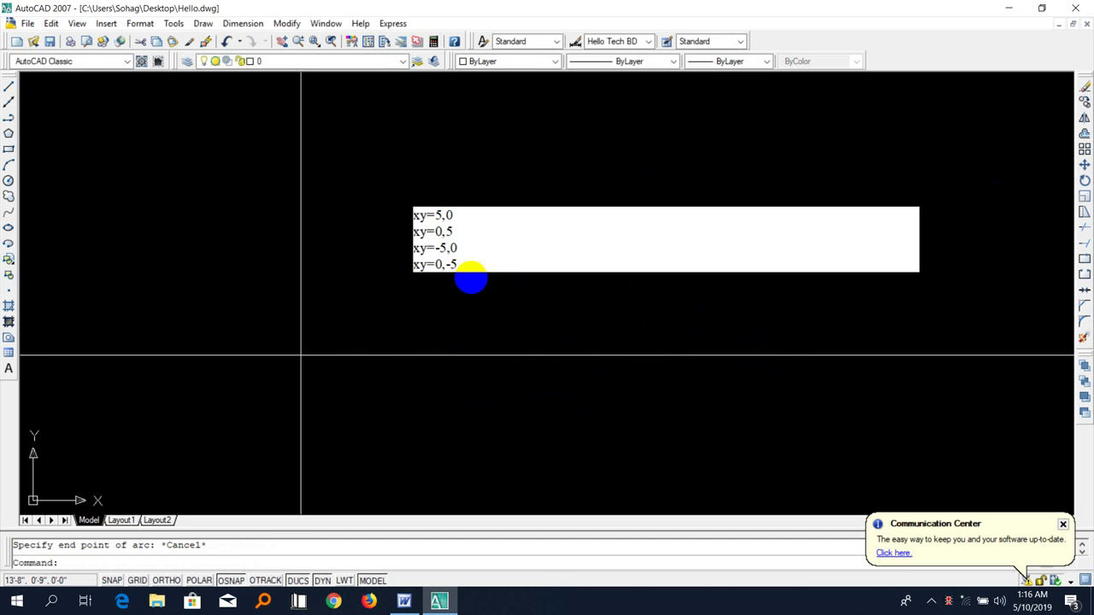
scroll(655, 308, down, 1)
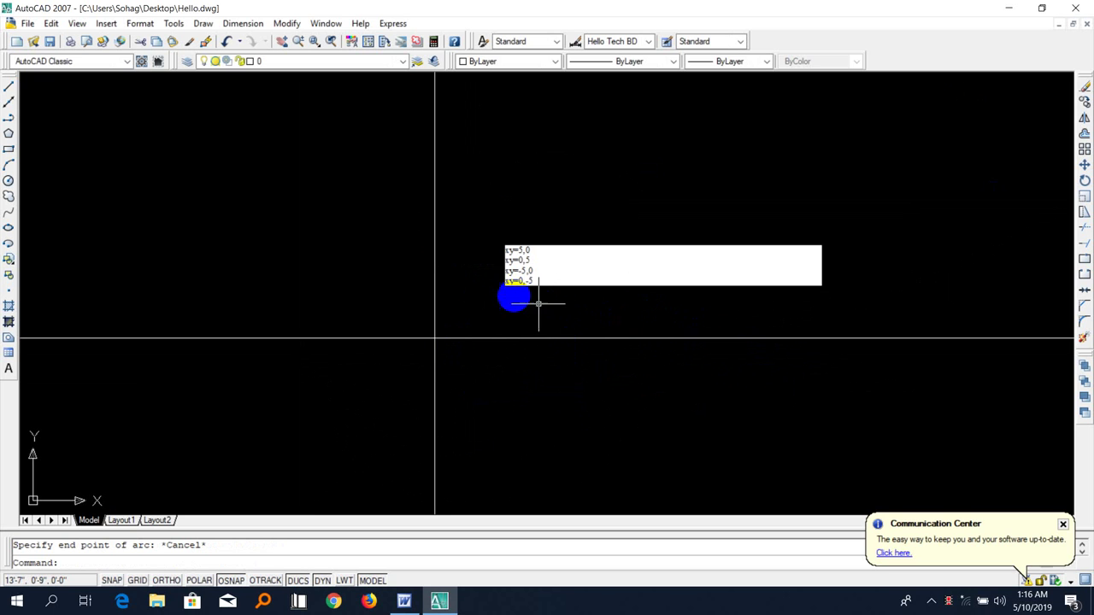
scroll(416, 345, up, 2)
scroll(415, 345, up, 1)
text(arc)
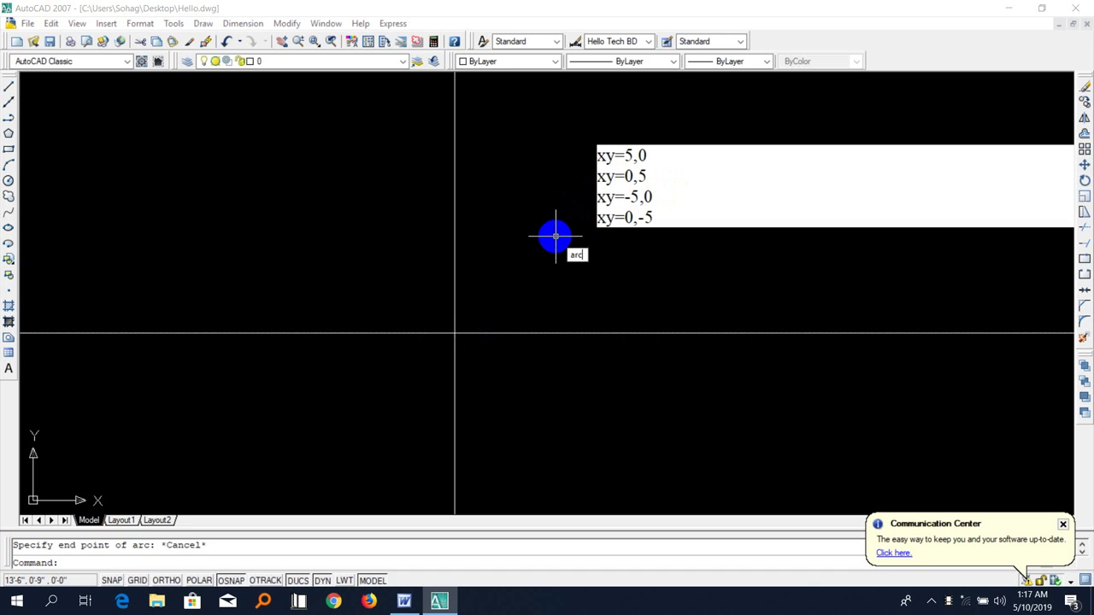
key(Return)
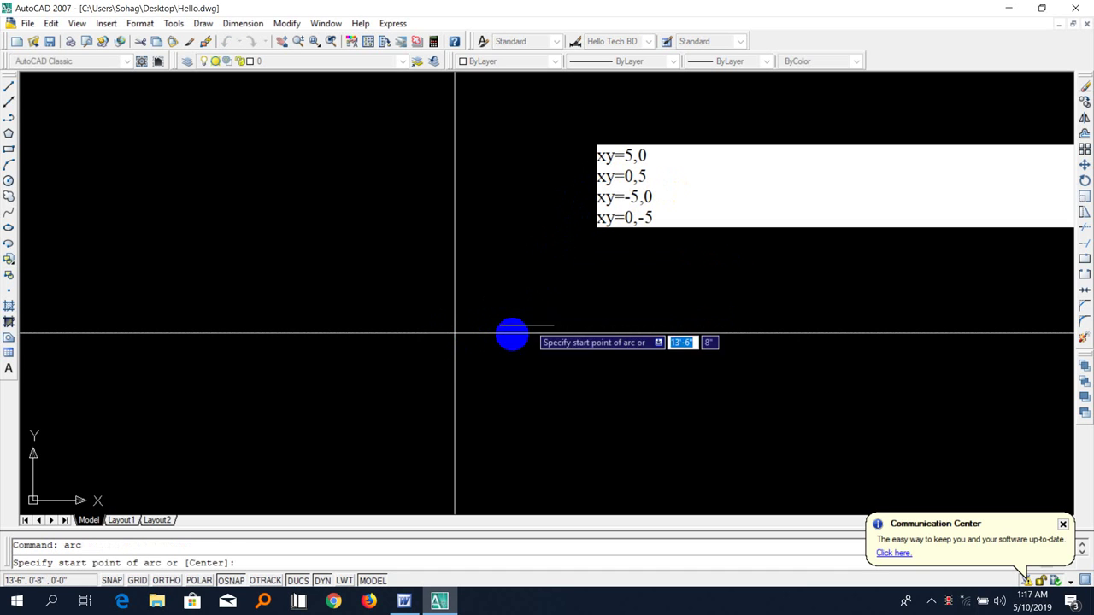
click(453, 332)
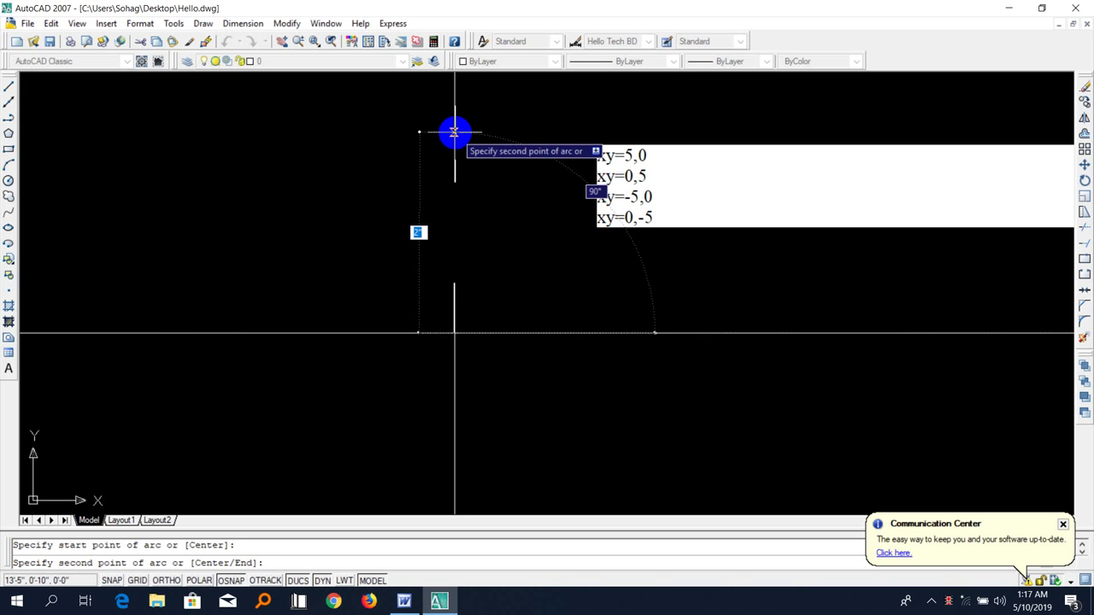
text(0)
key(Tab)
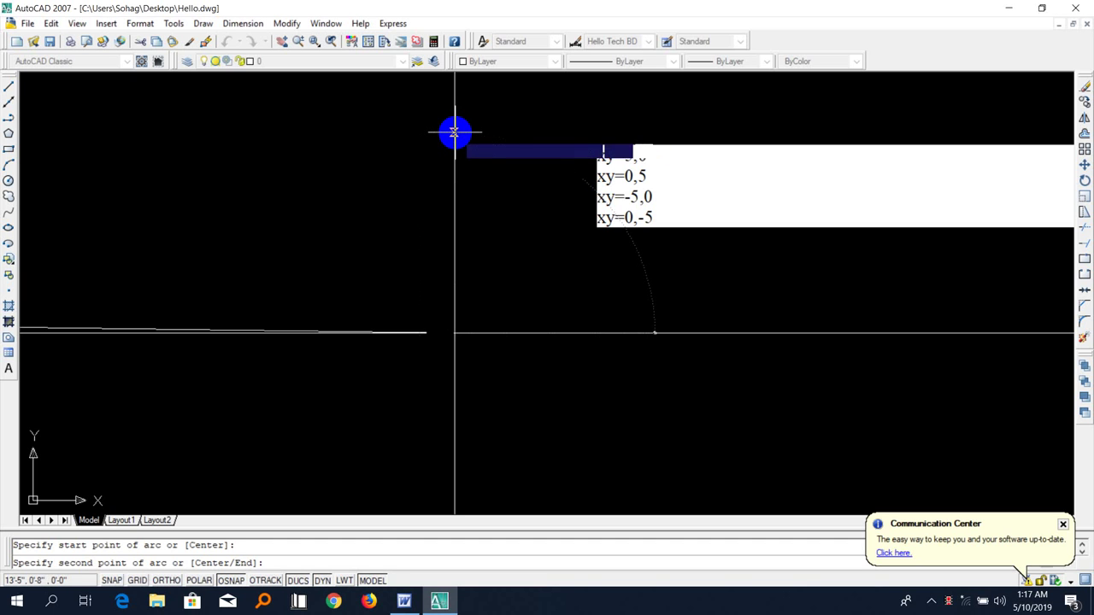
text(5)
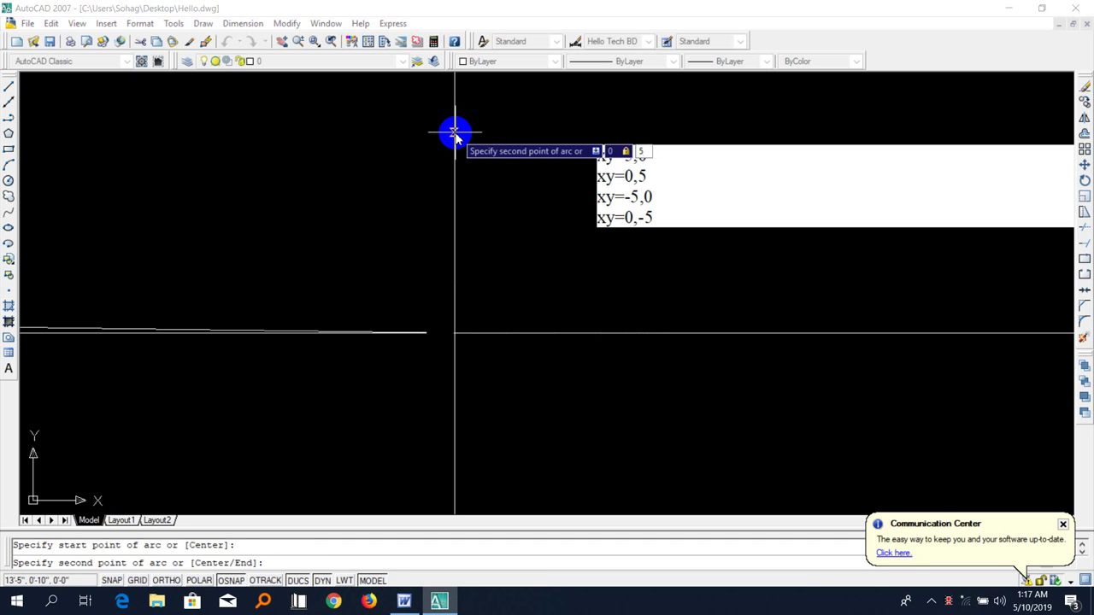
key(Return)
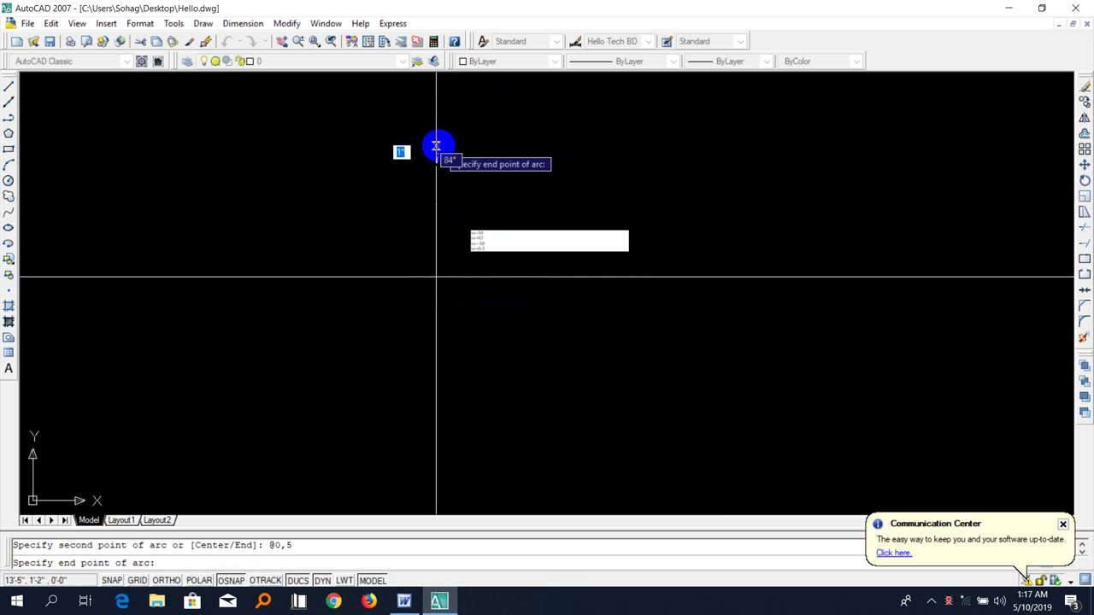
scroll(441, 156, up, 1)
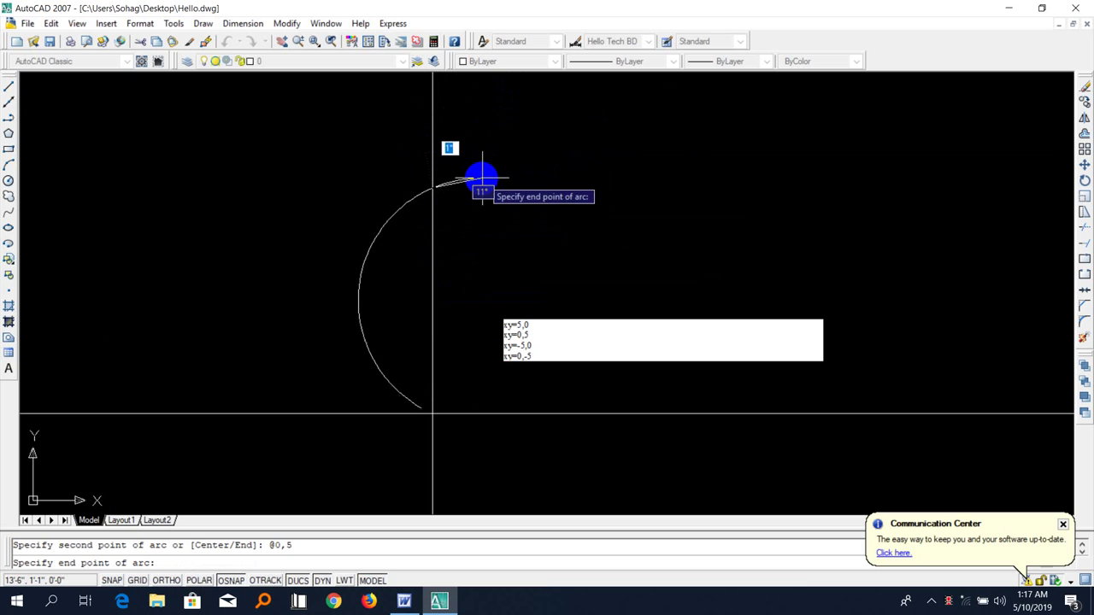
key(Escape)
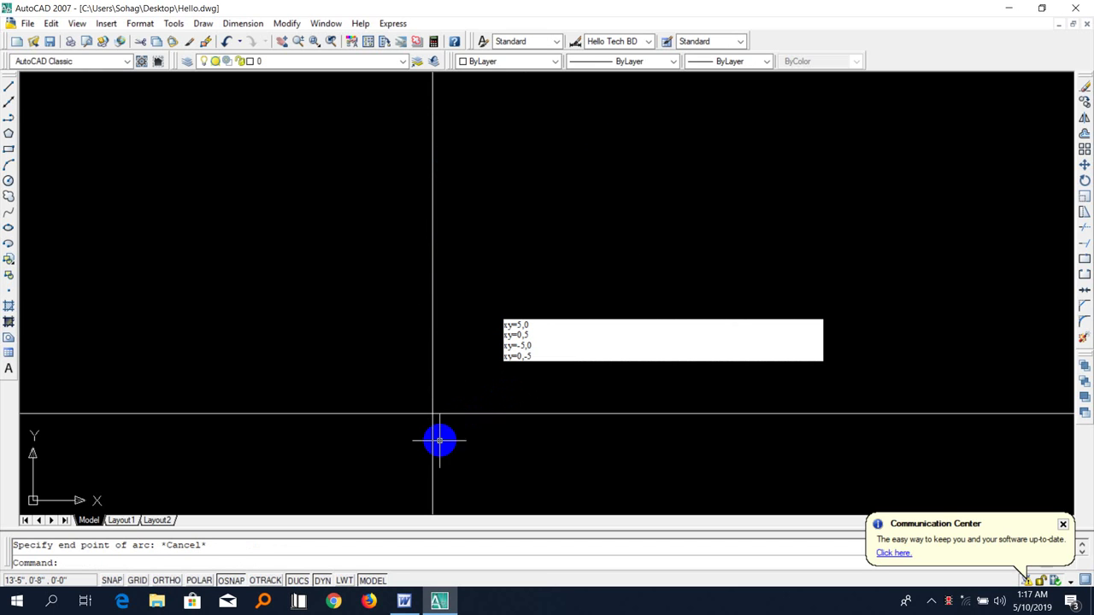
text(arc)
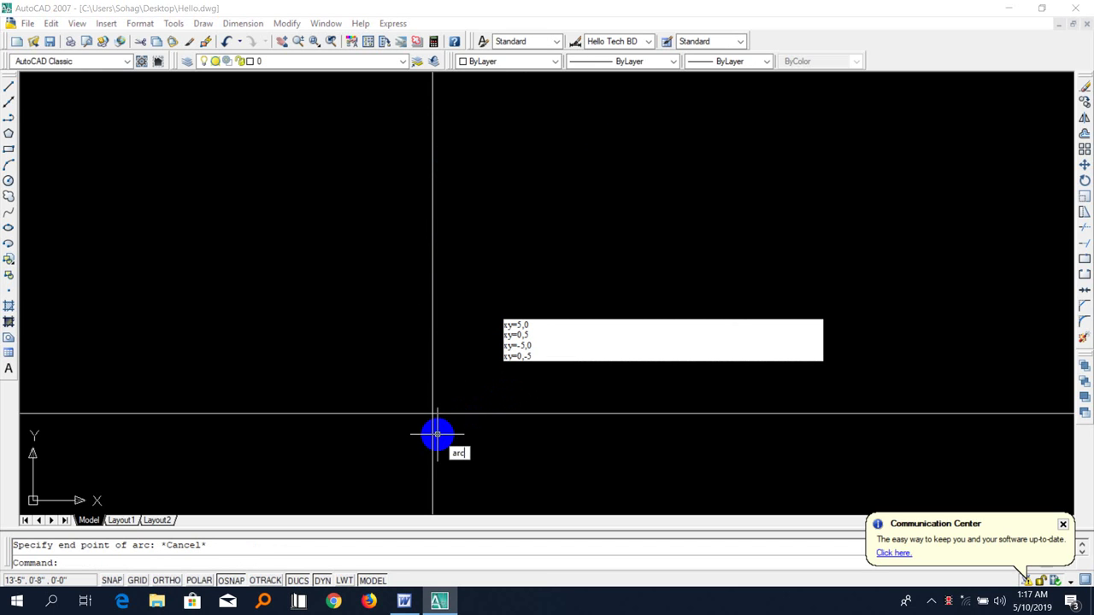
key(Return)
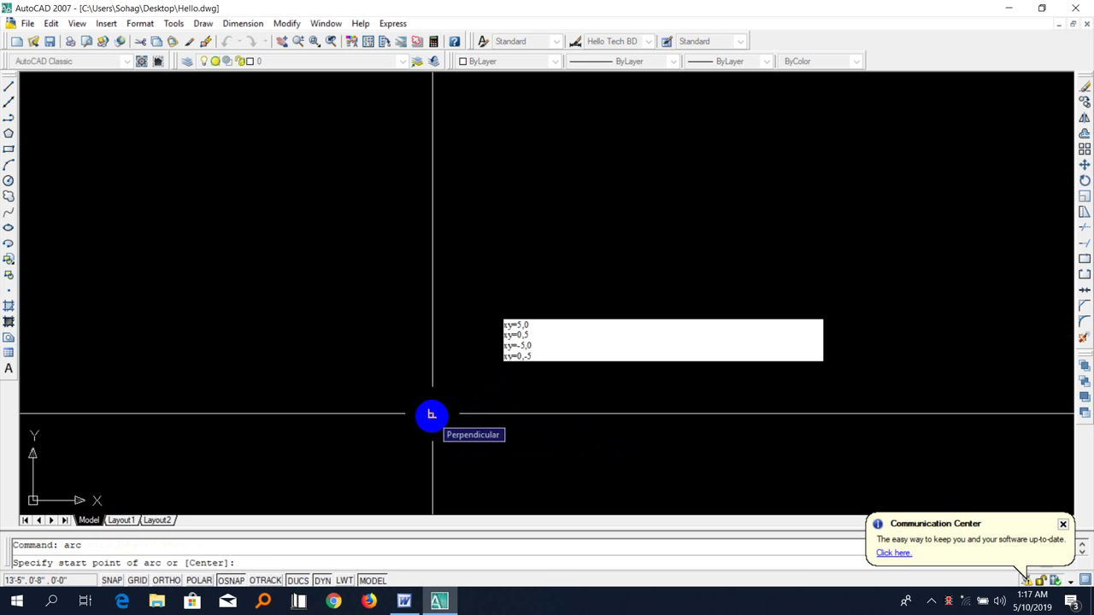
click(432, 415)
text(-5,0)
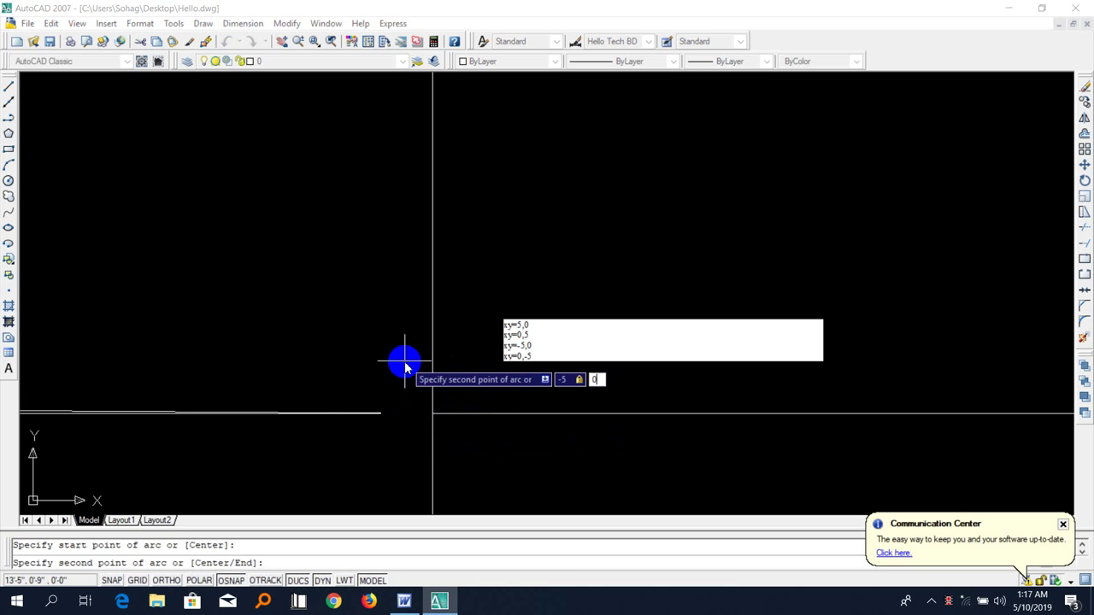
key(Return)
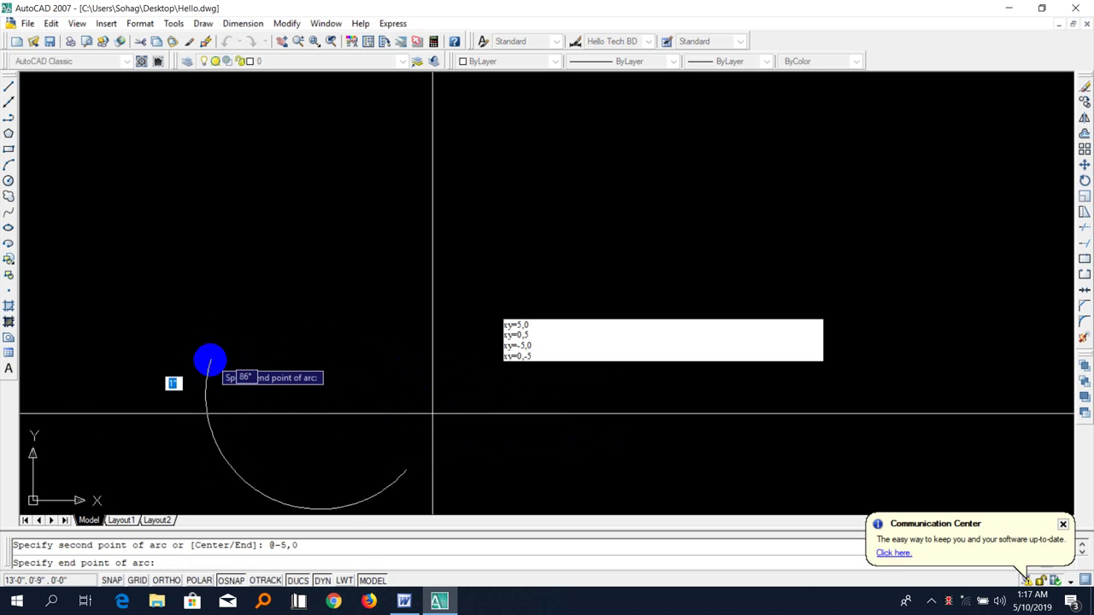
key(Escape)
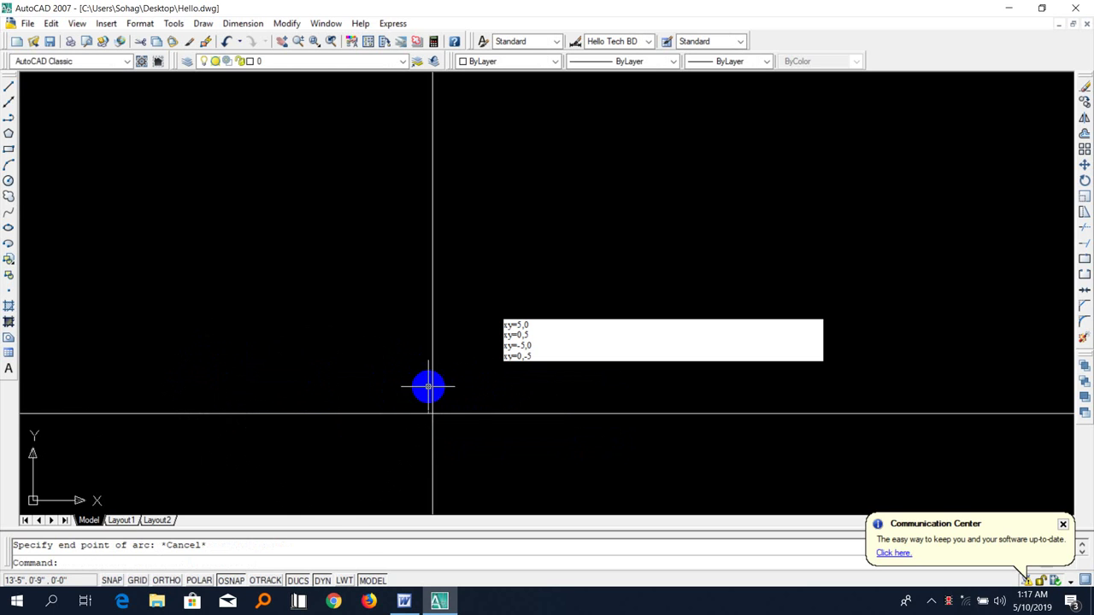
scroll(445, 393, down, 1)
scroll(444, 416, up, 1)
scroll(445, 416, up, 3)
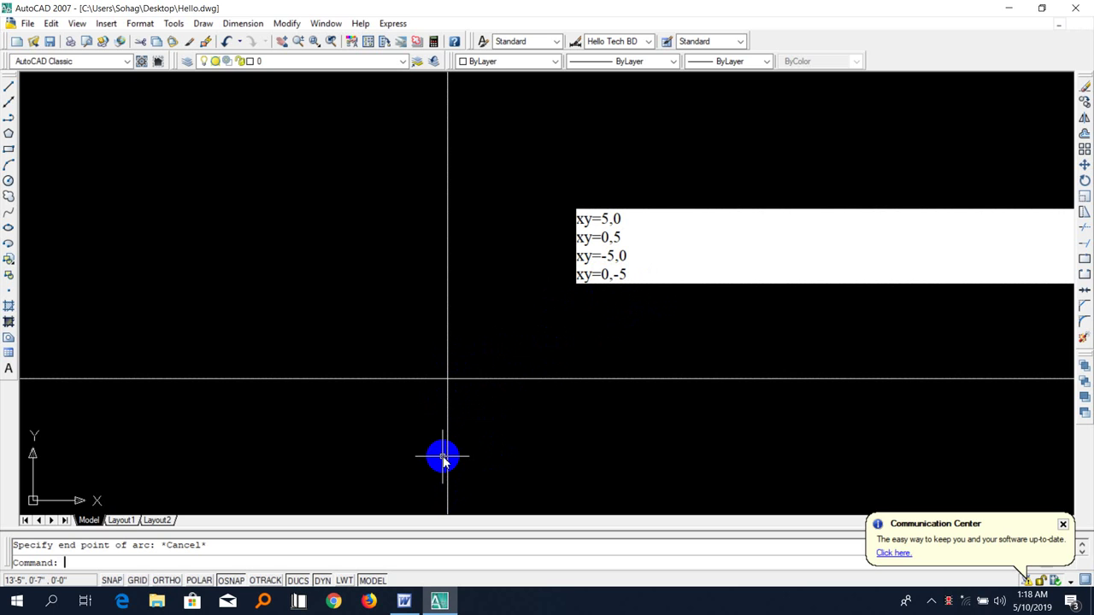
text(arc)
key(Return)
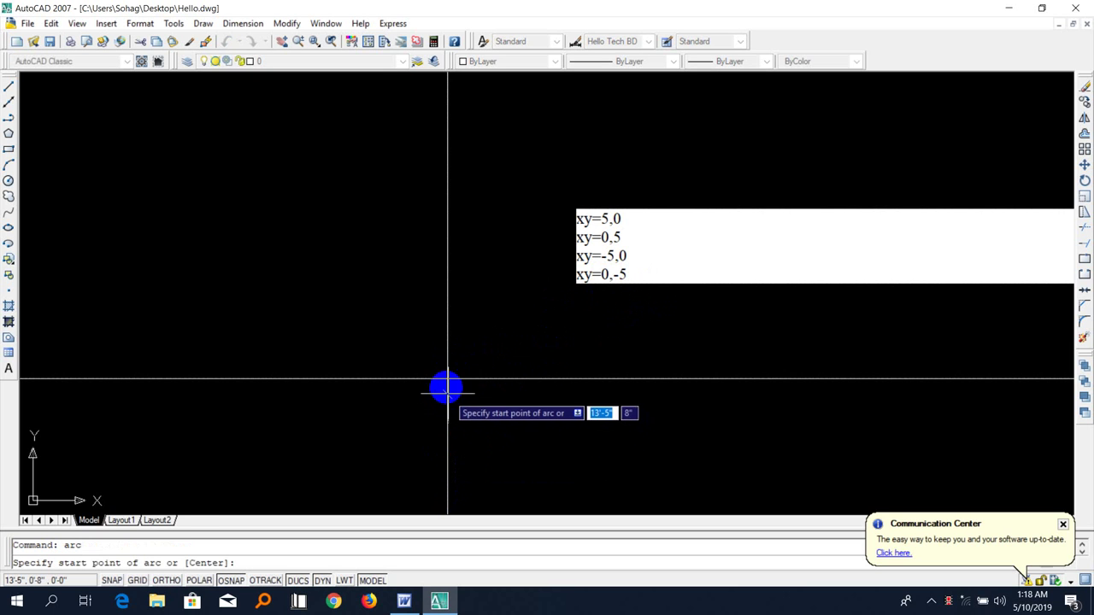
click(447, 377)
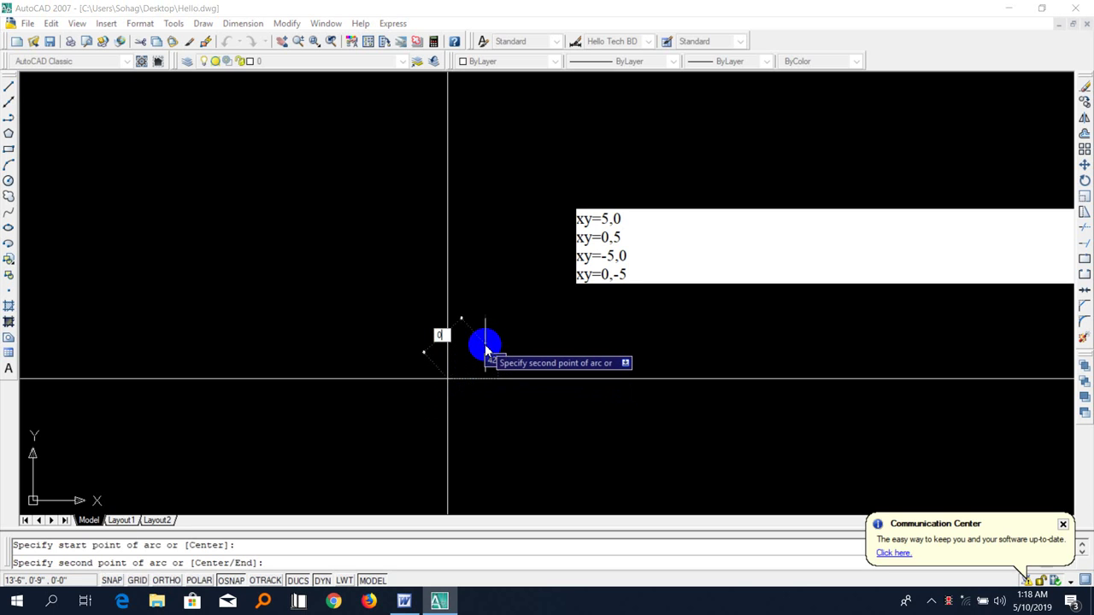
text(0,)
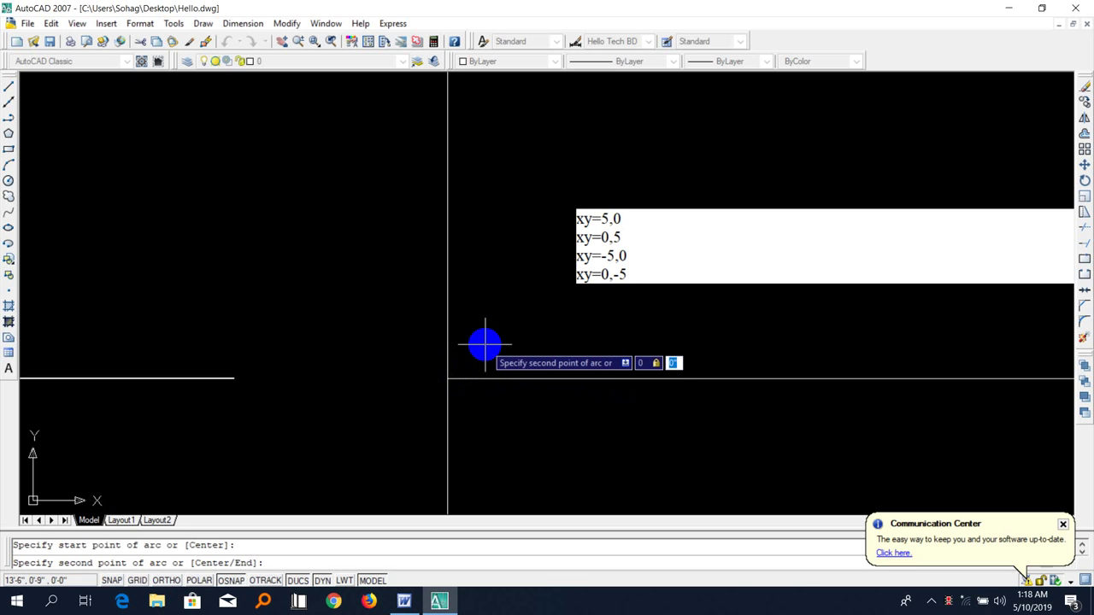
text(-5)
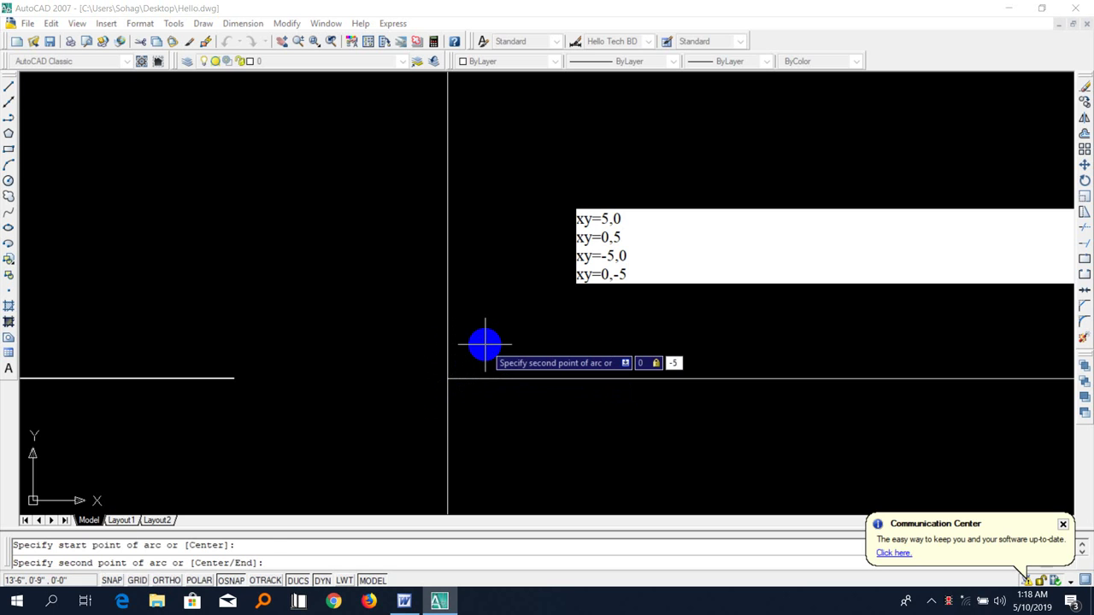
key(Return)
scroll(483, 348, down, 3)
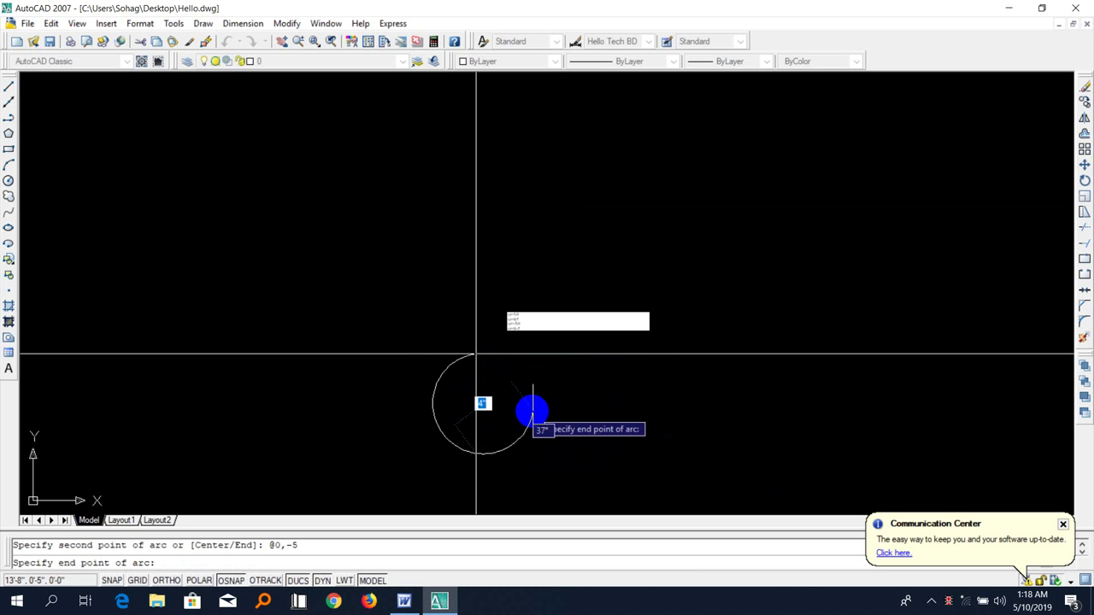
key(Escape)
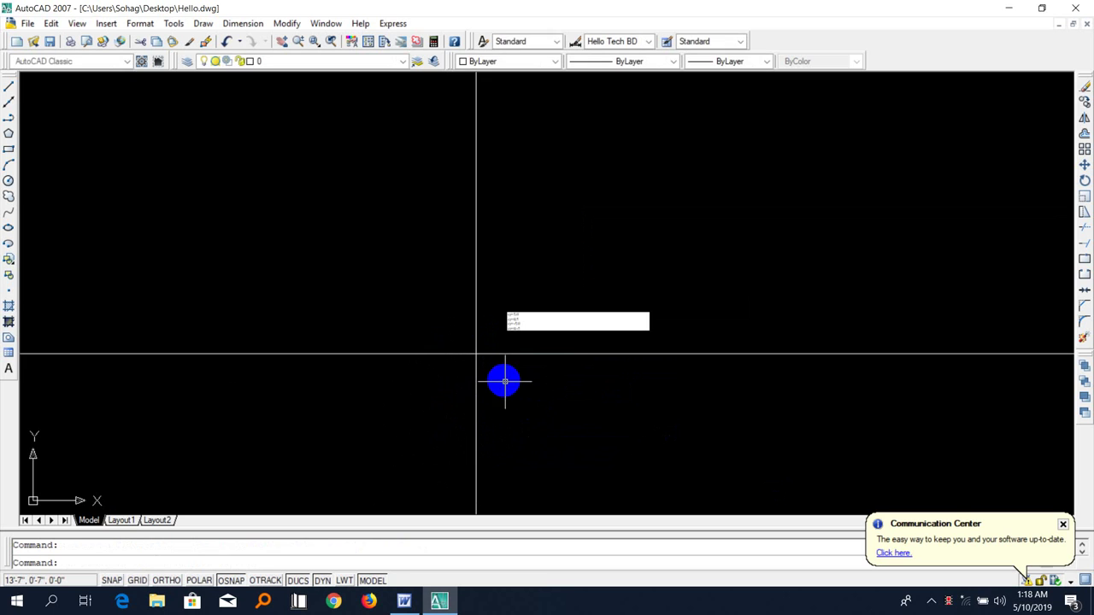
scroll(498, 378, up, 5)
scroll(665, 389, down, 2)
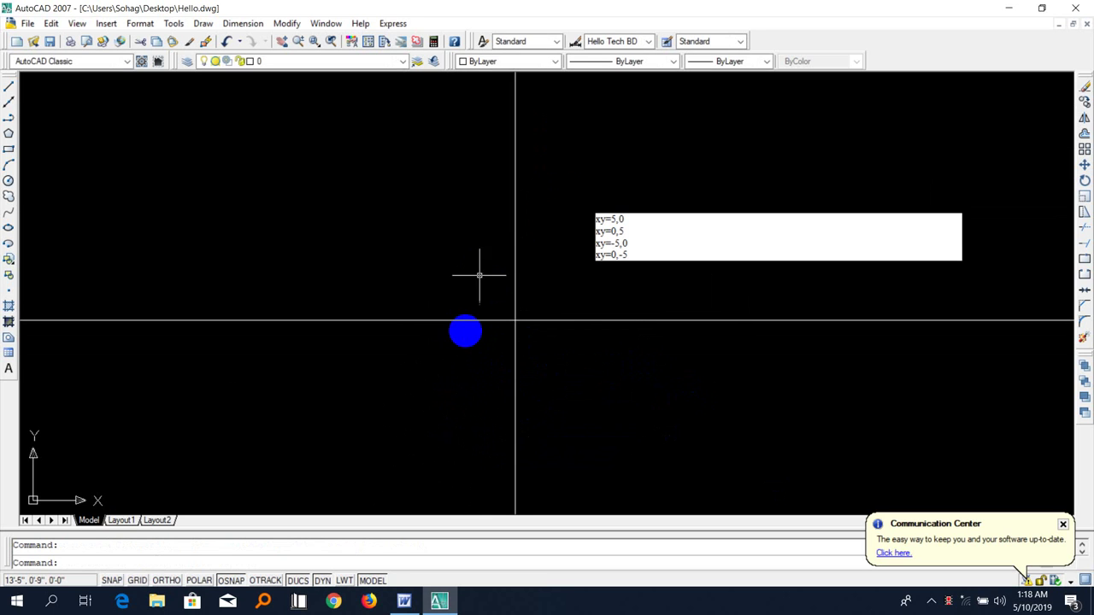
- Run ARC and enter 6,5 in dynamic input as the start point
scroll(466, 332, up, 3)
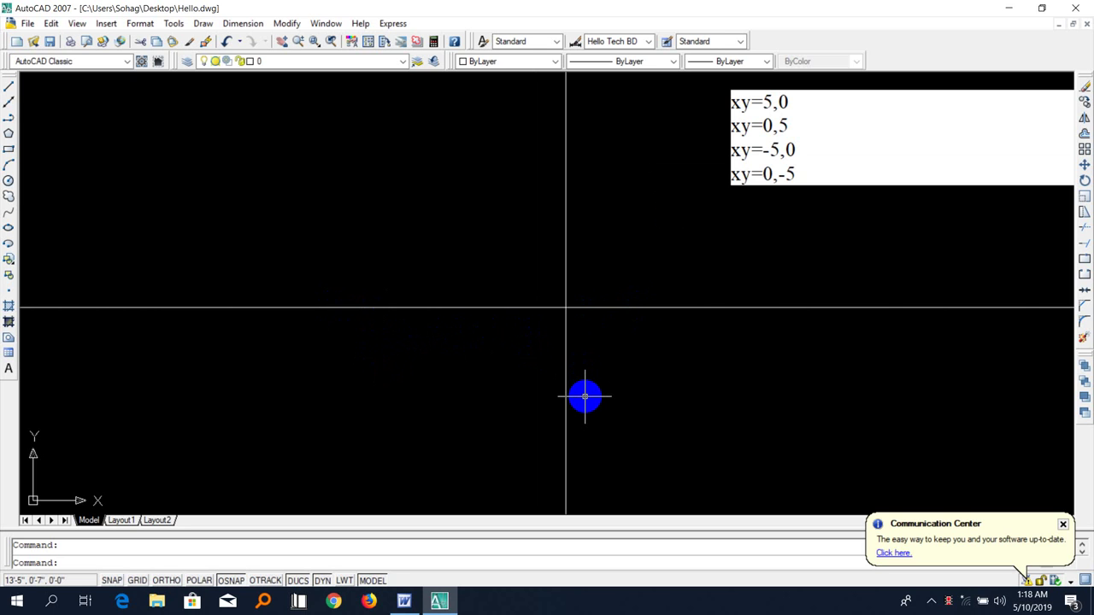
text(arc)
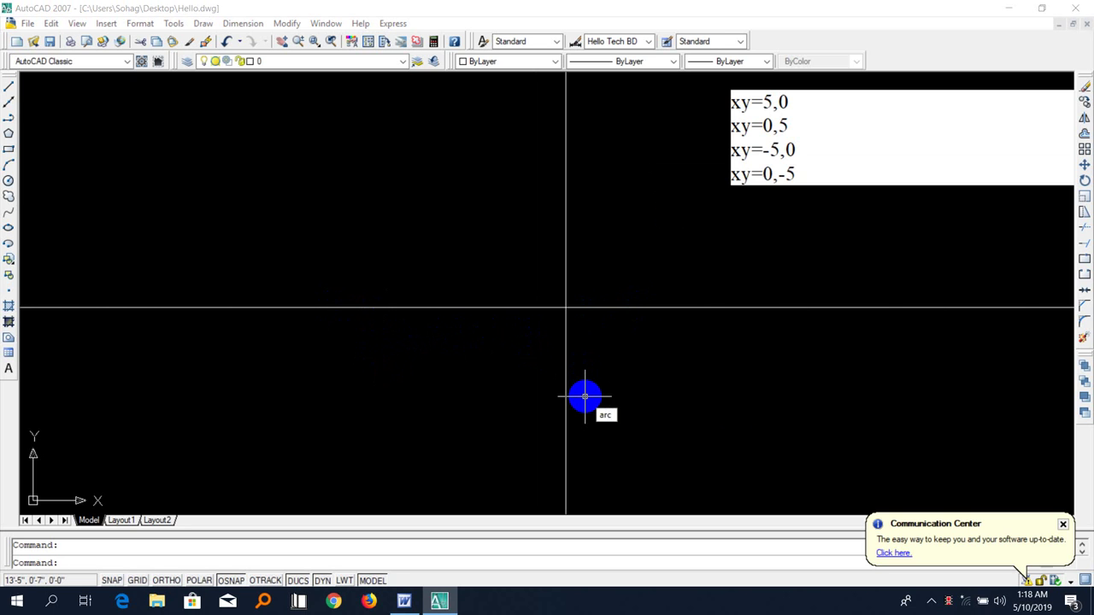
key(Return)
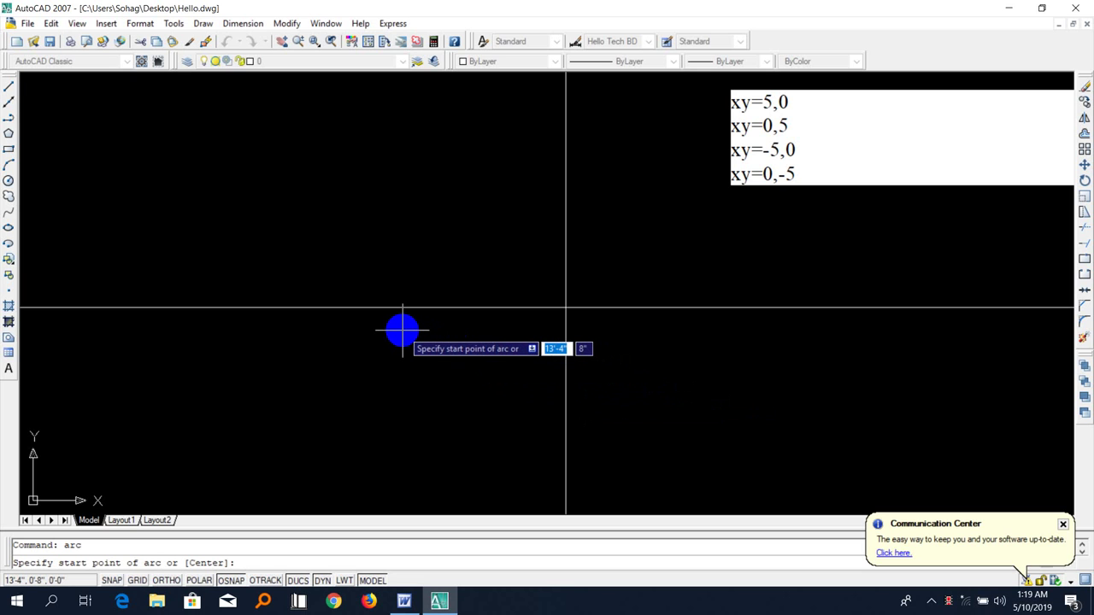
text(6)
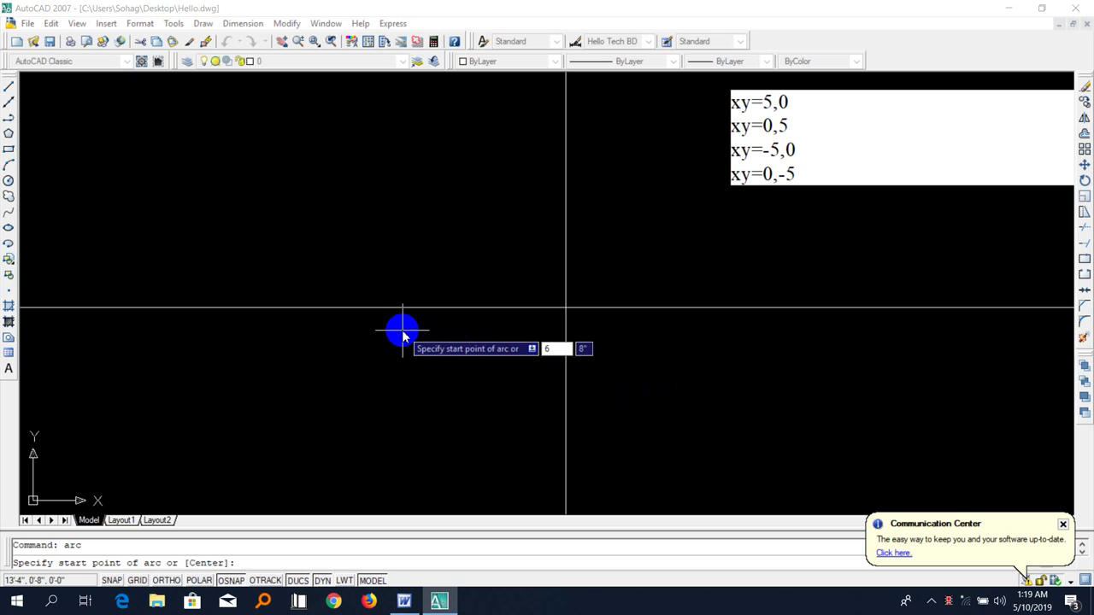
key(Tab)
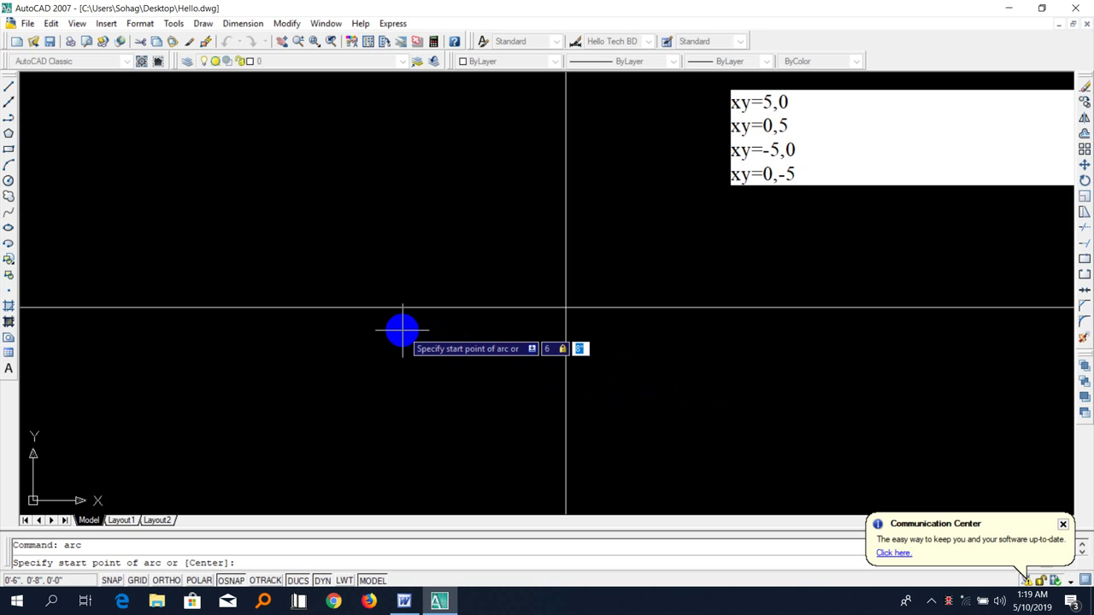
text(5)
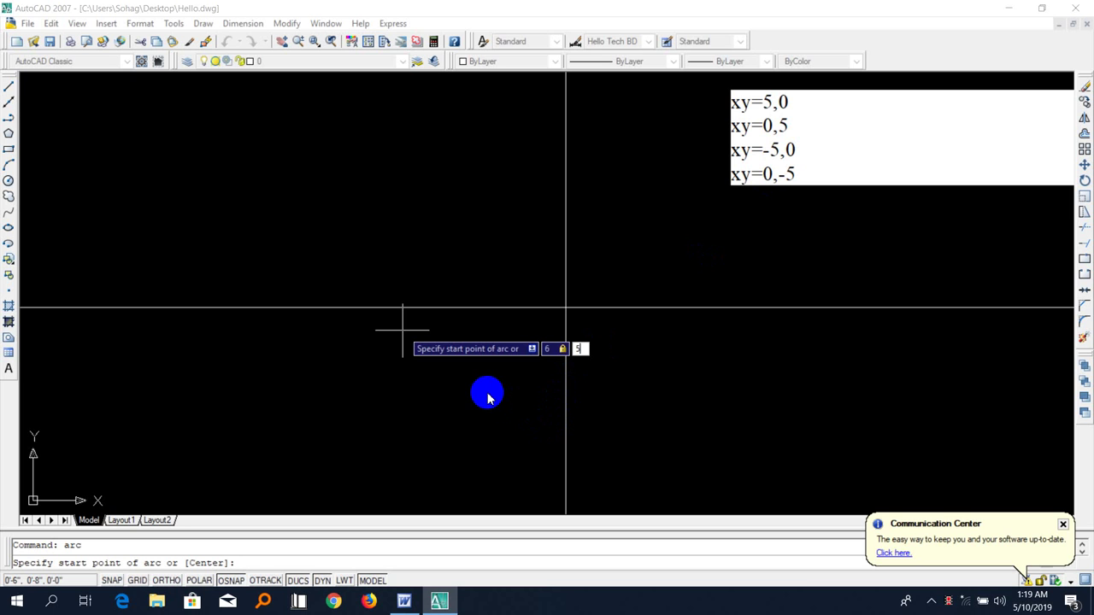
key(Return)
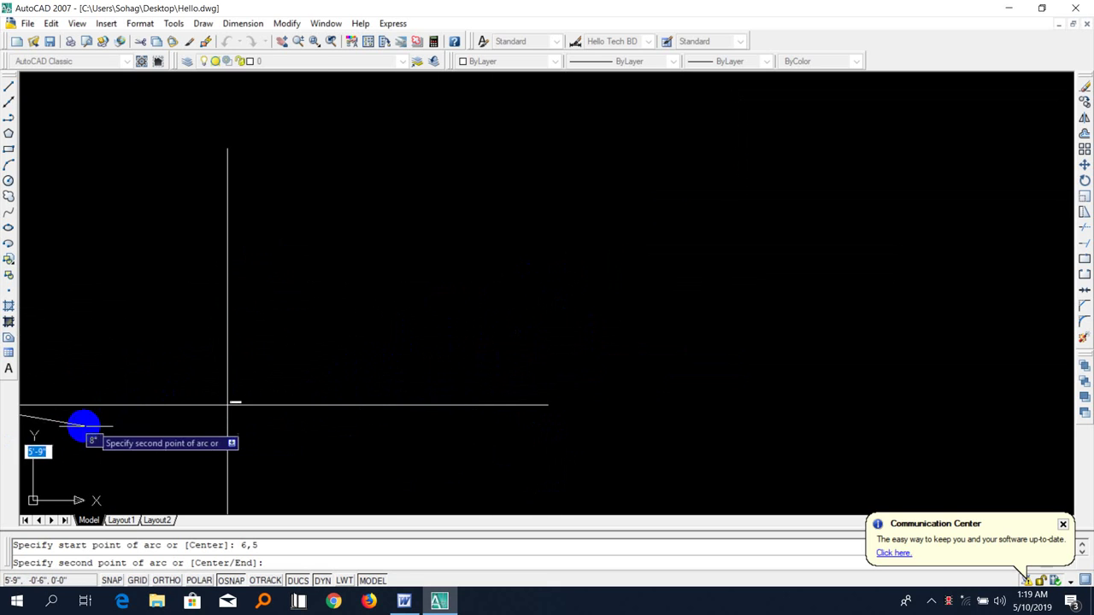
- Give the arc its second point at 5,4
scroll(701, 364, down, 5)
scroll(317, 401, up, 2)
scroll(380, 432, up, 3)
scroll(355, 416, up, 2)
scroll(359, 389, down, 4)
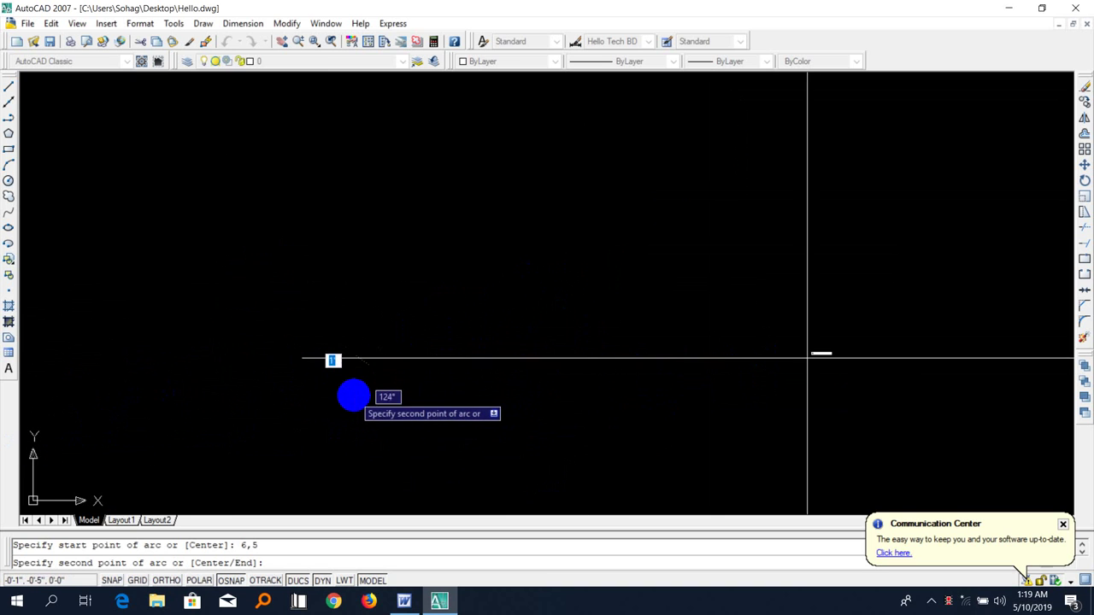
scroll(364, 387, up, 1)
scroll(371, 378, up, 2)
scroll(371, 376, up, 3)
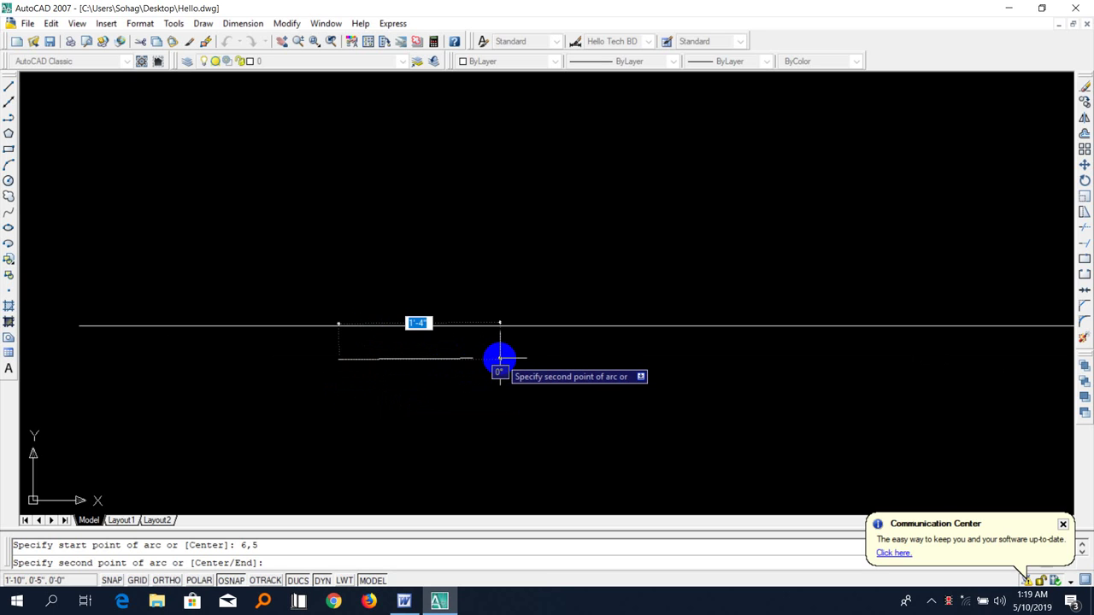
text(5)
key(Tab)
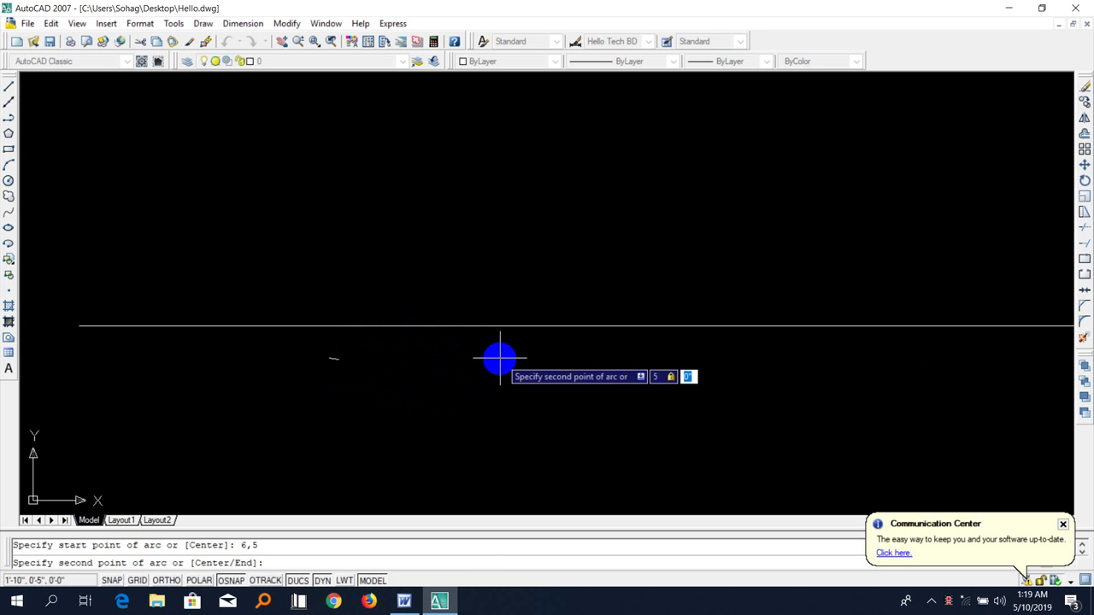
text(4)
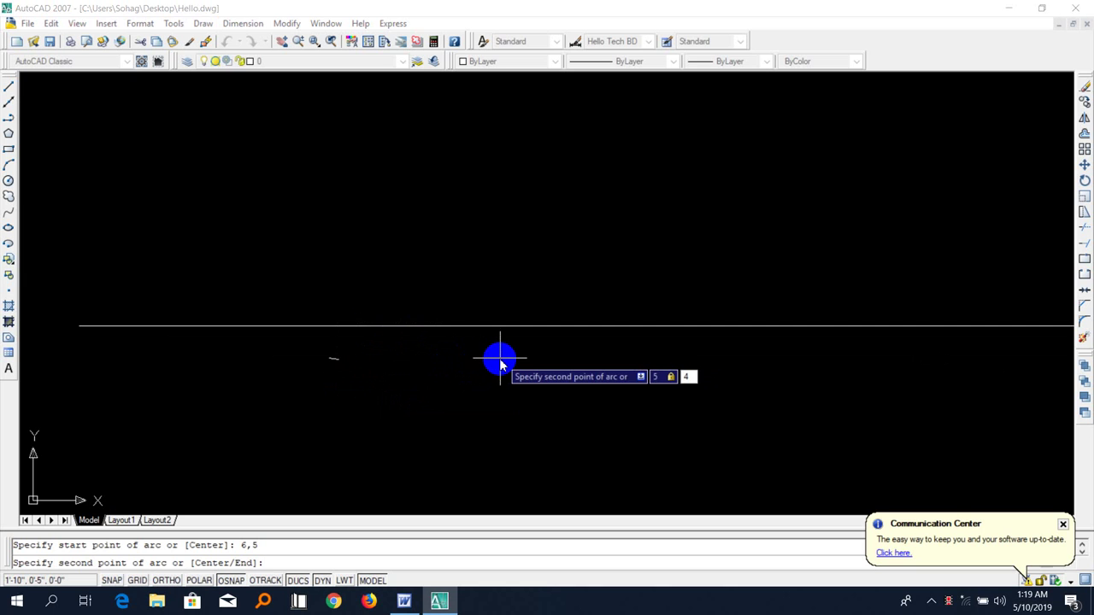
key(Return)
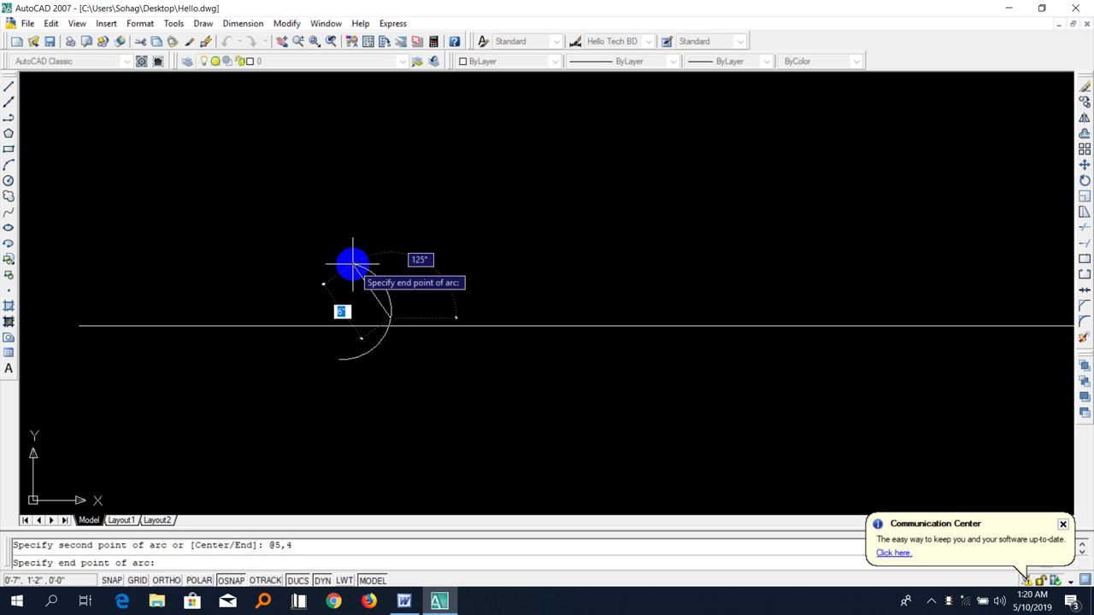
- Finish the arc with its end point at 4,3
text(4)
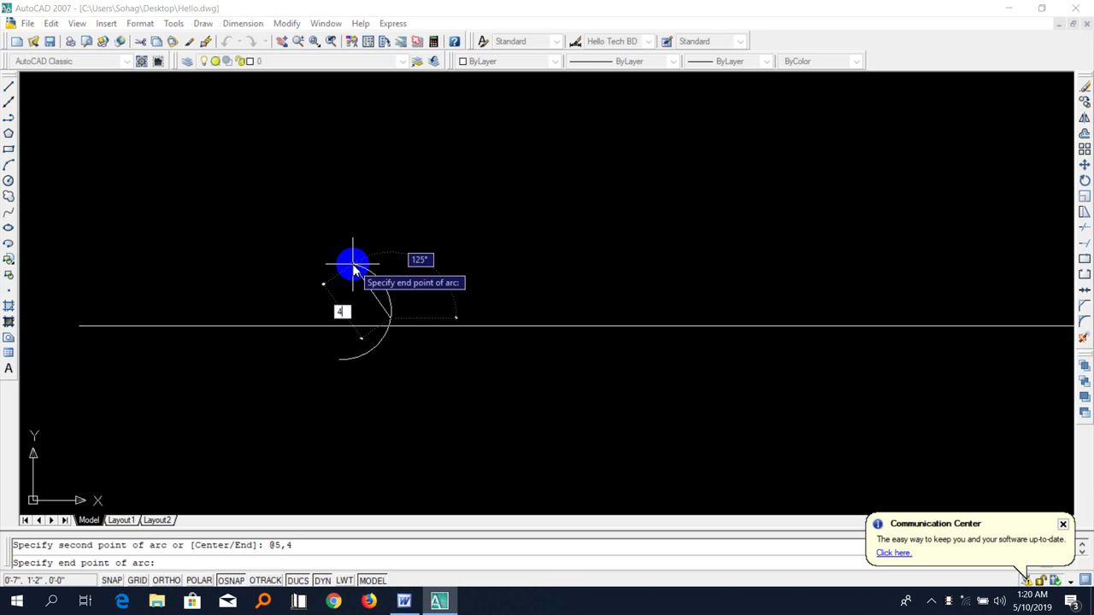
text(,)
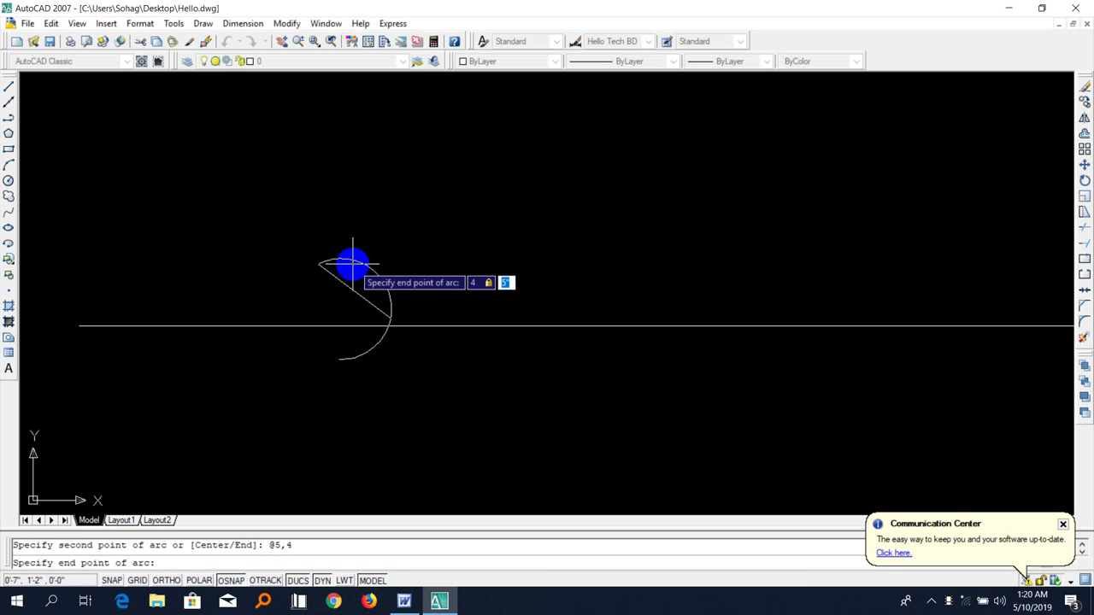
text(3)
key(Return)
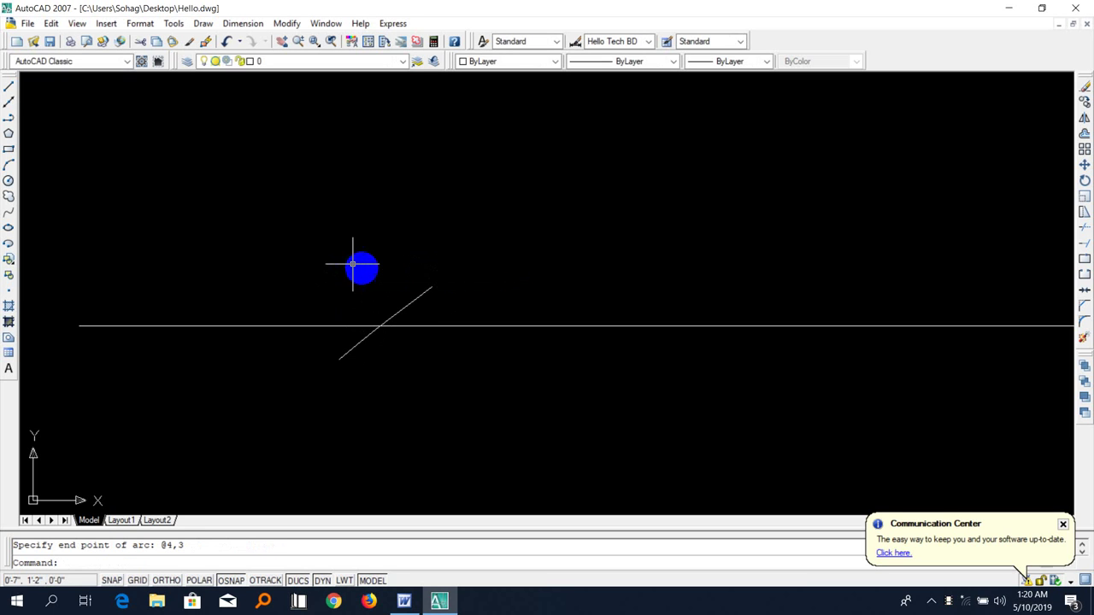
scroll(387, 325, up, 3)
- Abandon moving the diagonal line by its midpoint grip and start a new ARC
click(397, 306)
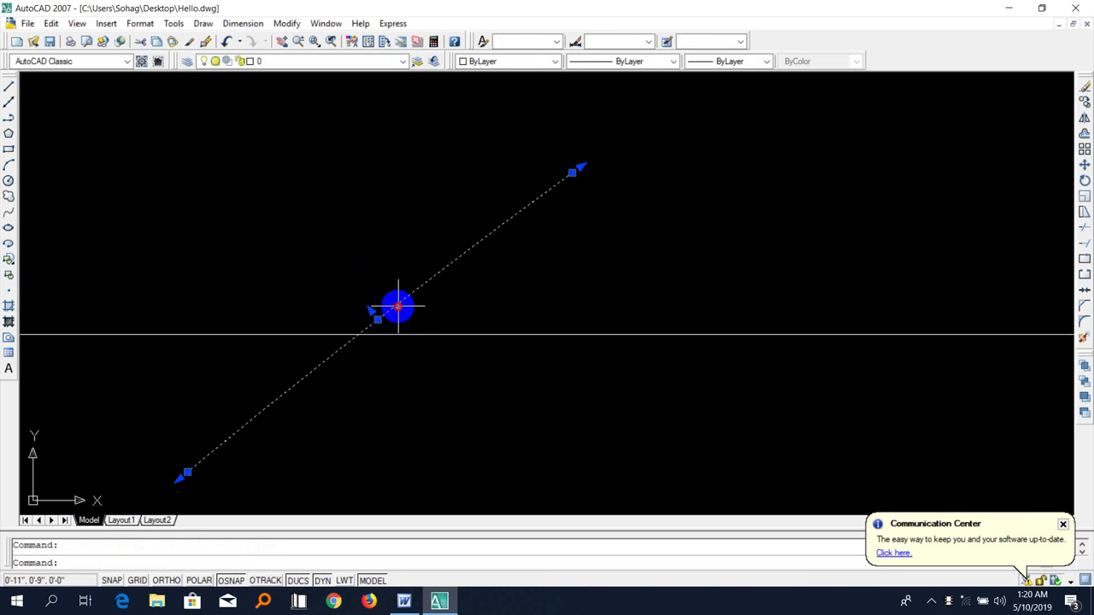
click(370, 323)
scroll(377, 319, down, 4)
scroll(376, 321, down, 4)
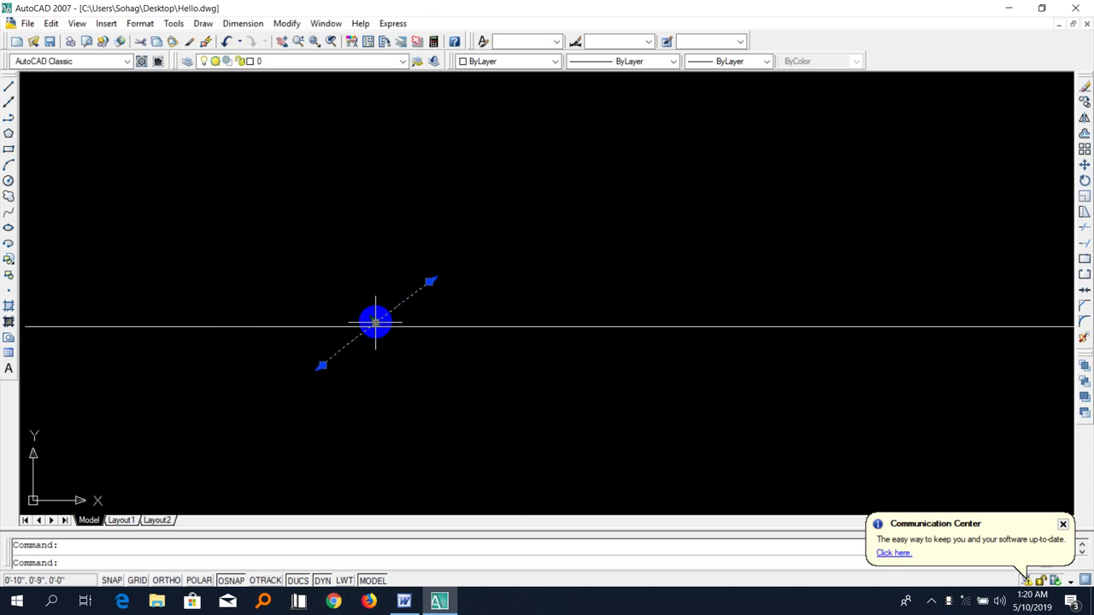
click(375, 322)
key(Escape)
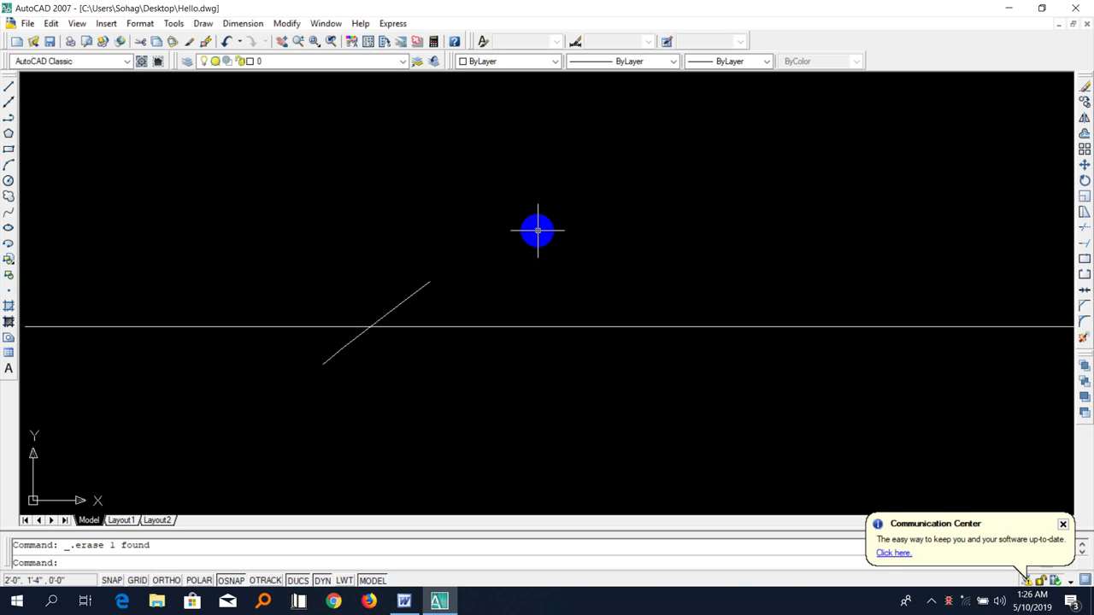
text(arc)
key(Return)
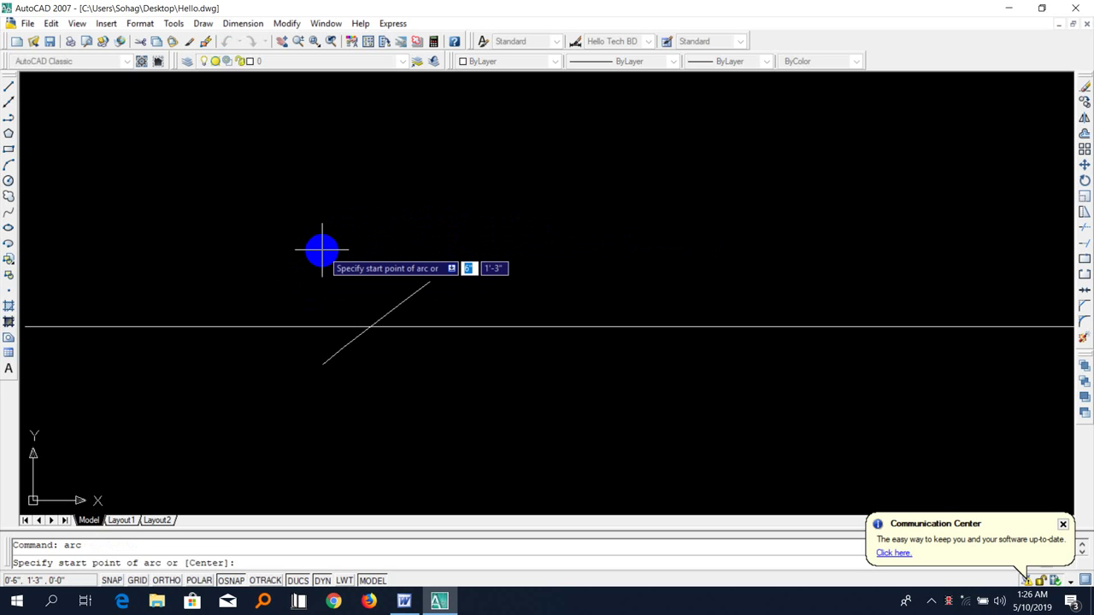
- Start the arc at 7,2 and set its End point at @2,6
text(7)
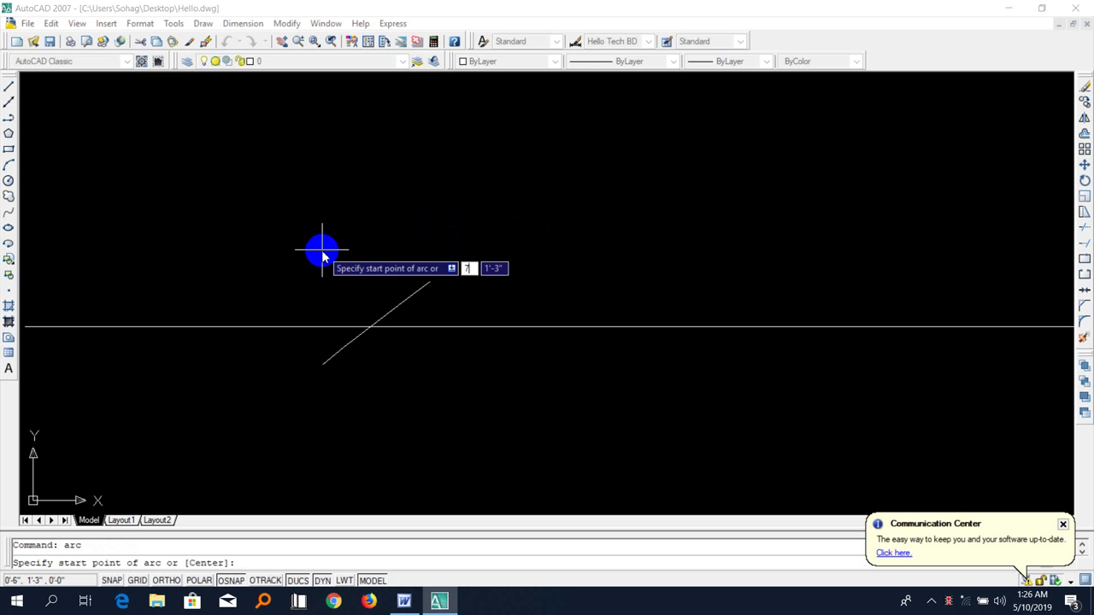
key(Tab)
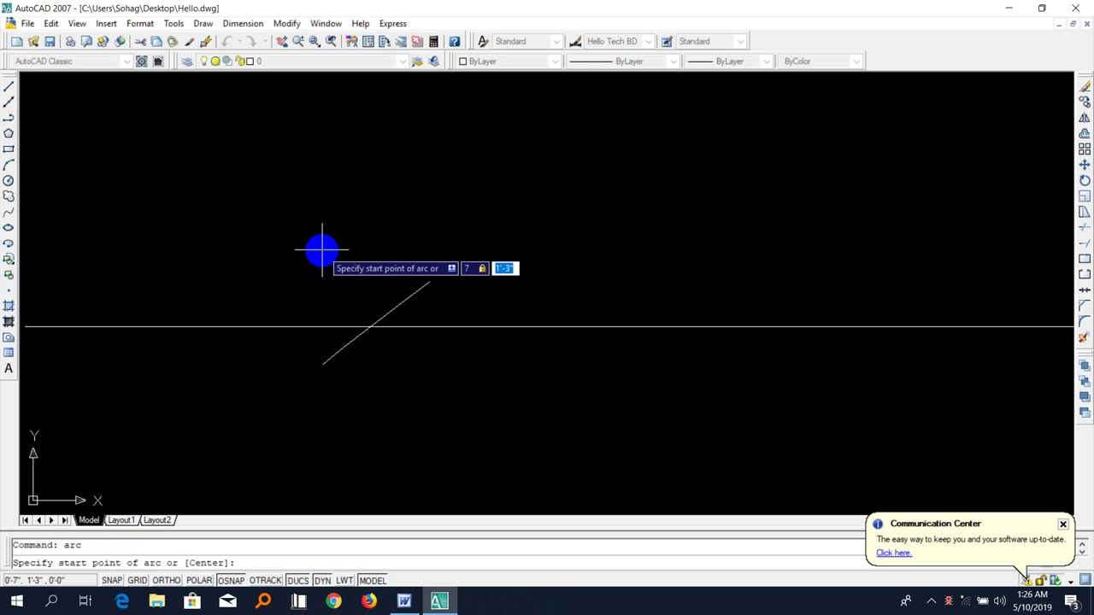
text(2)
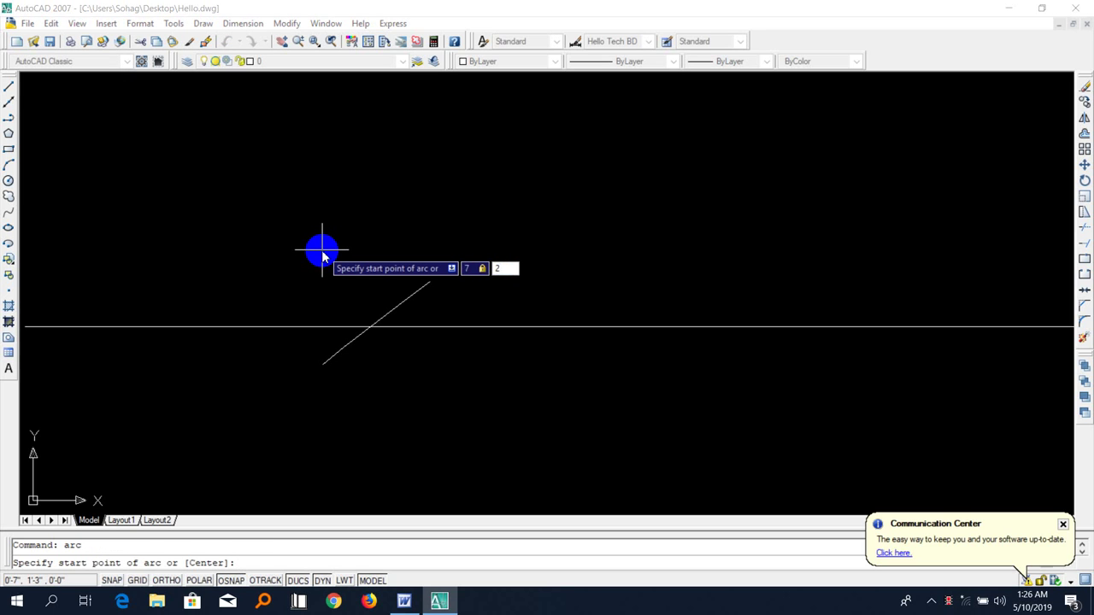
key(Return)
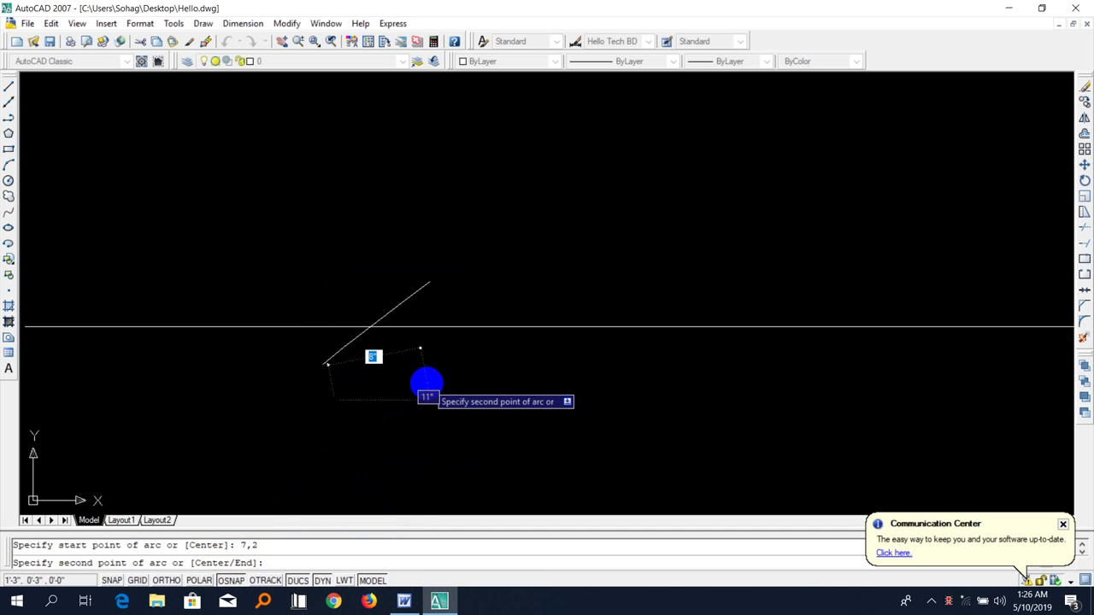
text(e)
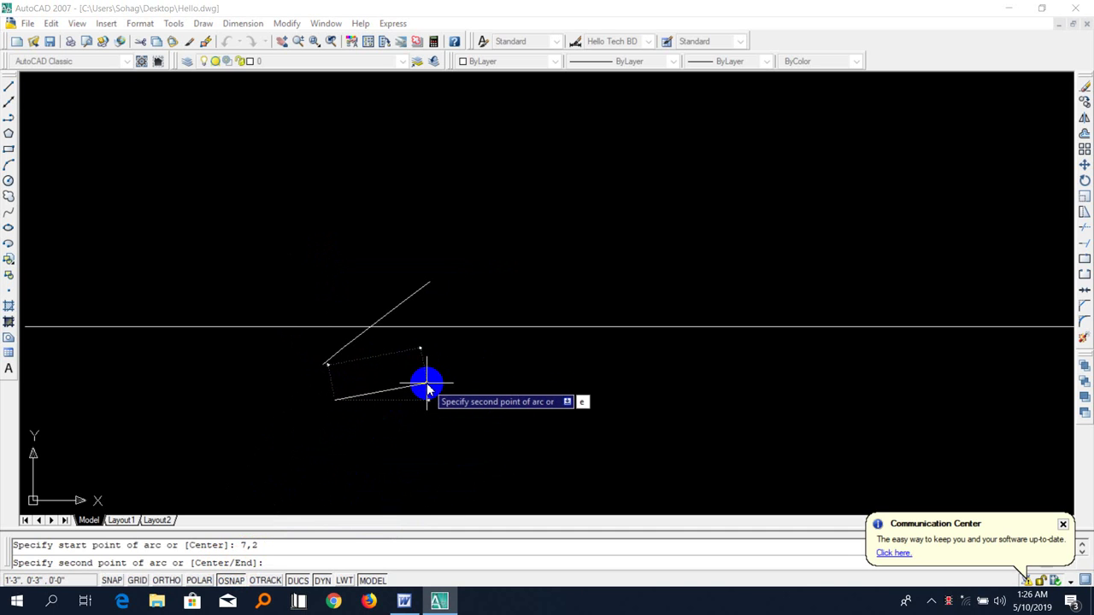
key(Return)
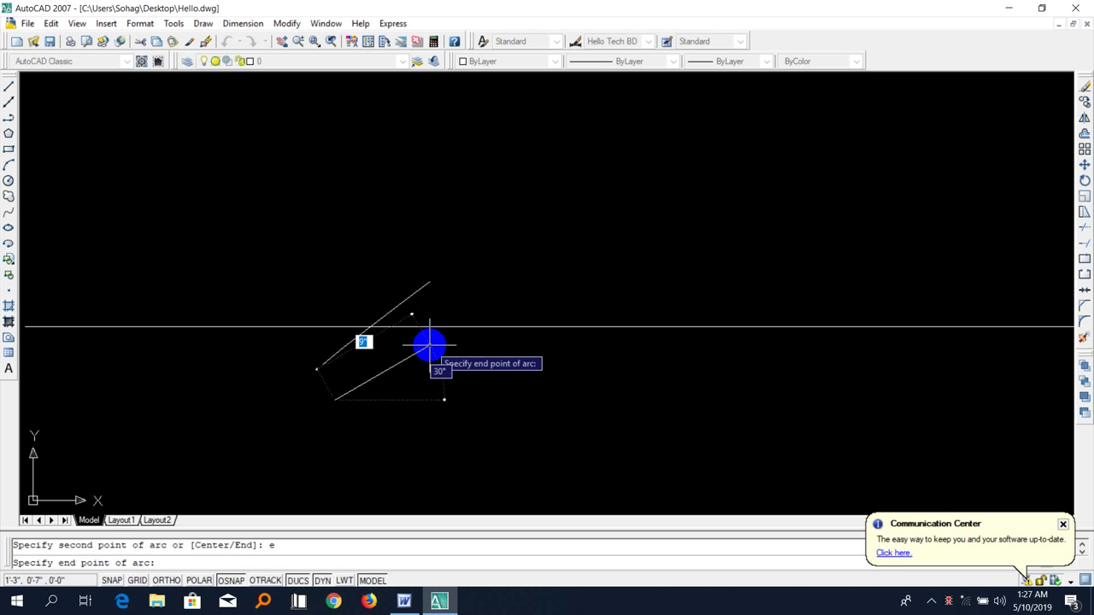
text(2)
key(Tab)
text(5)
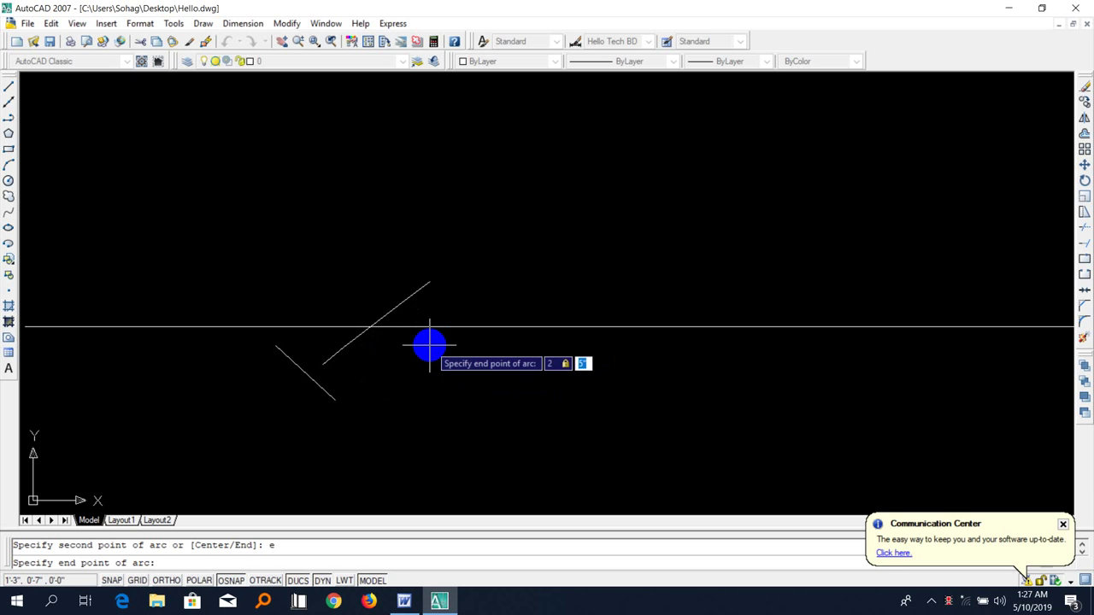
text(6)
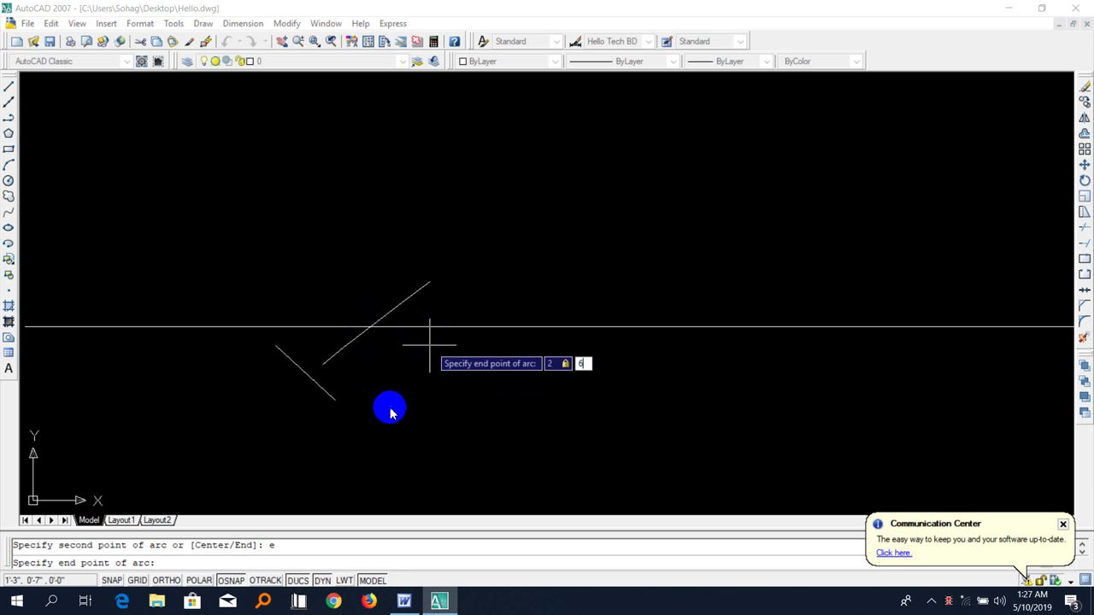
key(Return)
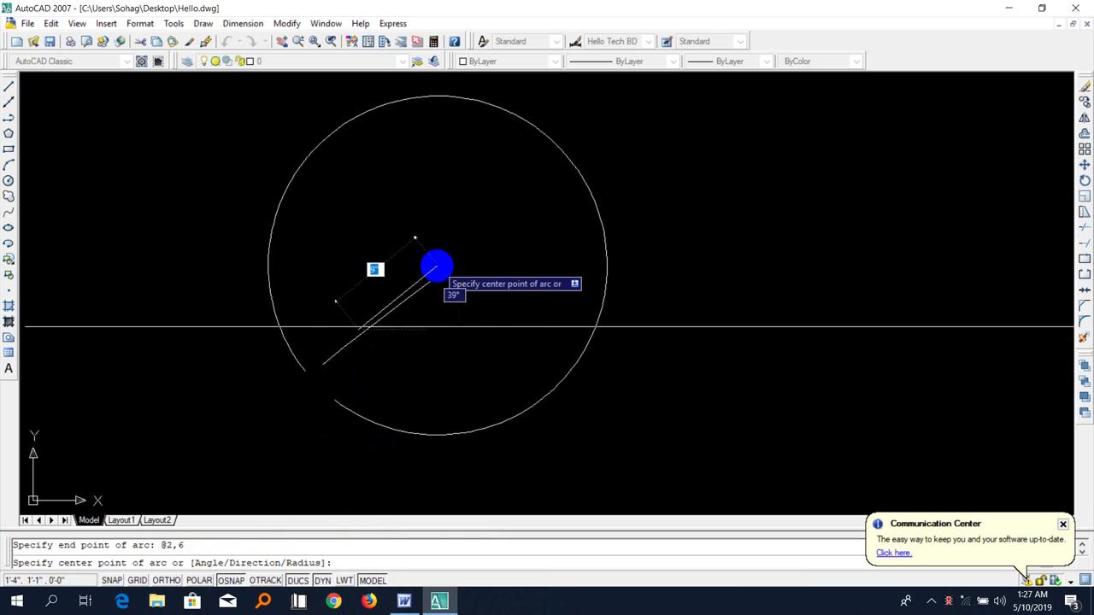
- Give the arc an 80° included angle
text(a)
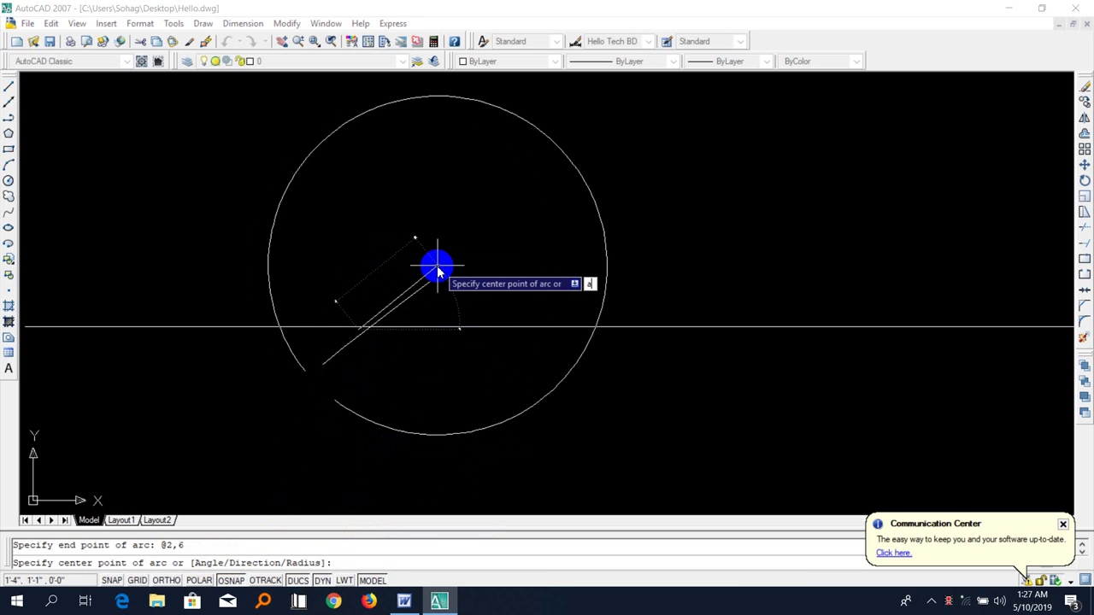
key(Return)
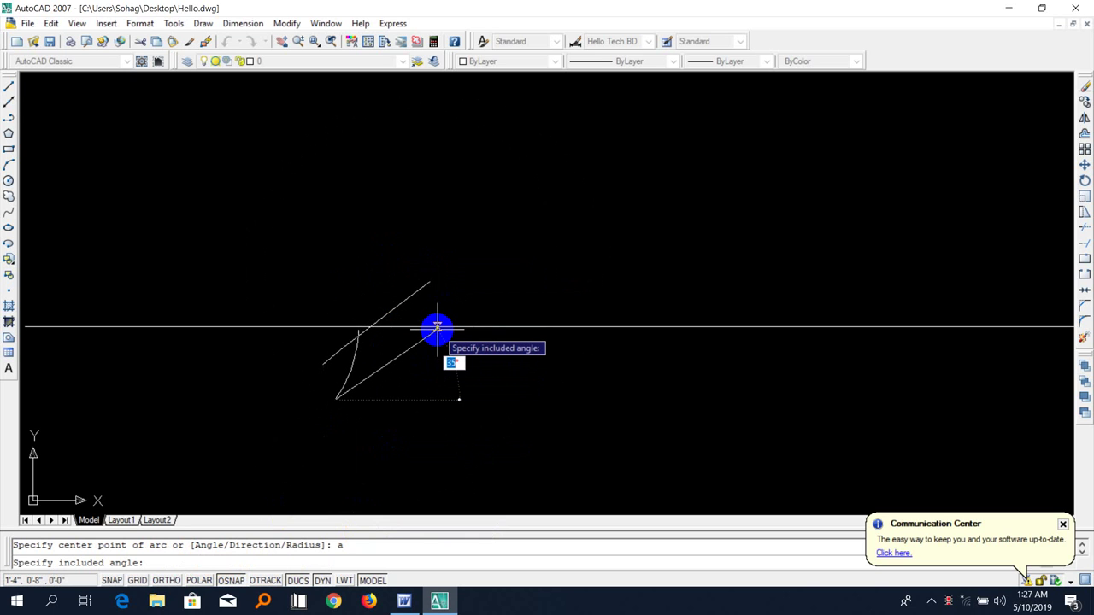
text(80)
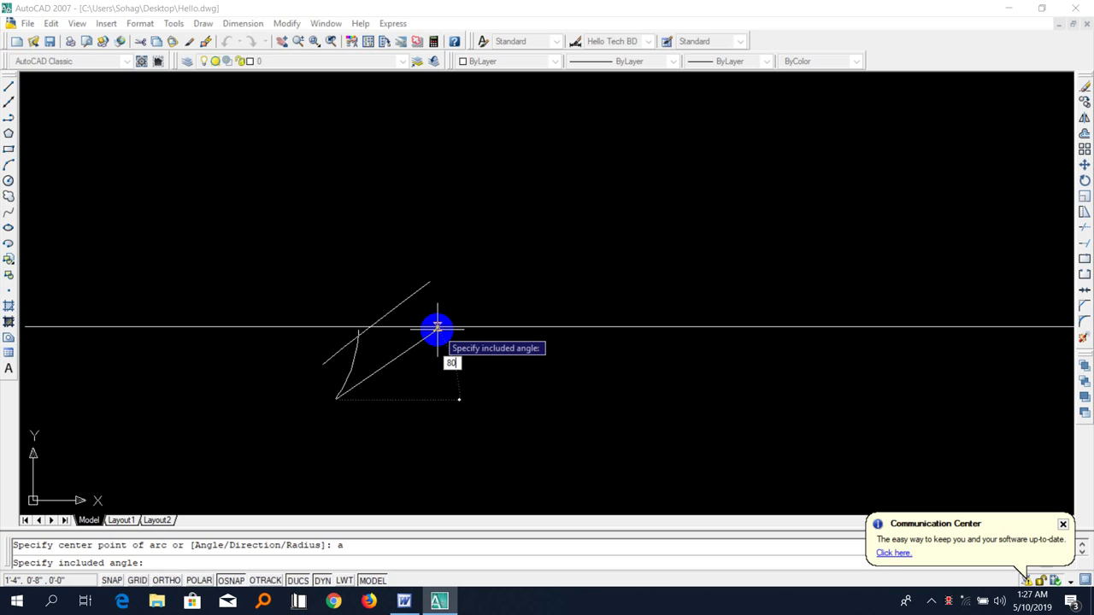
key(Return)
- Crossing-select the diagonal line and horizontal axis, delete them, then deselect the arc
click(359, 370)
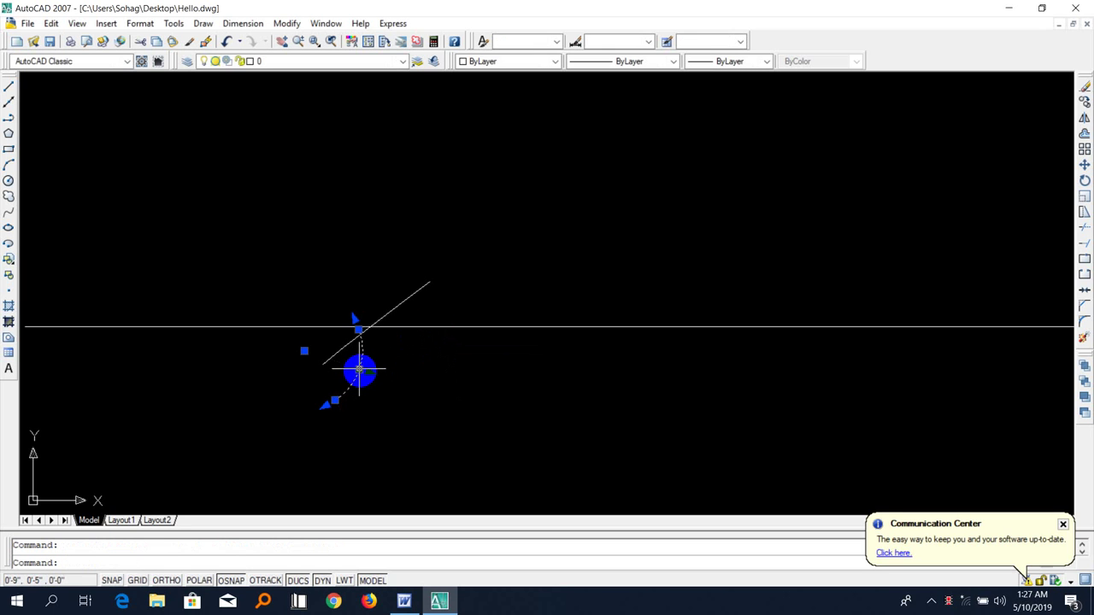
scroll(302, 376, up, 4)
click(745, 285)
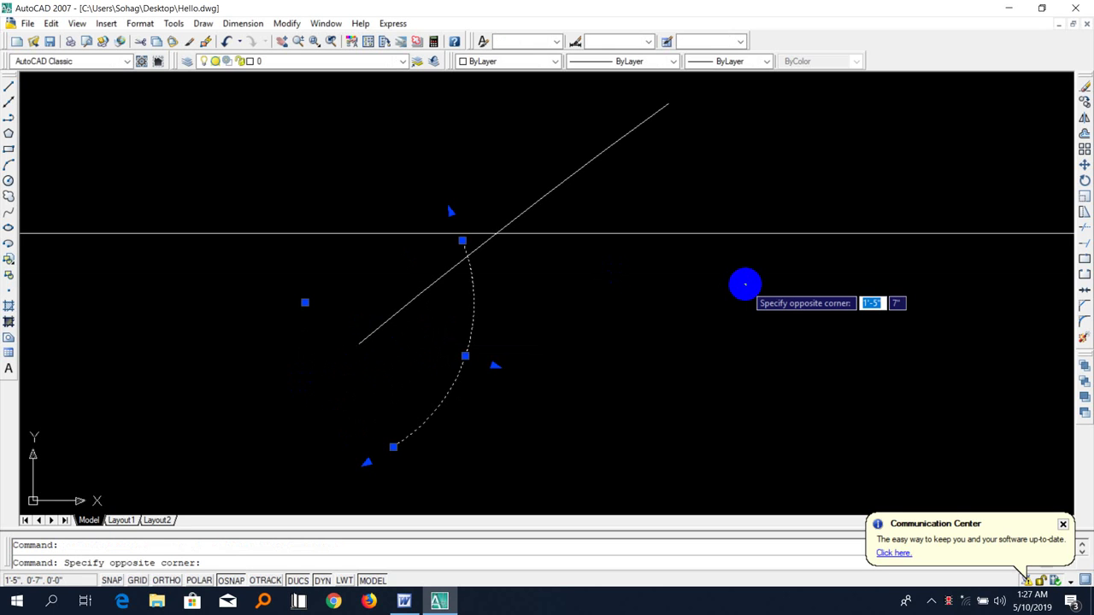
key(Escape)
click(744, 283)
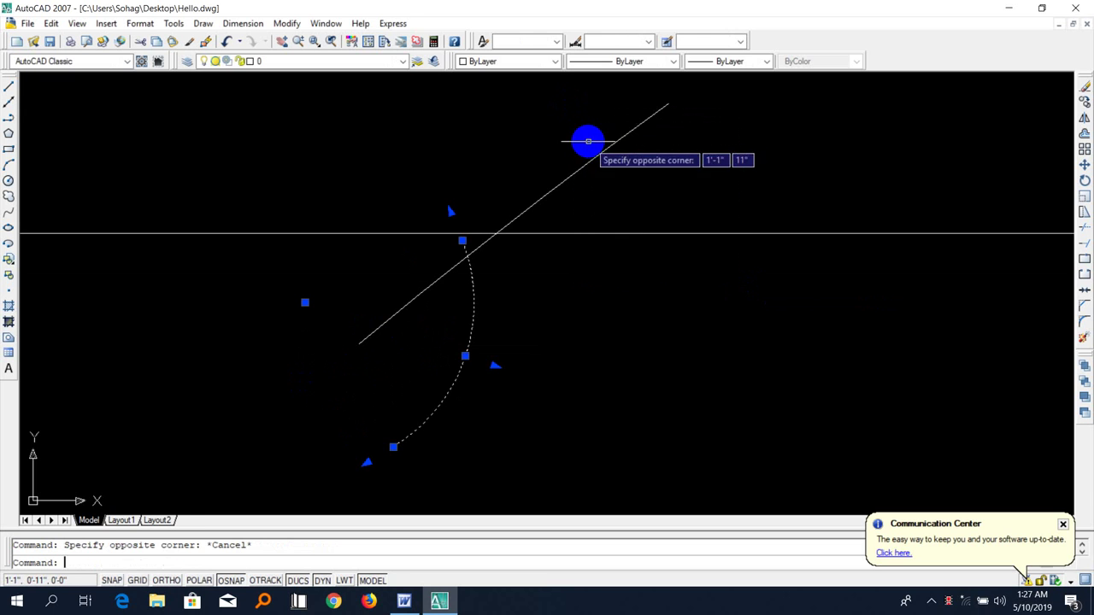
key(Escape)
key(Escape)
click(677, 300)
click(565, 129)
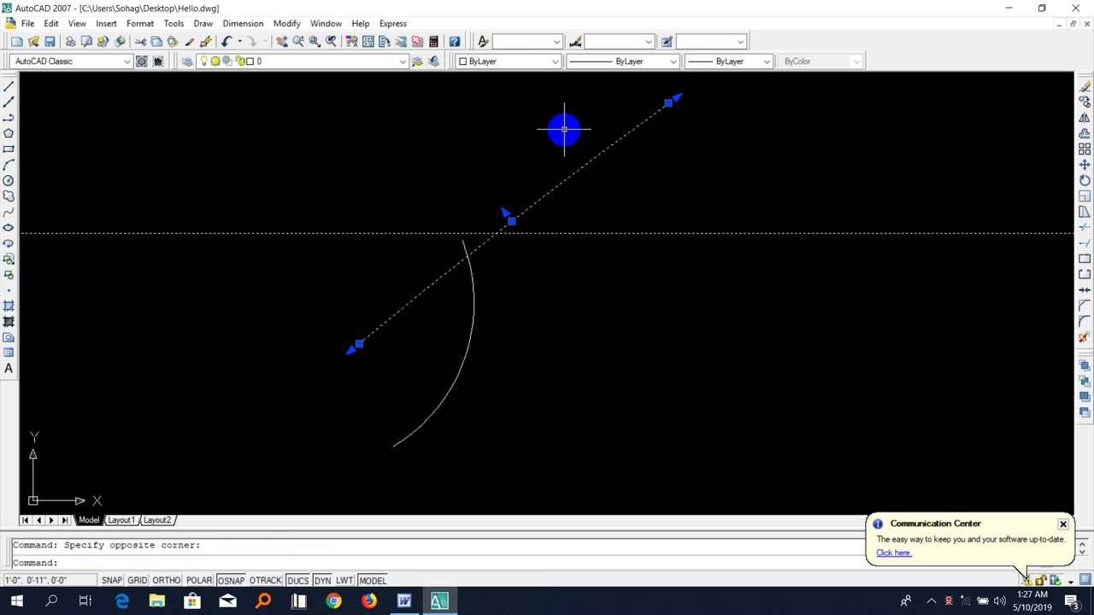
key(Delete)
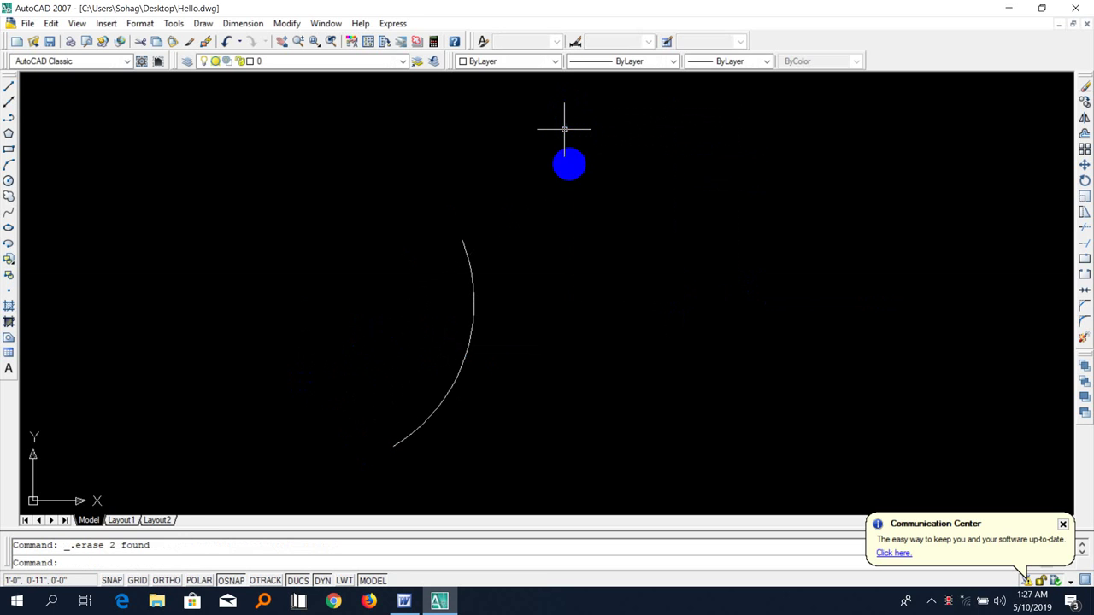
click(474, 333)
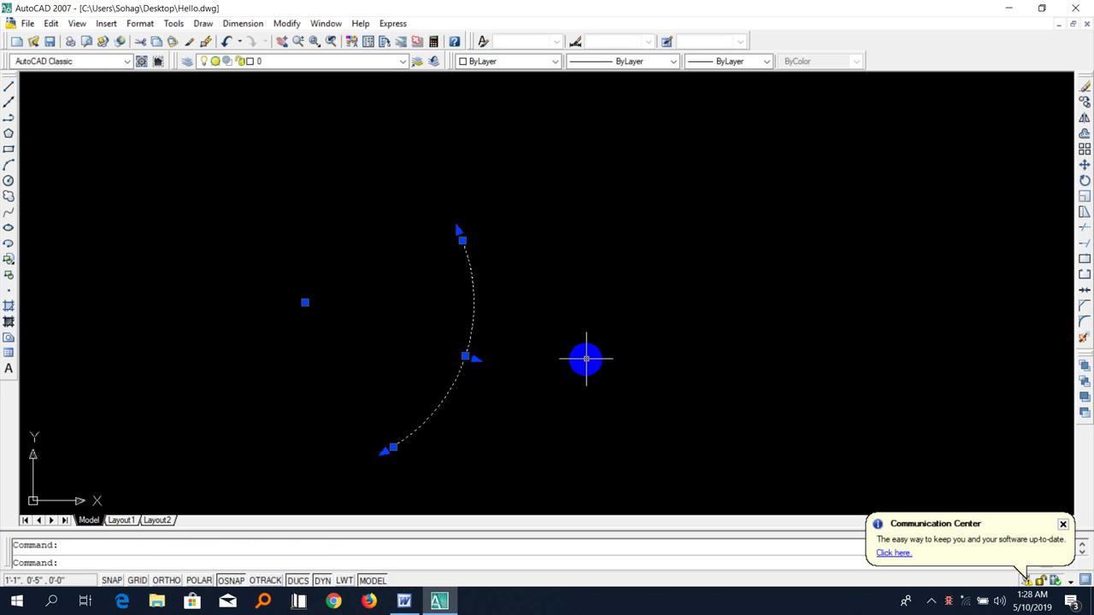
key(Escape)
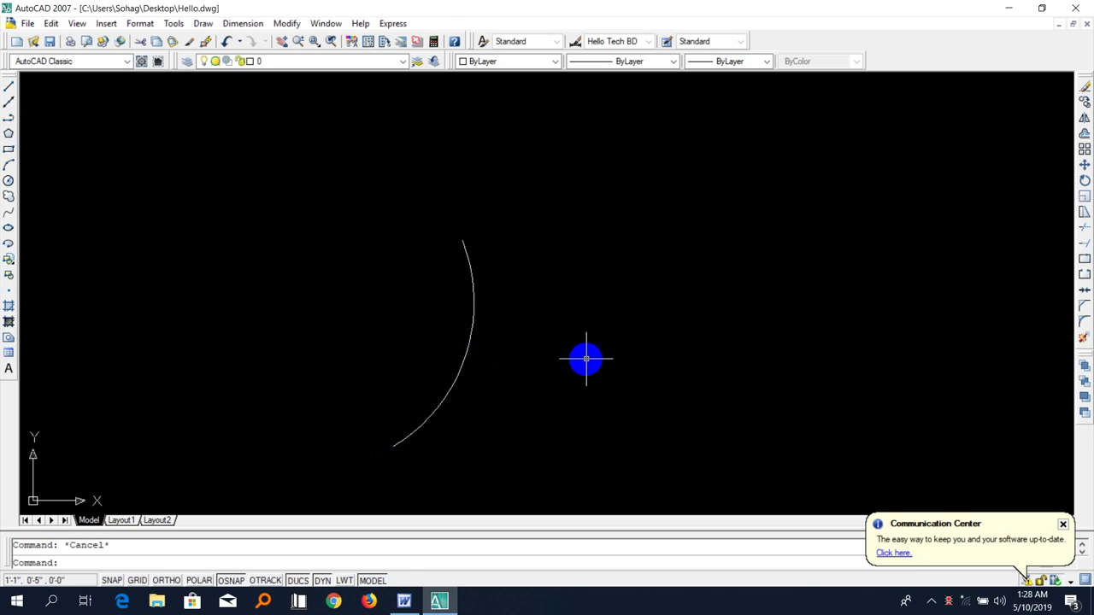